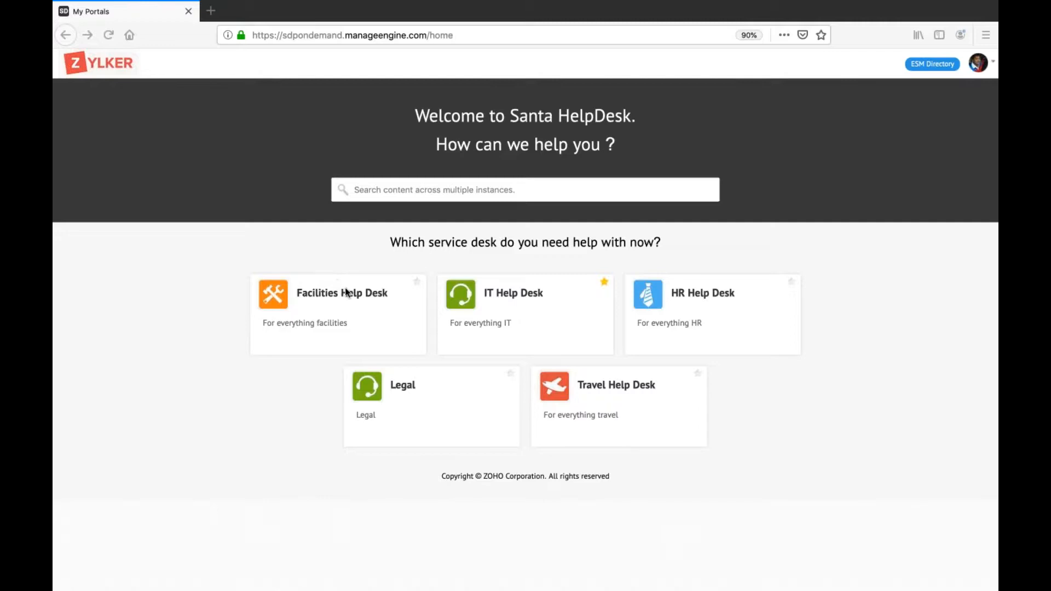
Open the Facilities Help Desk and look through its assets, requests, new-request templates and changes.
left_click(346, 293)
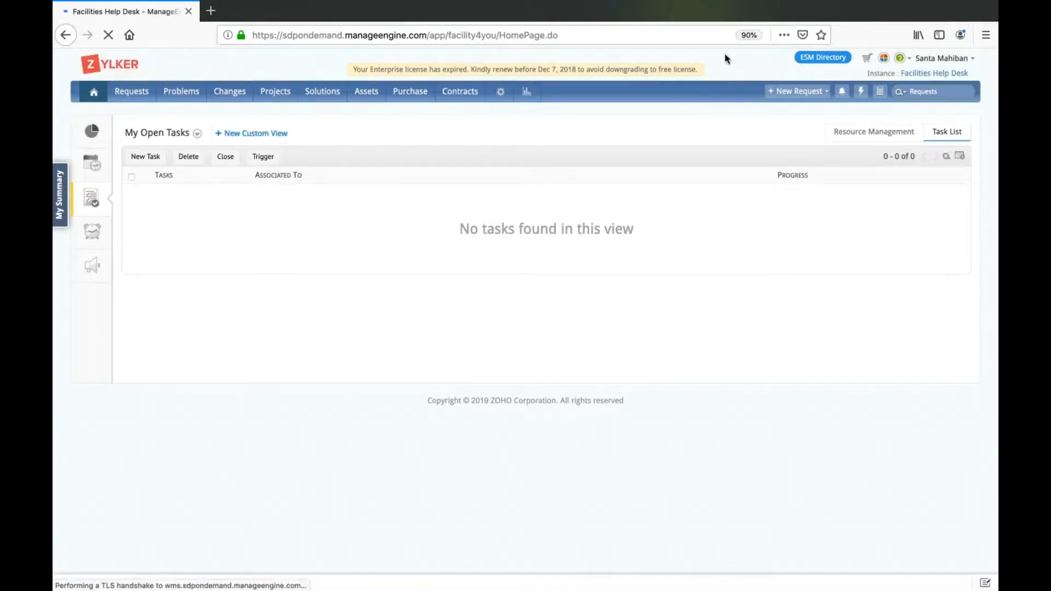
left_click(382, 96)
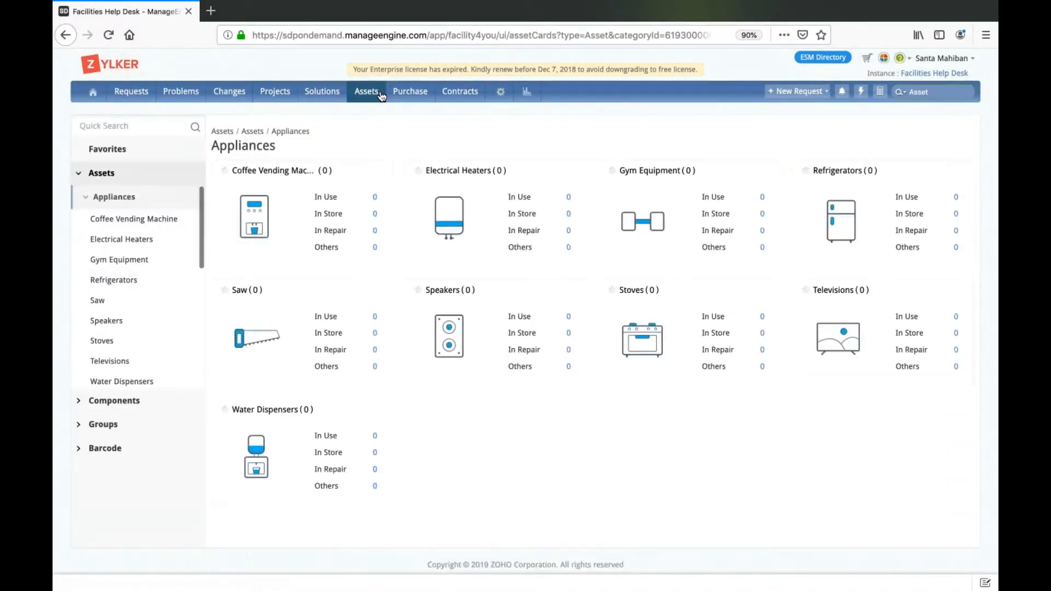
left_click(118, 96)
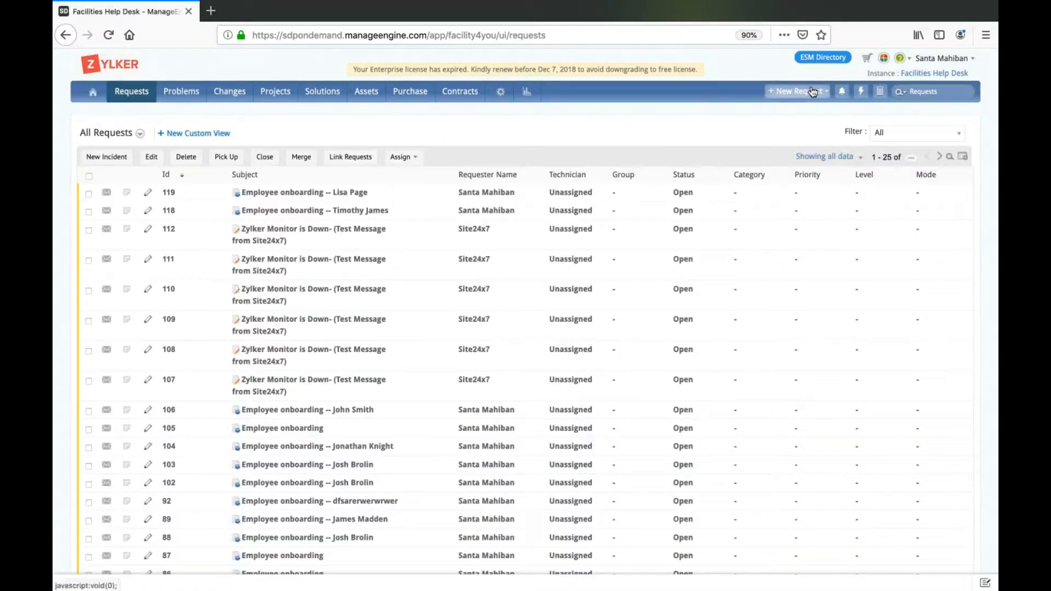
mouse_move(814, 91)
scroll(788, 272, "down", 1)
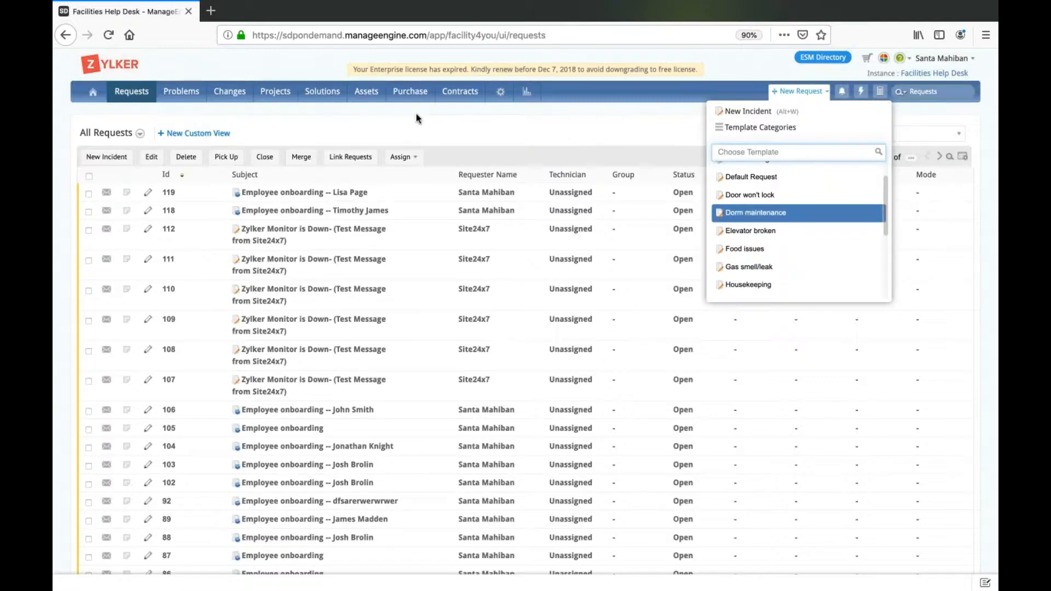
left_click(248, 94)
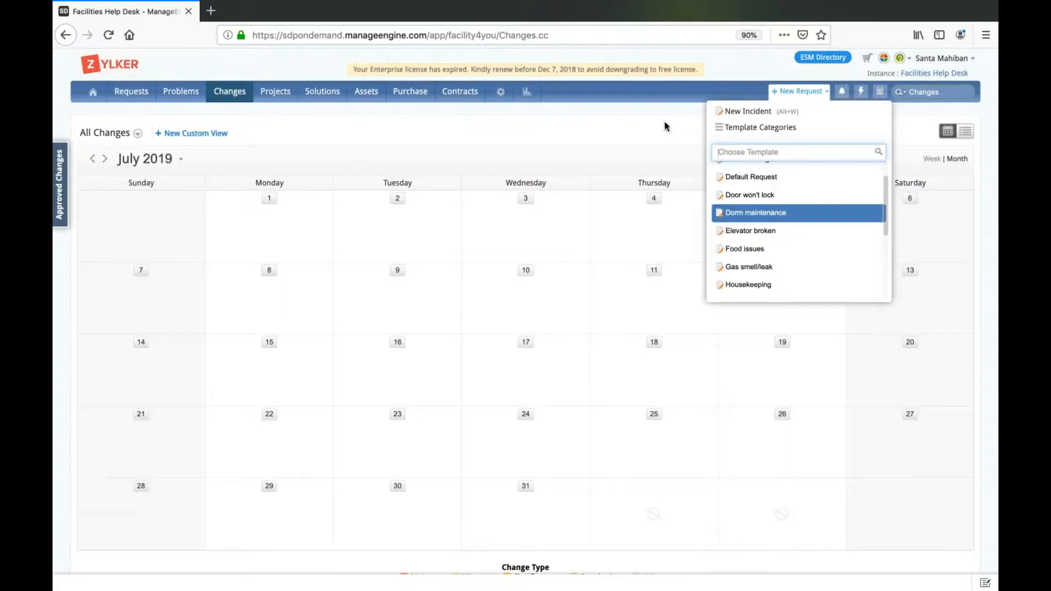
Switch to the IT Help Desk instance and open the change "Migrating on-premise services to the cloud".
left_click(912, 63)
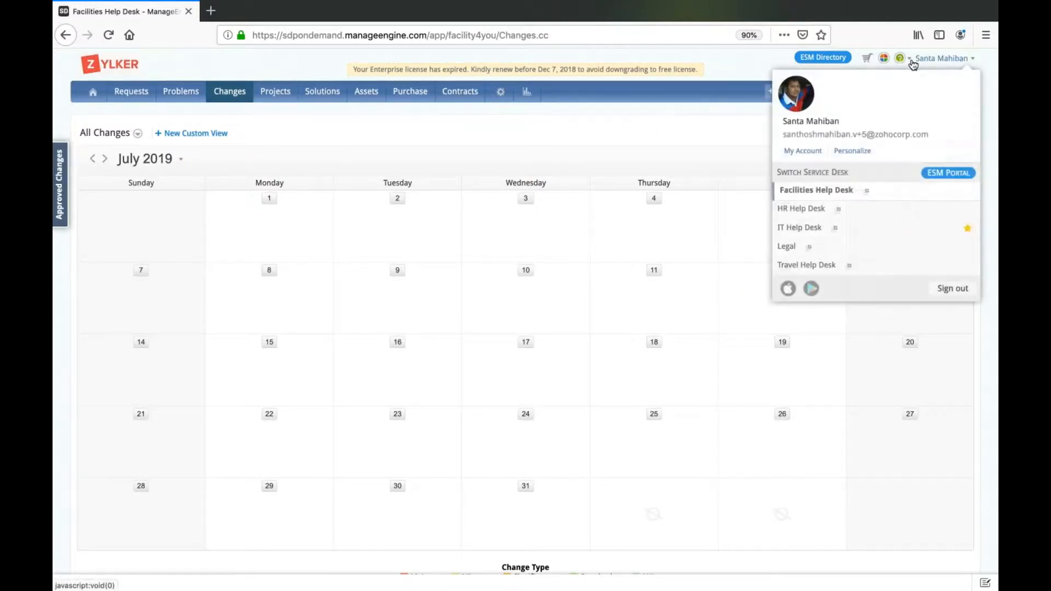
left_click(805, 230)
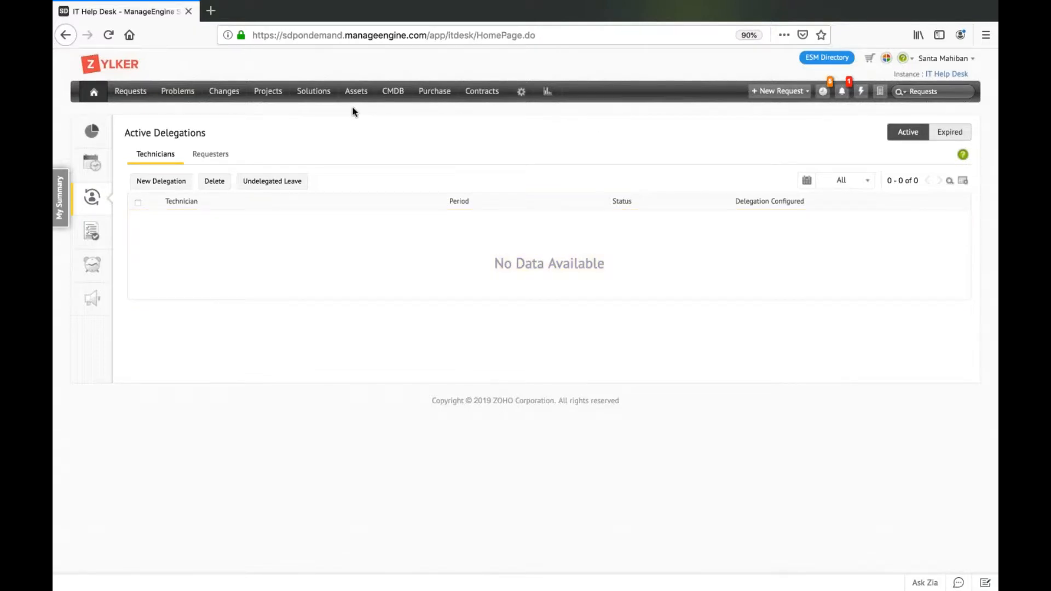
left_click(243, 96)
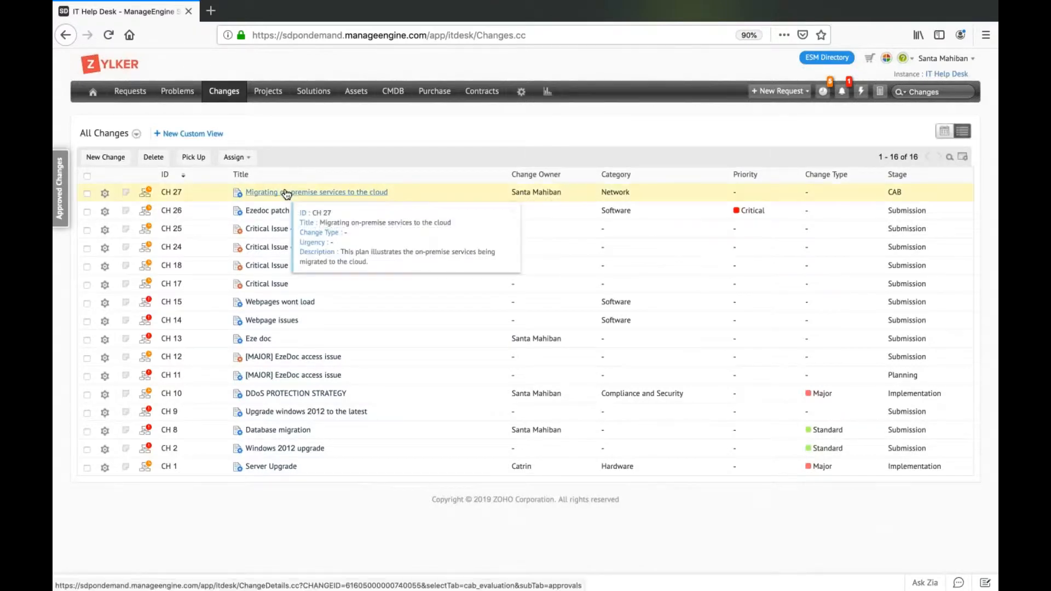
left_click(354, 191)
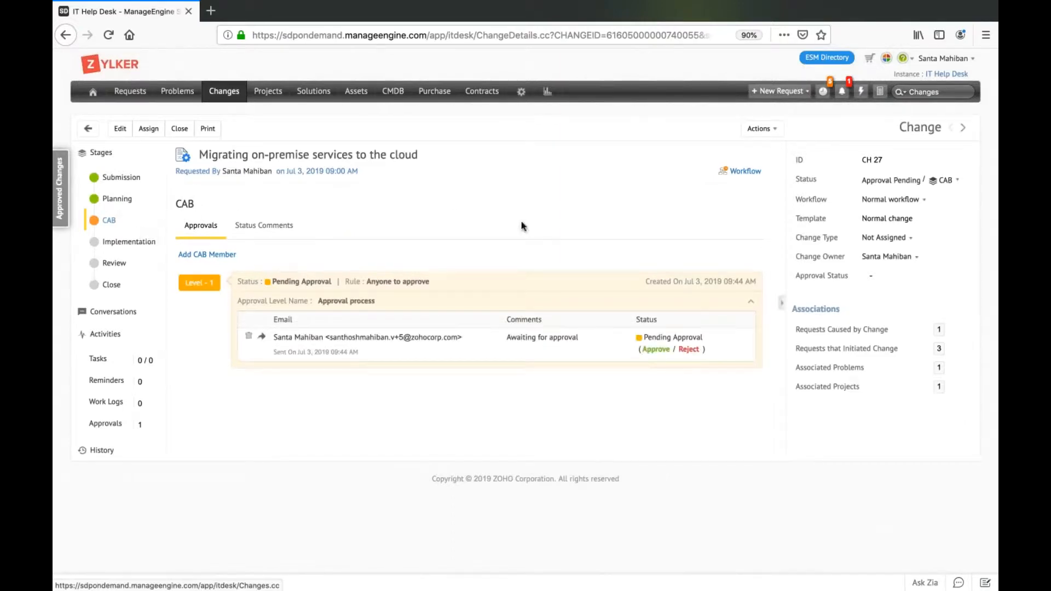
Move the change to the Submission stage with status Requested and the status comment "ok", and save it.
left_click(910, 184)
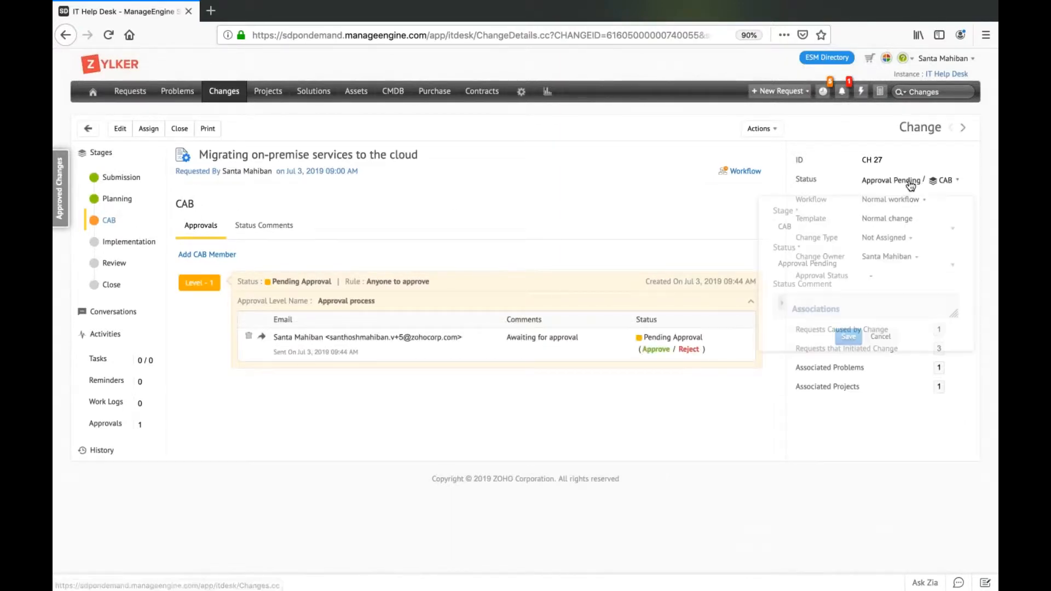
left_click(866, 234)
left_click(830, 262)
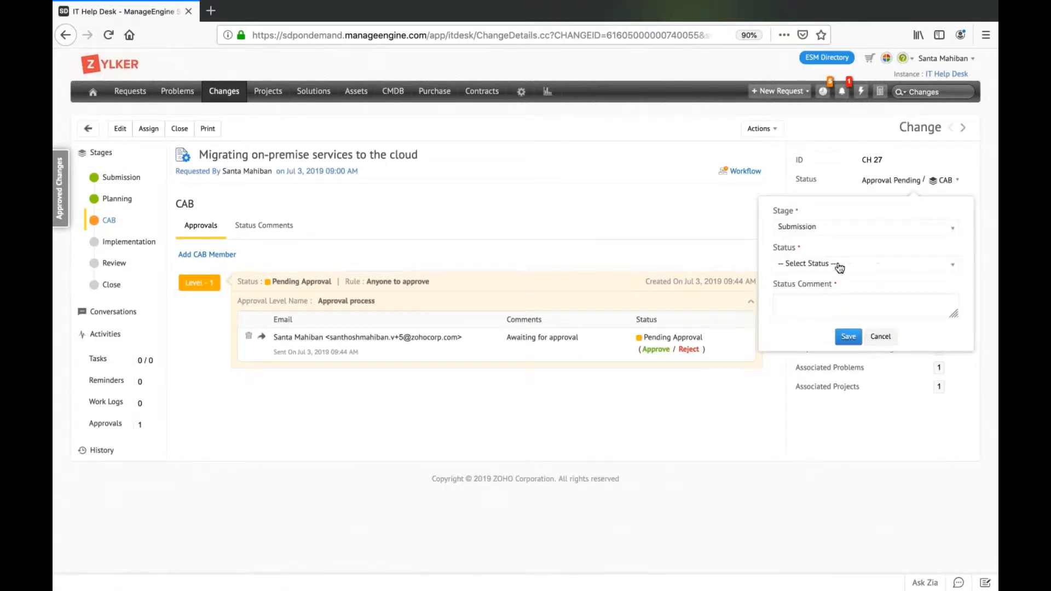
left_click(810, 264)
left_click(809, 322)
type("ok")
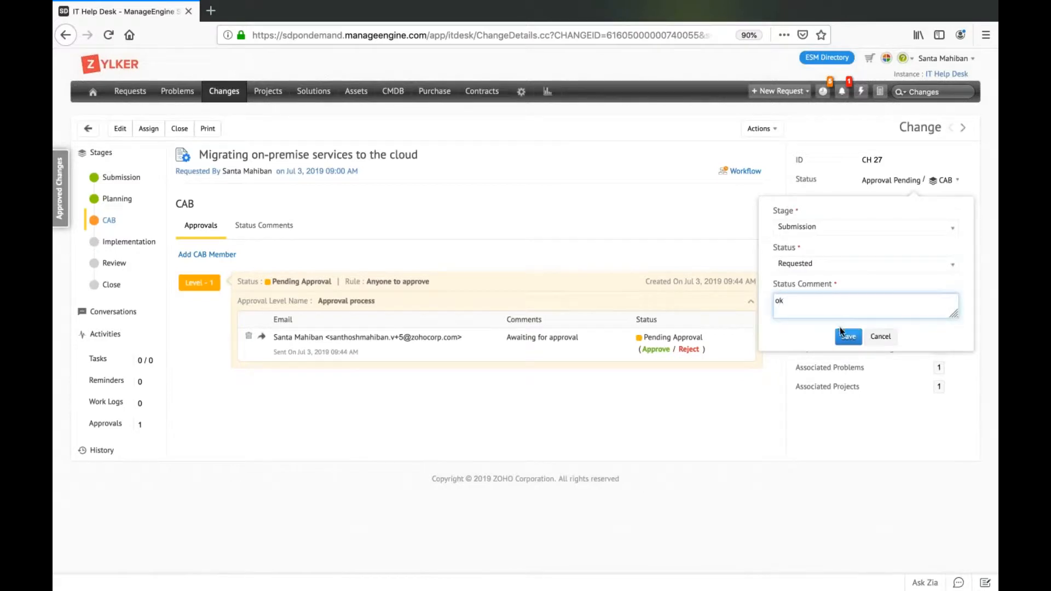
left_click(846, 336)
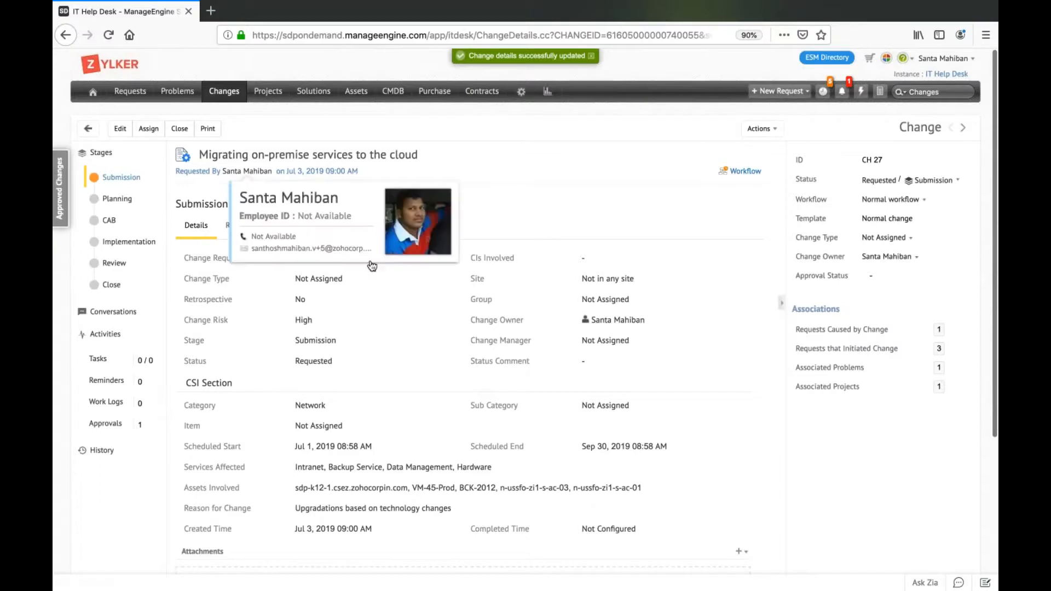
Select Backup Service, Asset dispatch team London, BCK-2012, India and London as the CIs involved in the change.
scroll(429, 390, "down", 1)
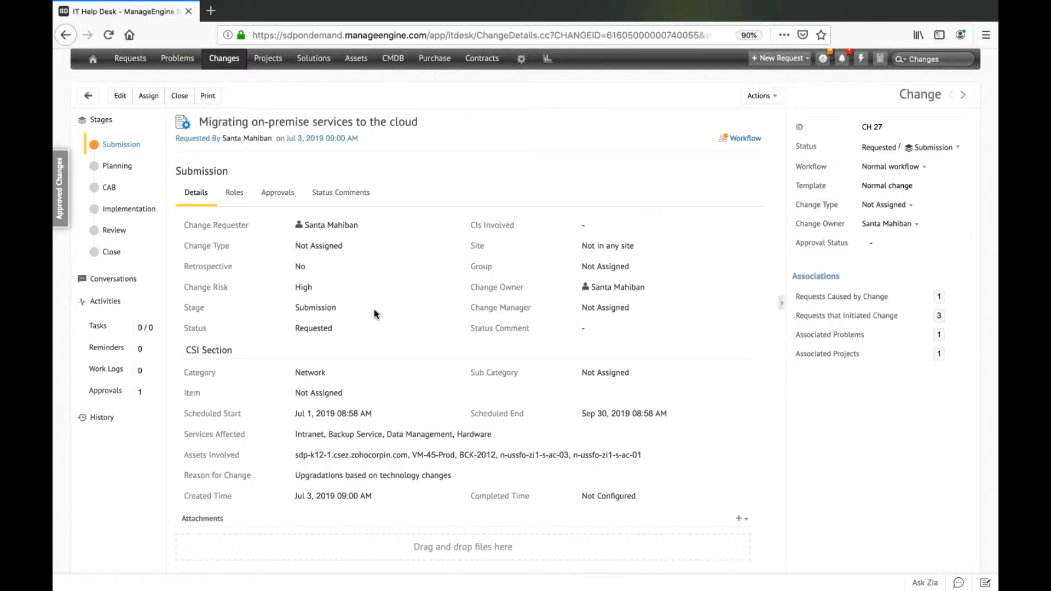
left_click(584, 226)
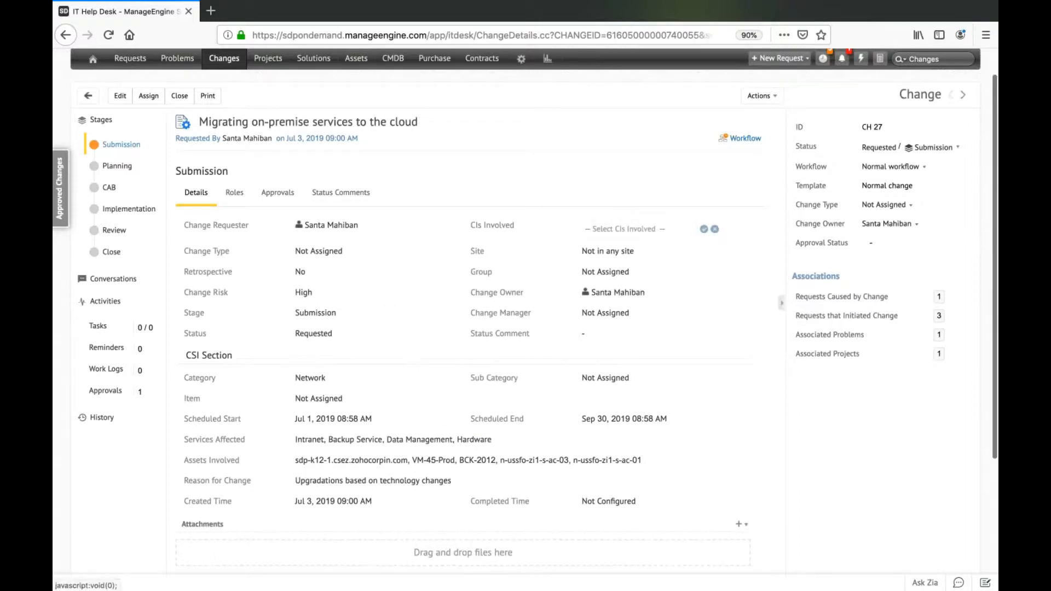
left_click(636, 232)
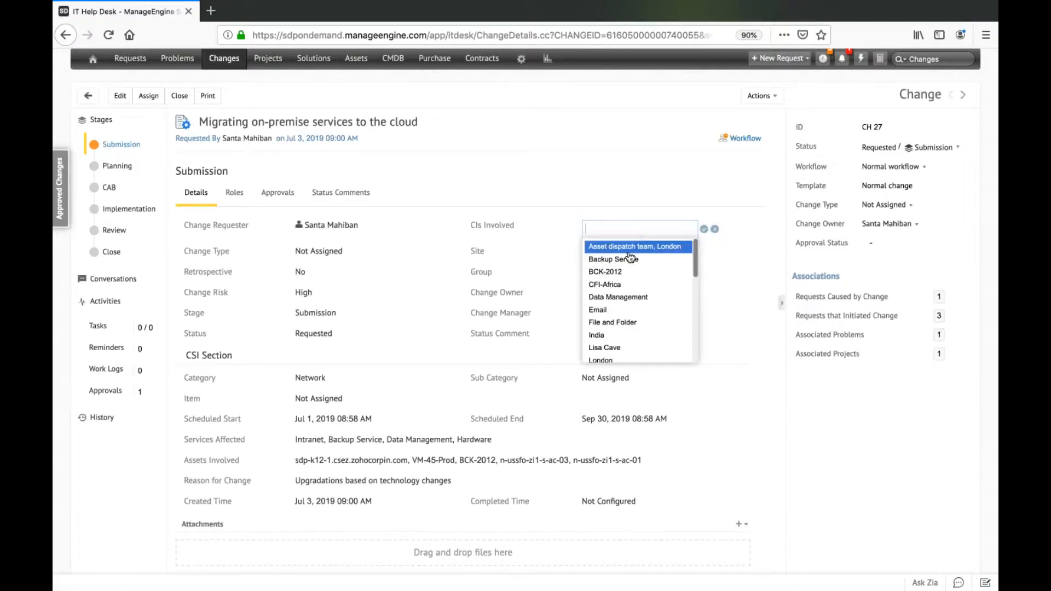
left_click(626, 261)
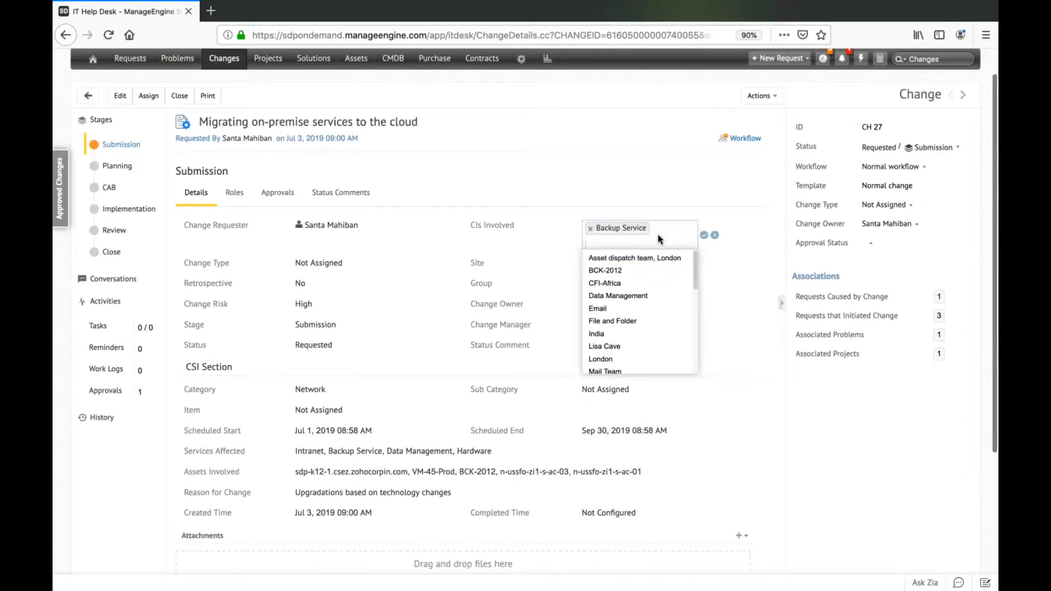
left_click(648, 259)
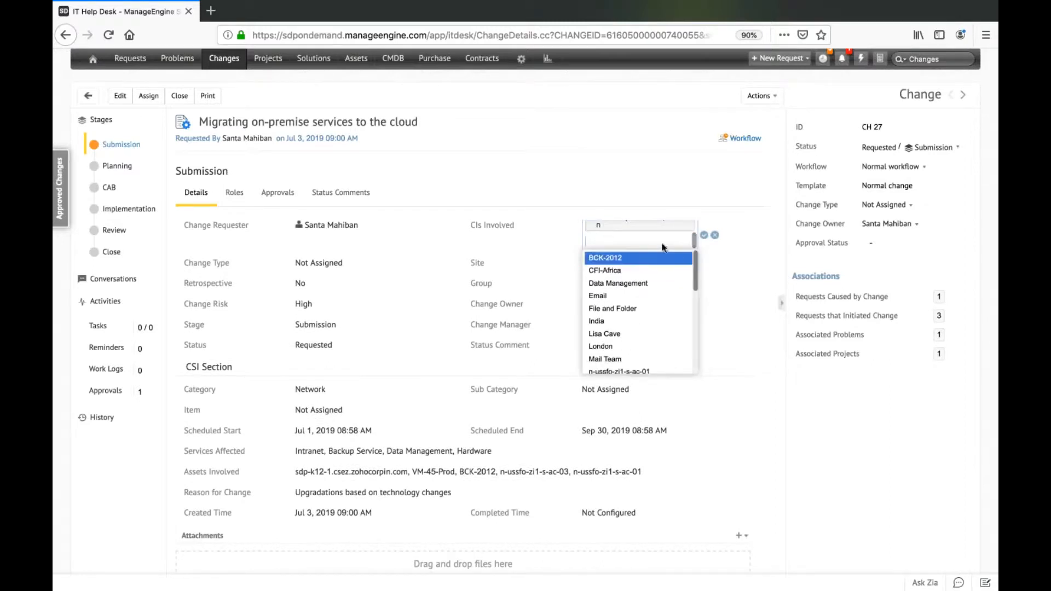
left_click(641, 259)
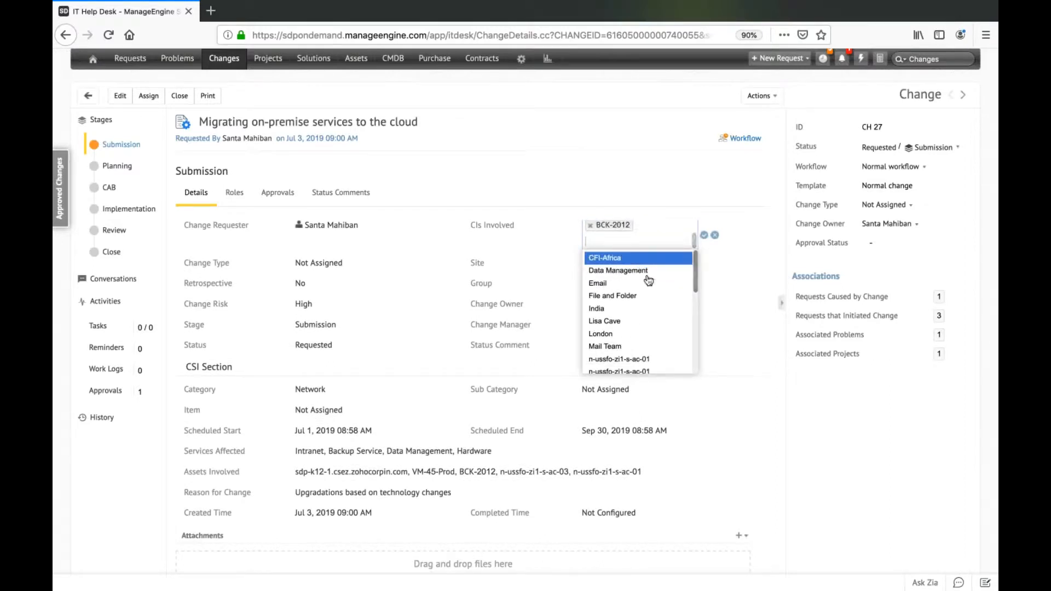
left_click(633, 314)
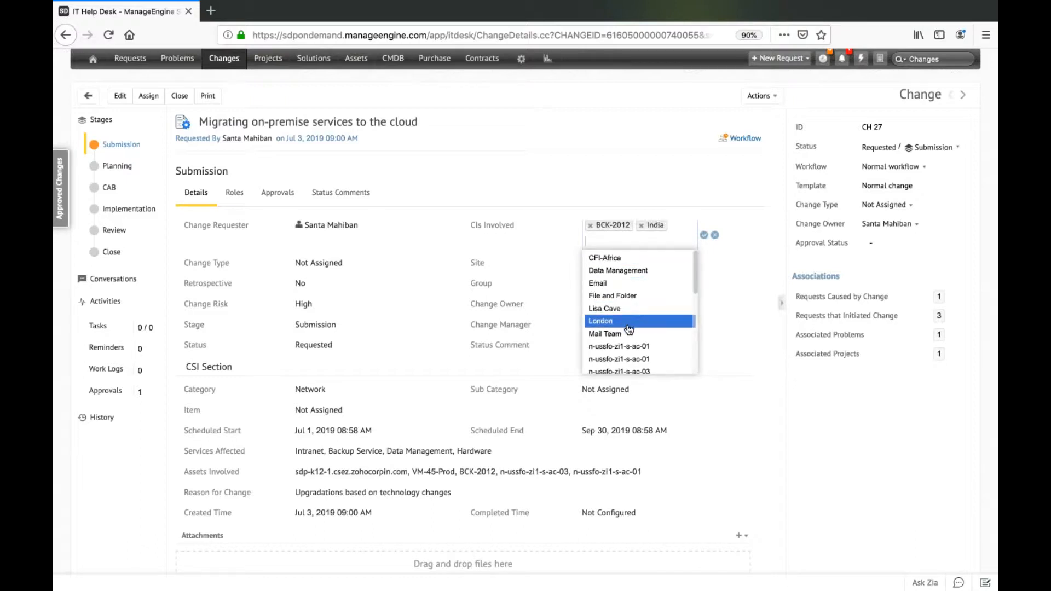
left_click(628, 324)
Add Network management, PROD-win12-1-24, n-ussfo-zi1-s-ac-01 and an sdp-k12 server to the CIs involved, and save the selection.
scroll(631, 331, "down", 2)
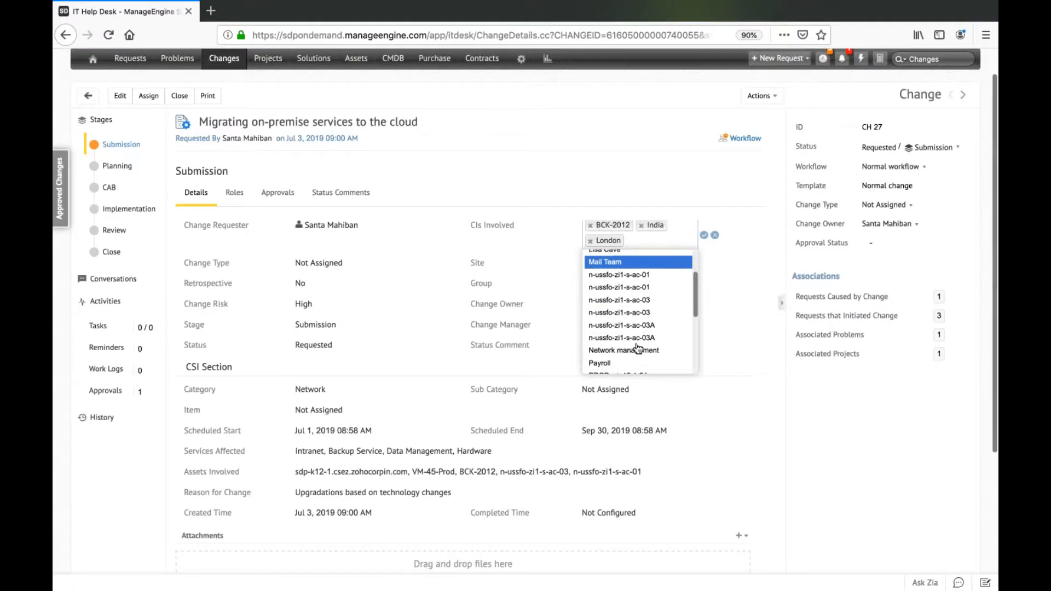
left_click(635, 351)
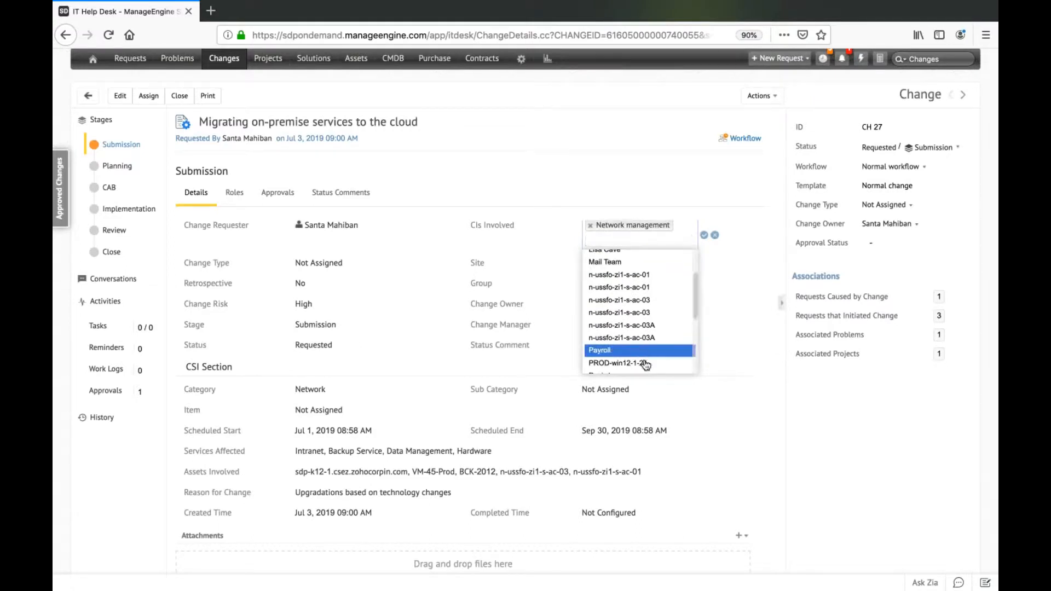
left_click(645, 363)
left_click(658, 287)
scroll(659, 335, "down", 3)
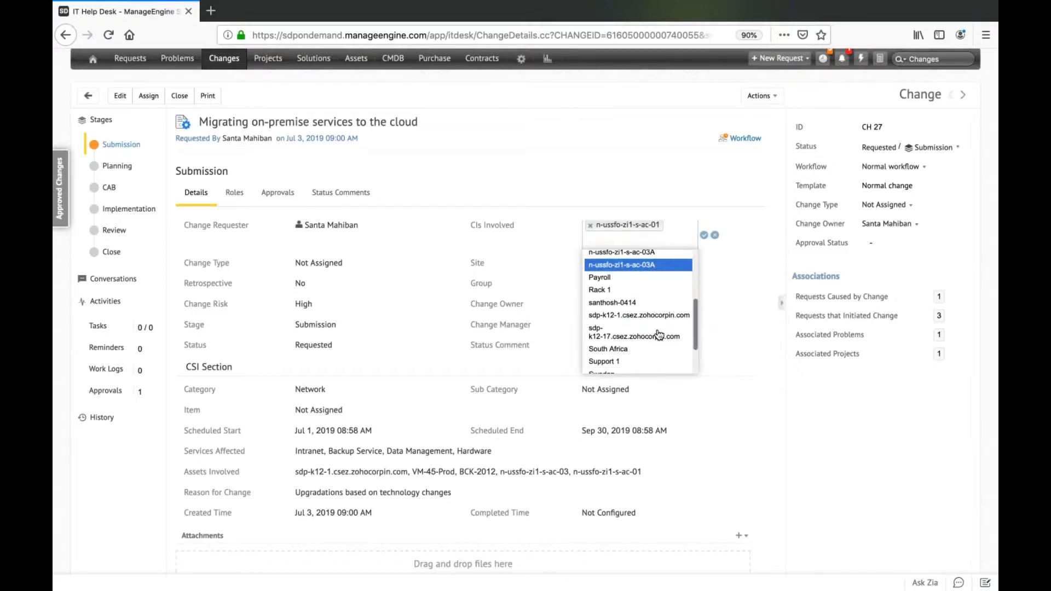
scroll(652, 288, "down", 1)
left_click(650, 287)
left_click(718, 265)
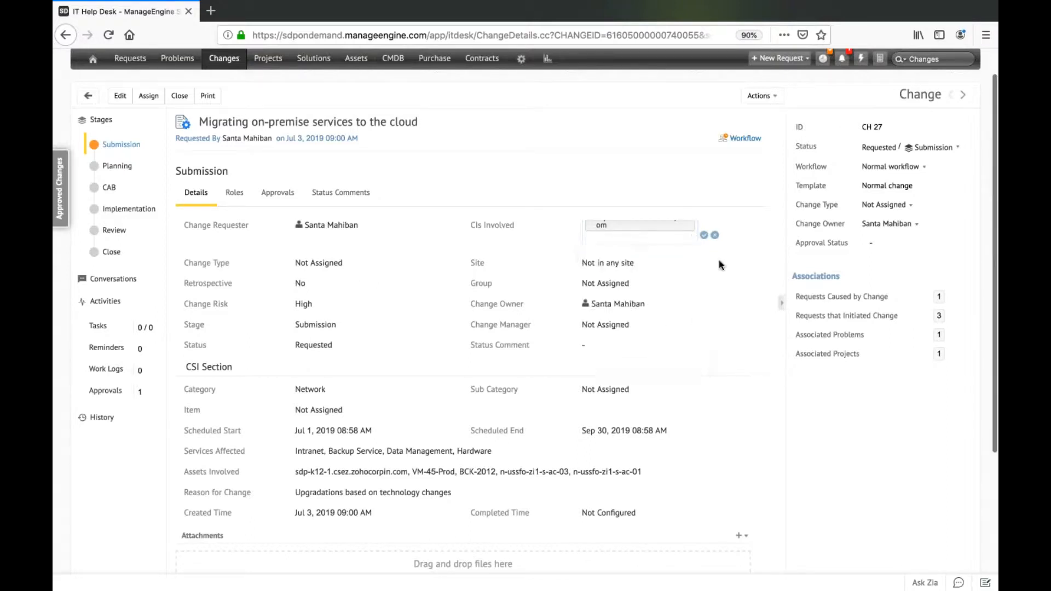
left_click(704, 236)
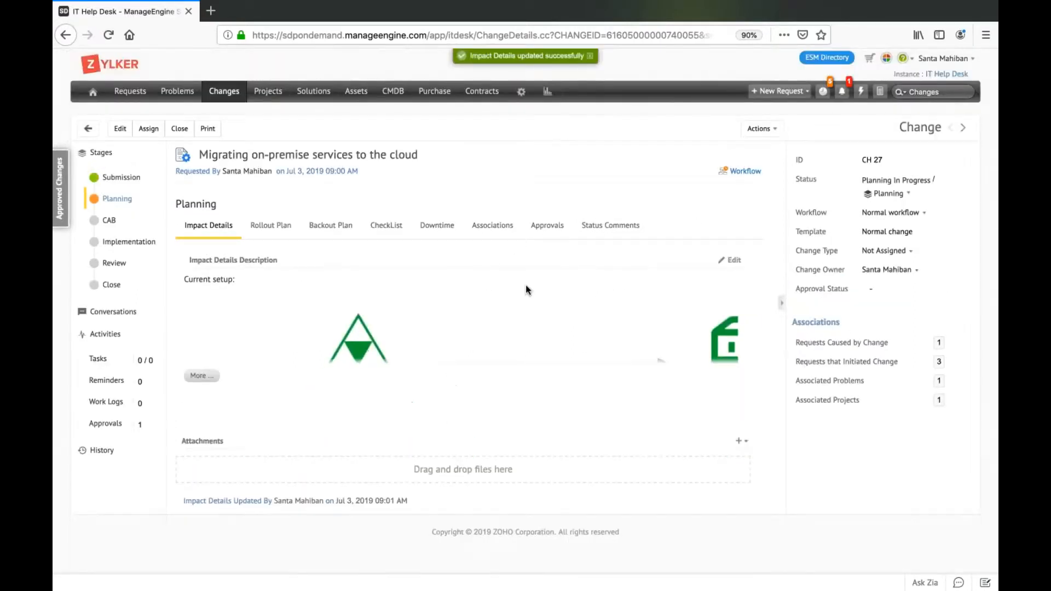
Return to the Submission details and view the Network management CI's relationship map, collapsing and expanding its node.
left_click(126, 178)
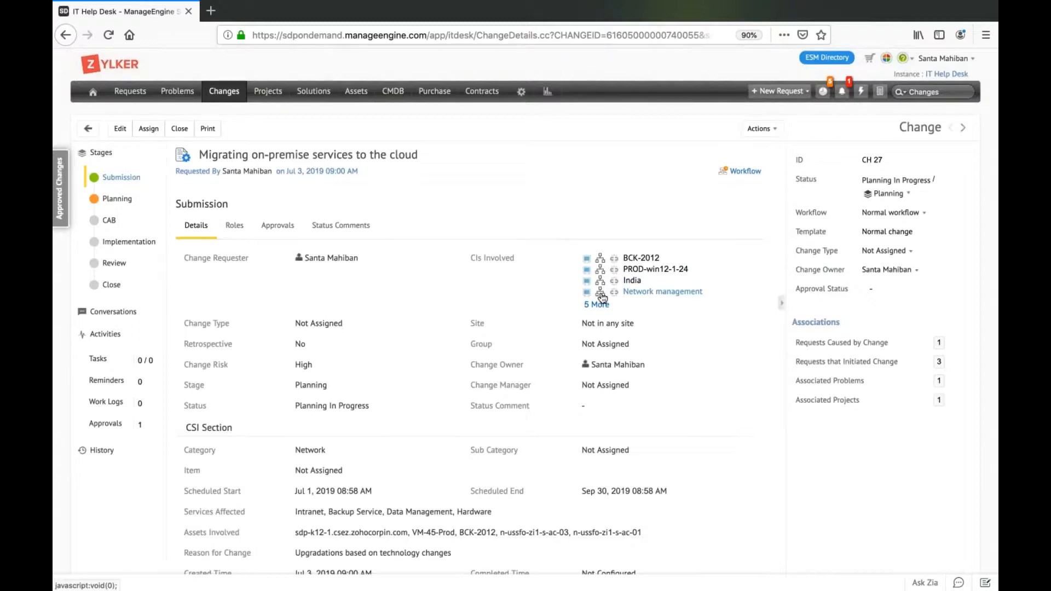
left_click(600, 294)
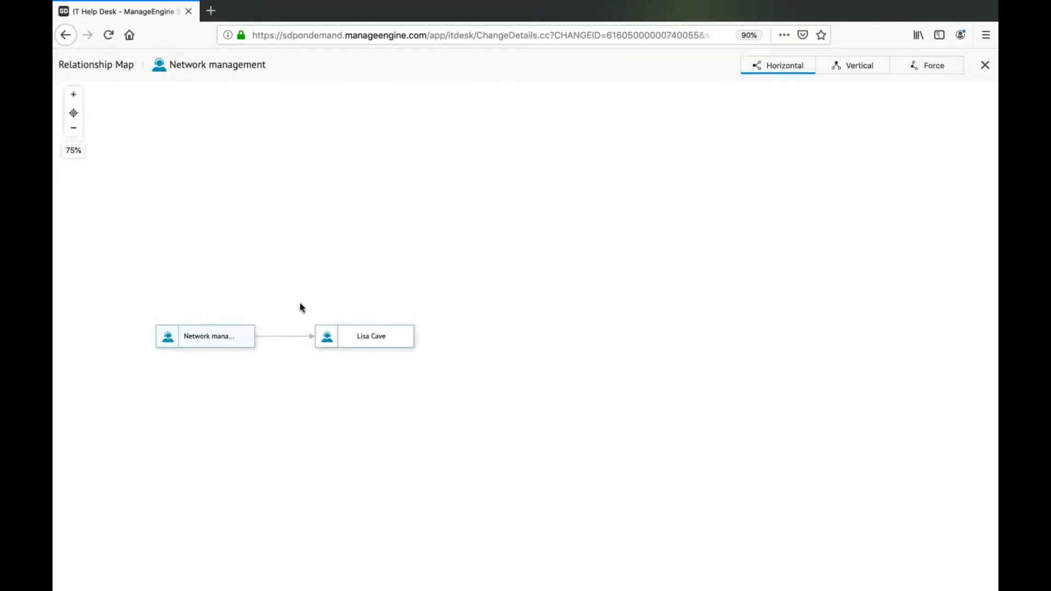
mouse_move(227, 345)
left_click(259, 339)
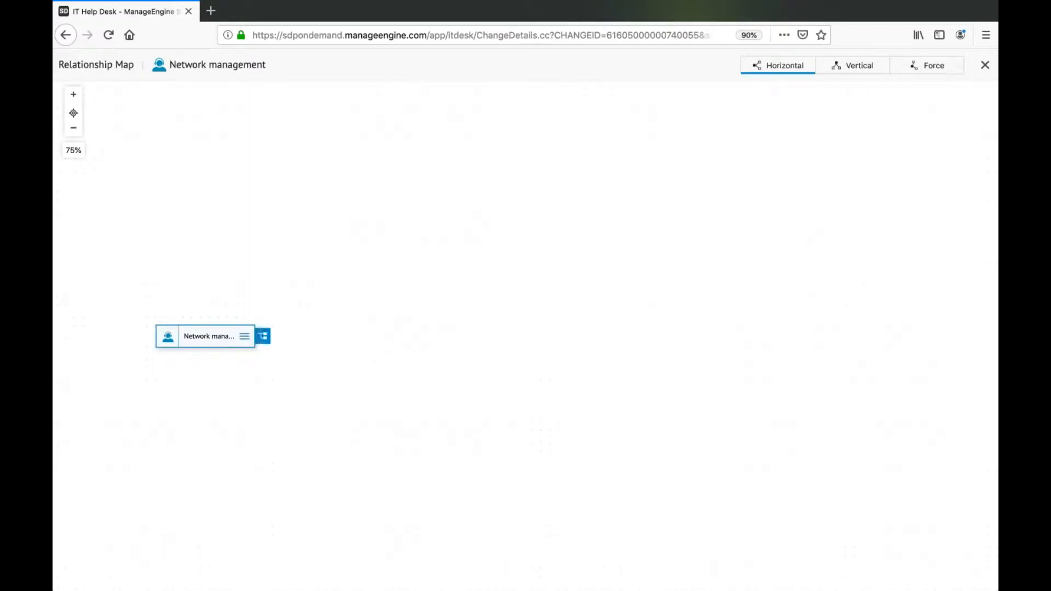
left_click(263, 338)
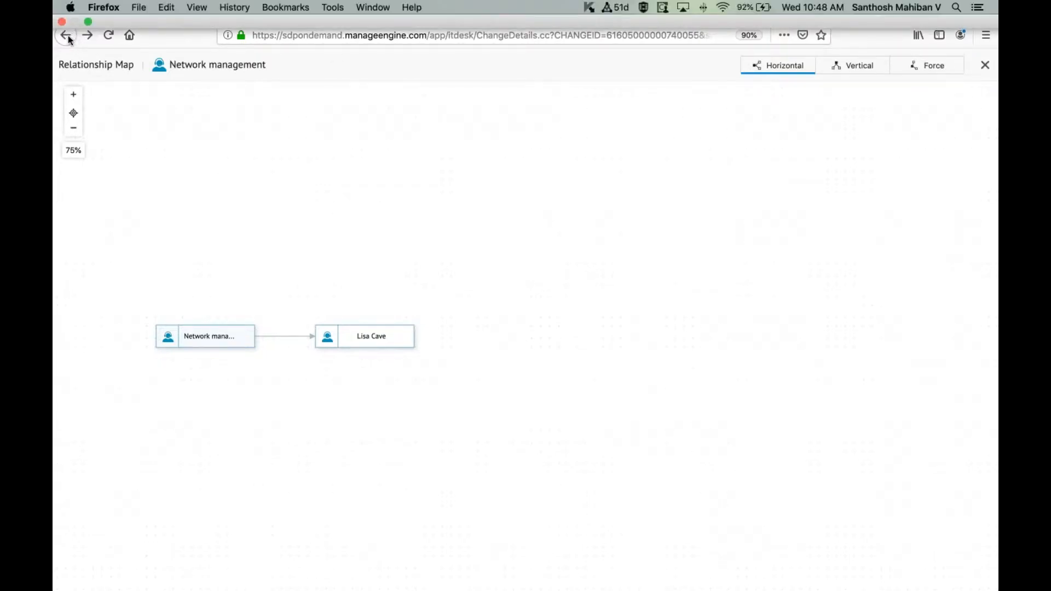
key("ctrl+Up")
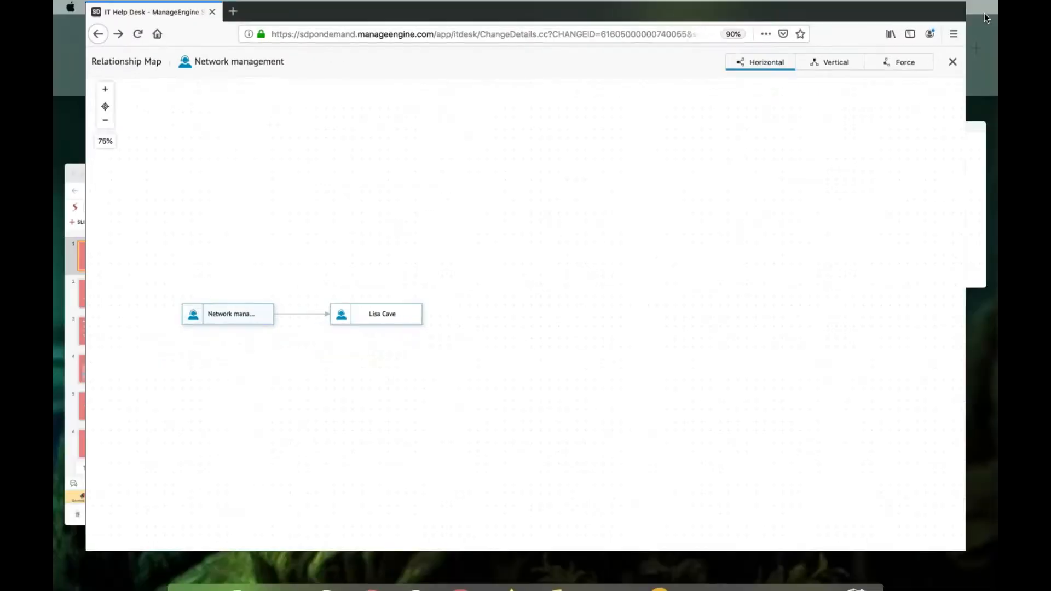
key("ctrl+Up")
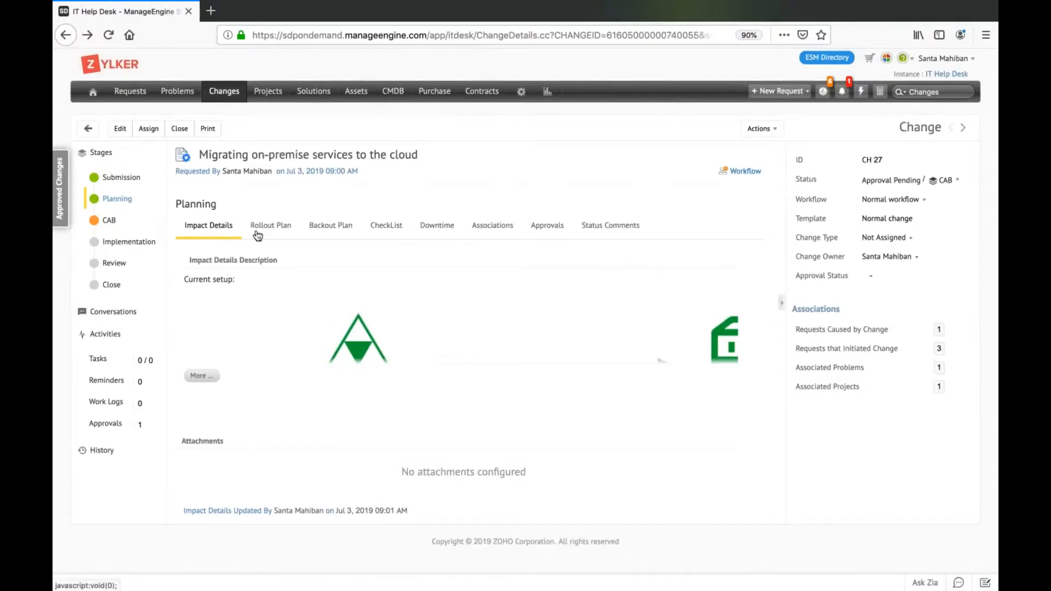
Review the change's Submission details with the full description, and view the roles assigned in that stage.
left_click(148, 182)
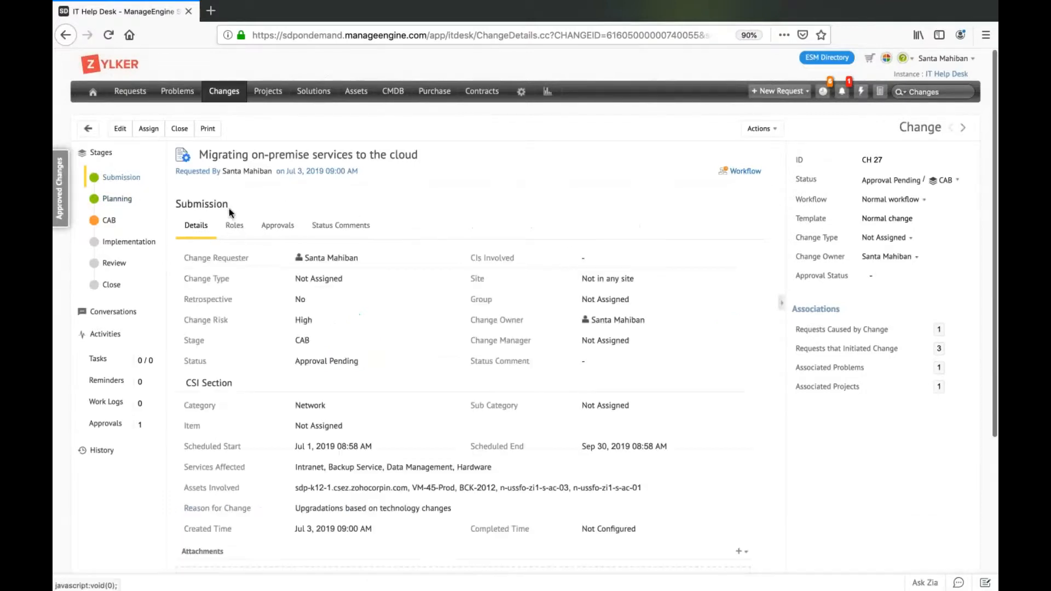
scroll(228, 208, "down", 3)
left_click(197, 527)
scroll(404, 491, "down", 3)
scroll(404, 490, "up", 3)
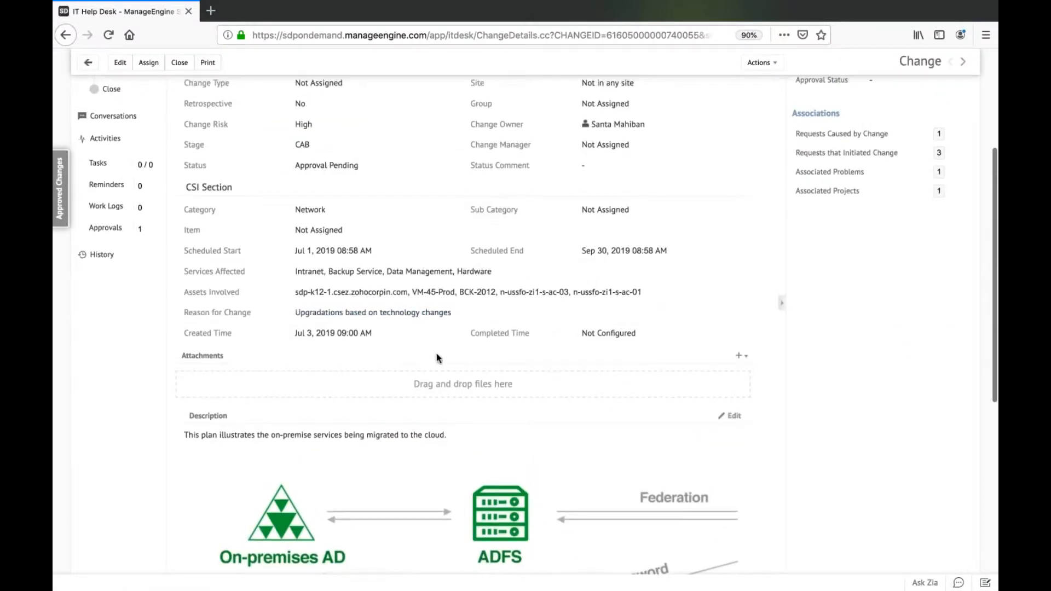
scroll(435, 352, "up", 3)
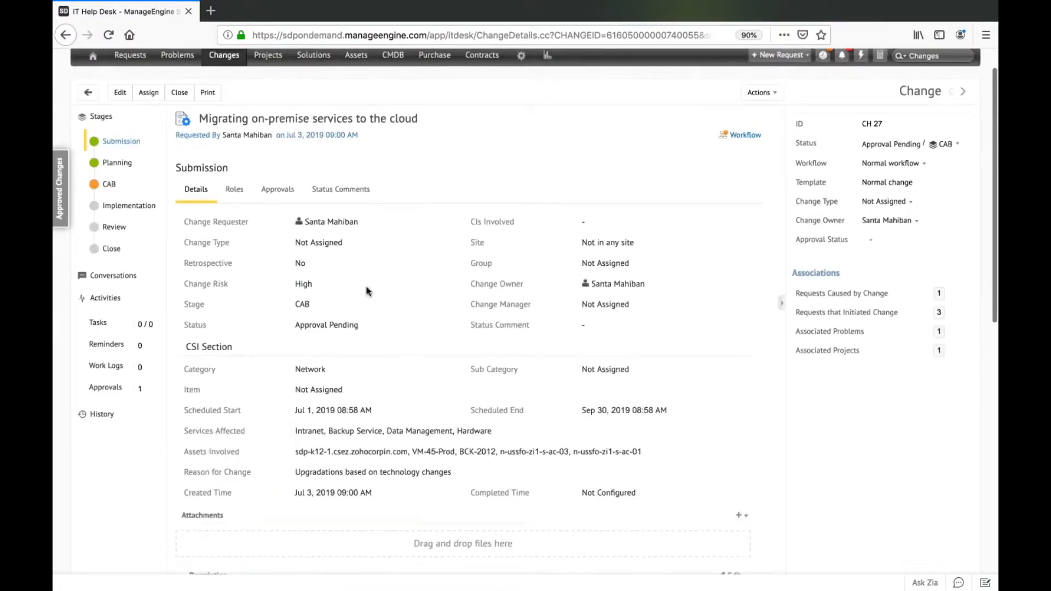
left_click(239, 191)
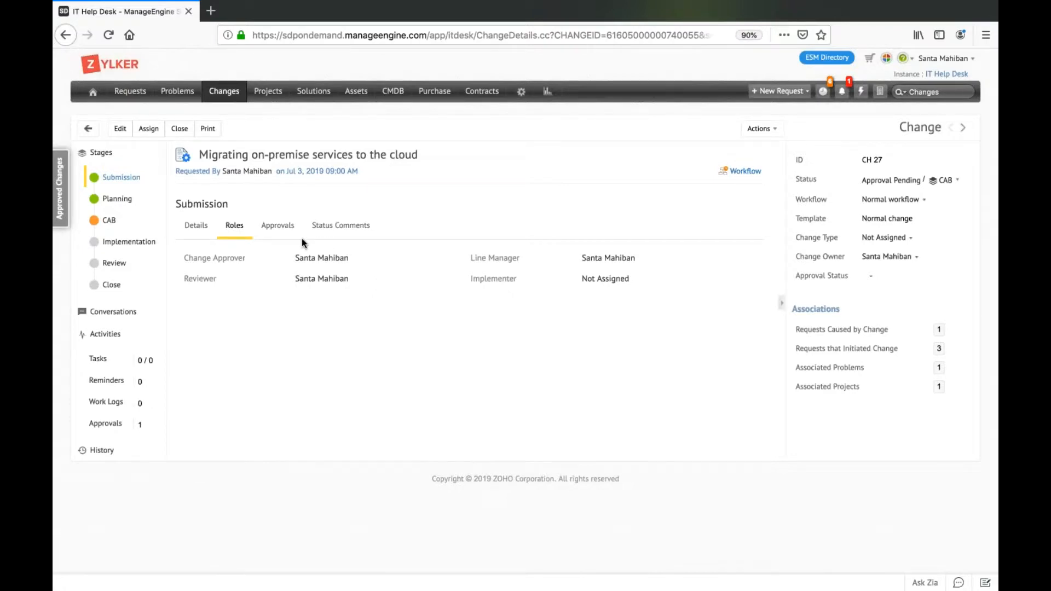
Check the Submission stage's approvals, and view the change's Normal workflow execution diagram down to the CAB approval process.
left_click(278, 232)
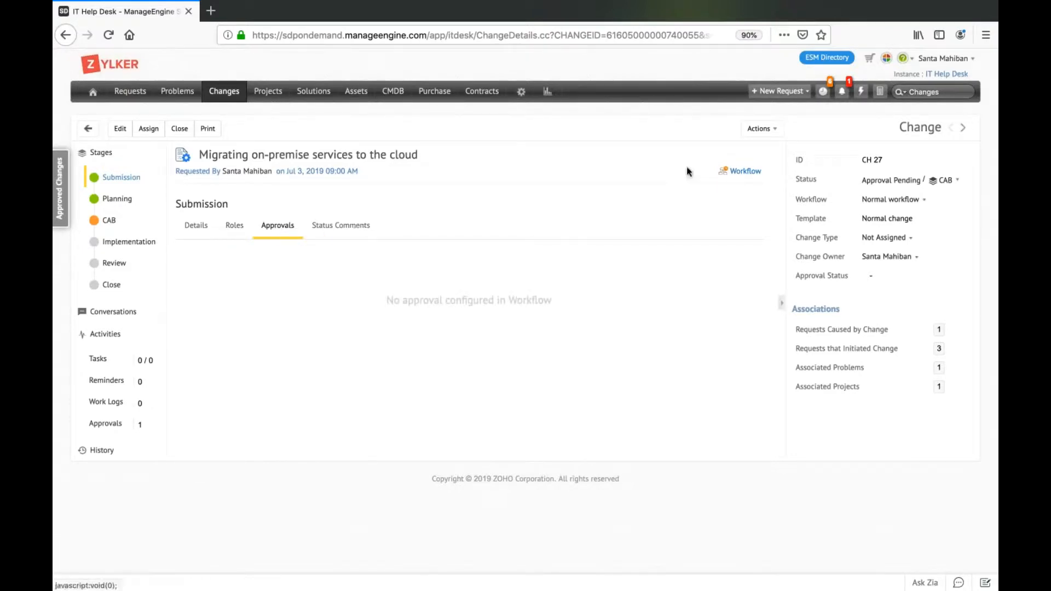
left_click(739, 173)
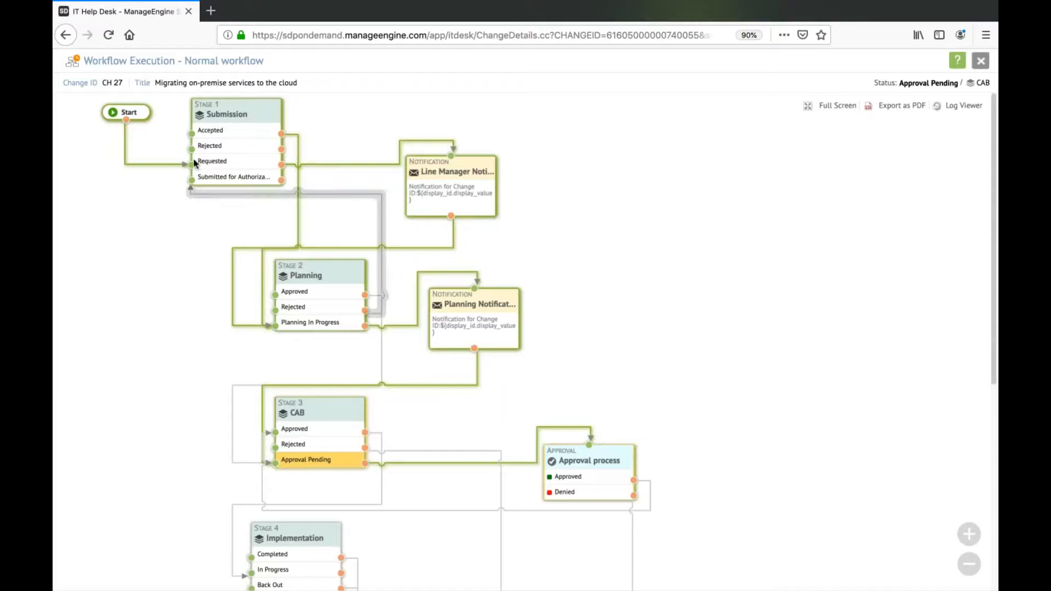
scroll(554, 378, "down", 1)
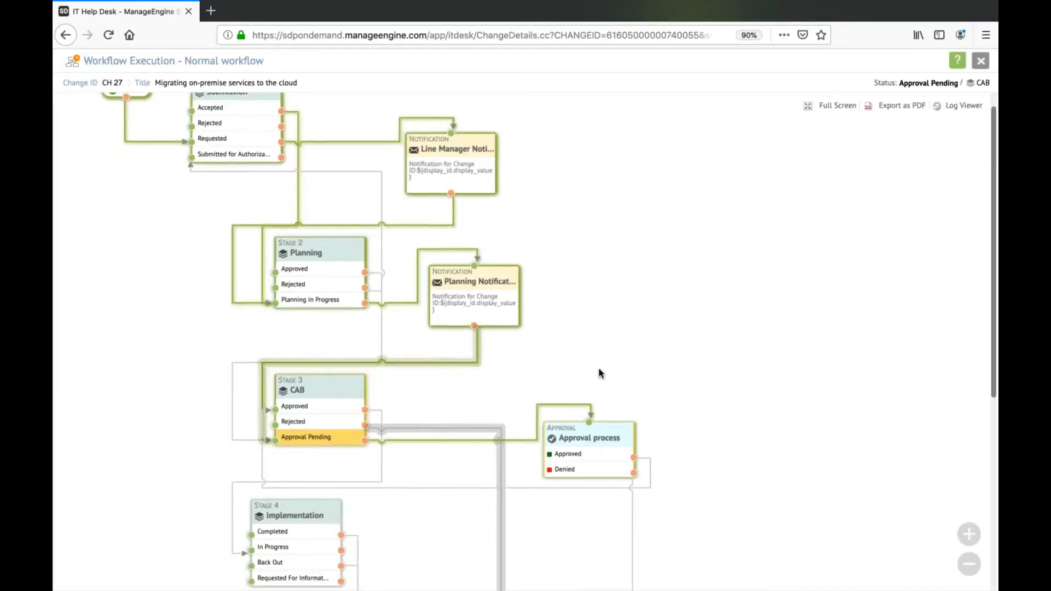
left_click_drag(600, 432, 602, 432)
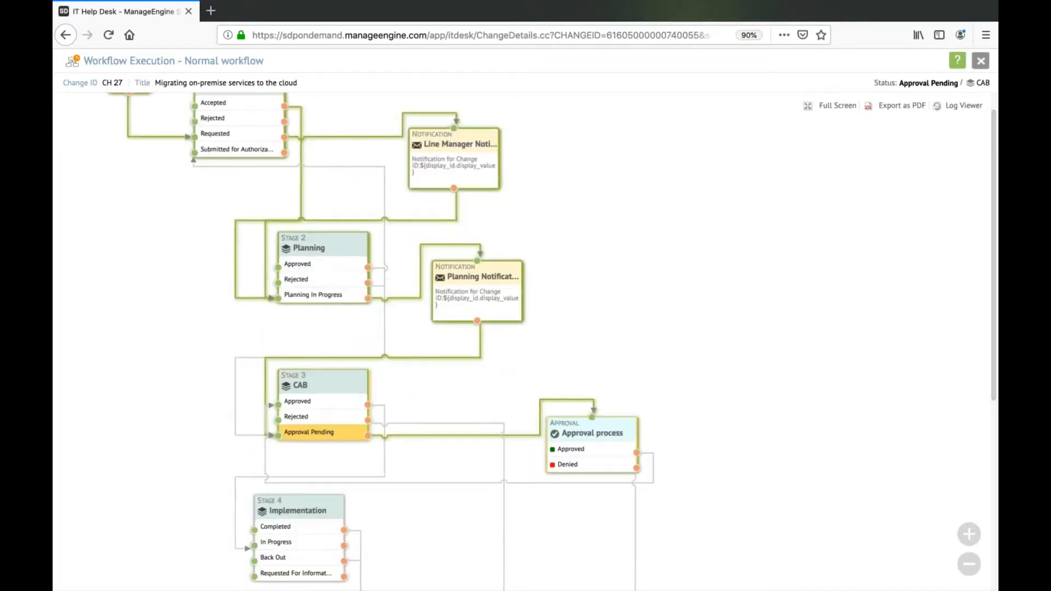
left_click(980, 60)
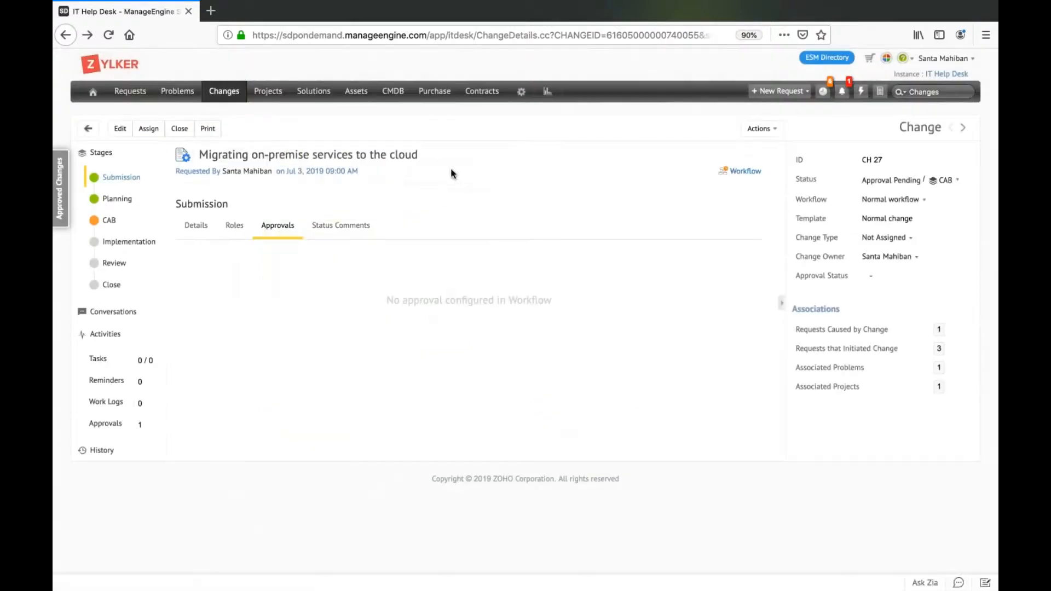
Review the Planning stage's impact details, rollout plan, backout plan, downtime and associated requests and problems.
left_click(117, 203)
left_click(200, 376)
scroll(303, 452, "down", 15)
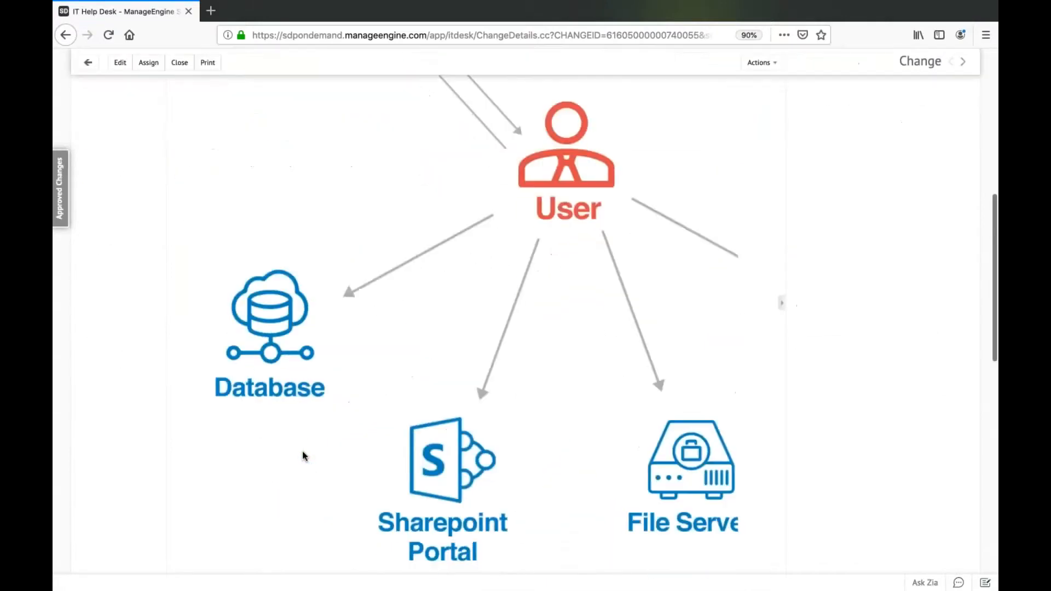
scroll(303, 455, "up", 15)
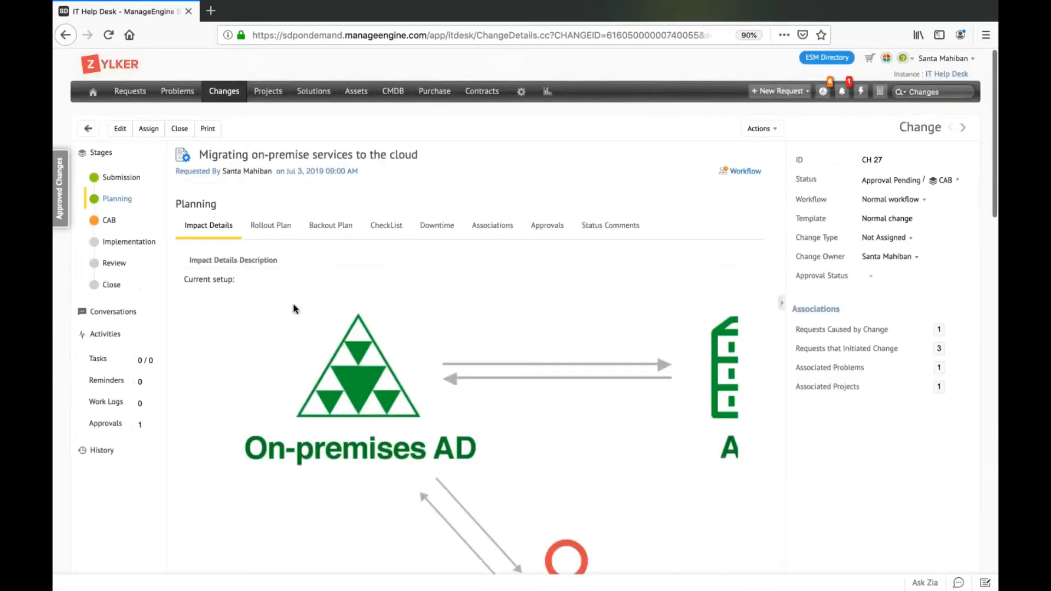
left_click(286, 229)
left_click(334, 234)
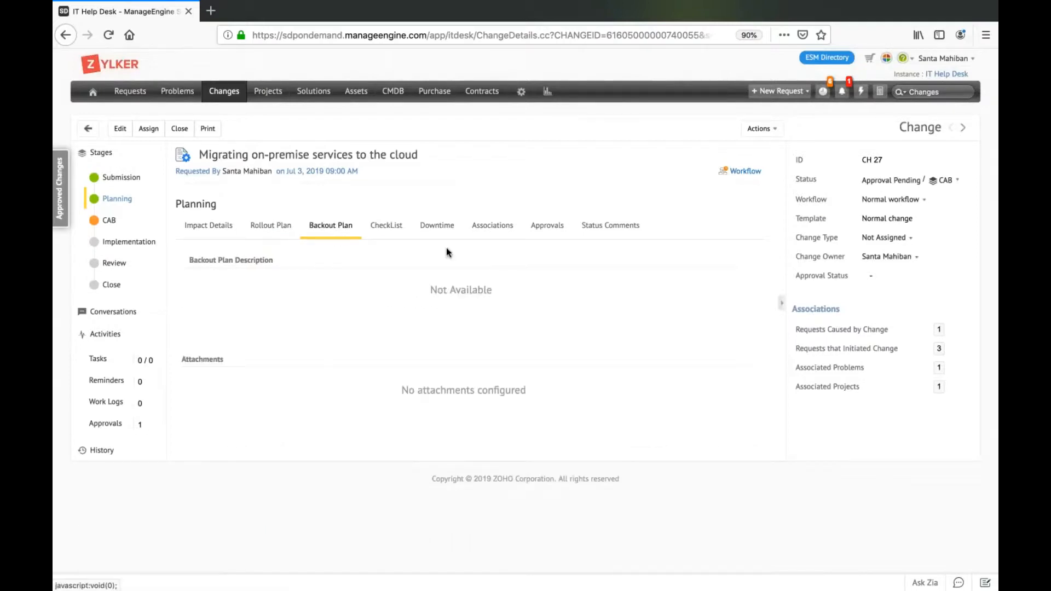
left_click(436, 234)
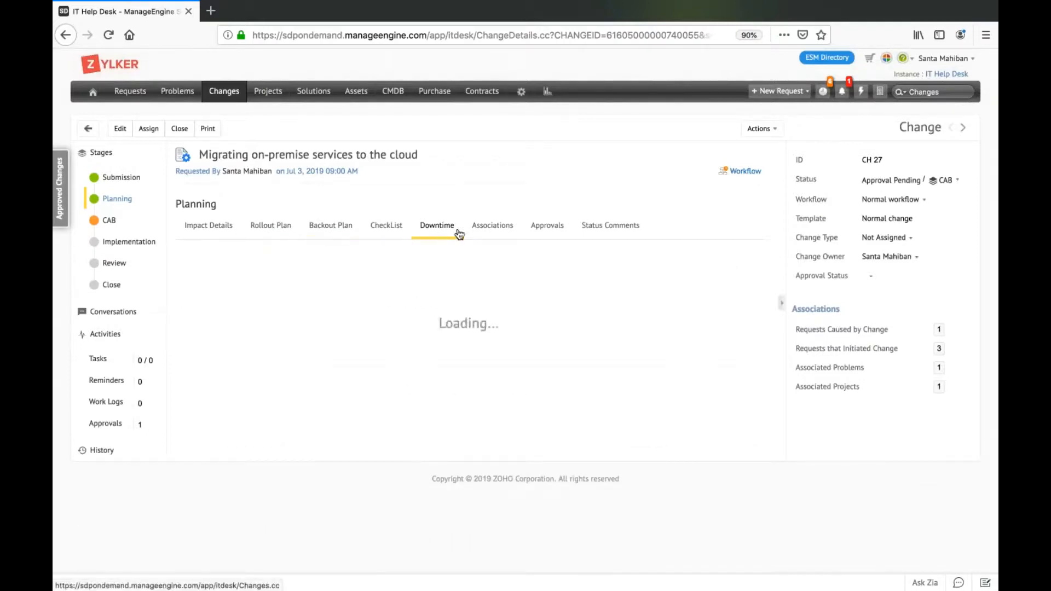
left_click(501, 231)
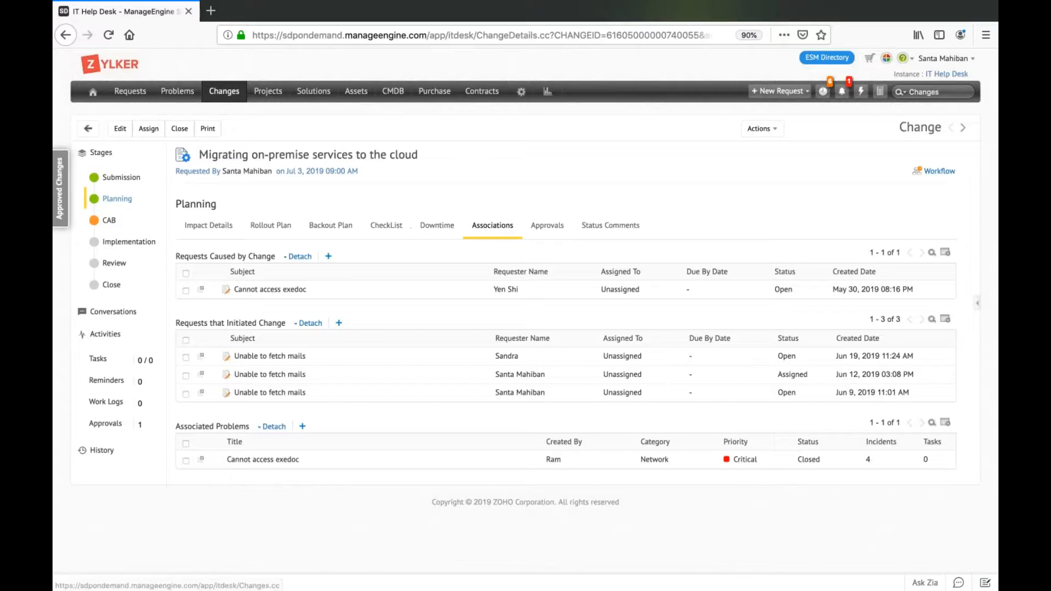
Approve the change's pending Level 2 approval in the CAB stage without a comment.
left_click(109, 222)
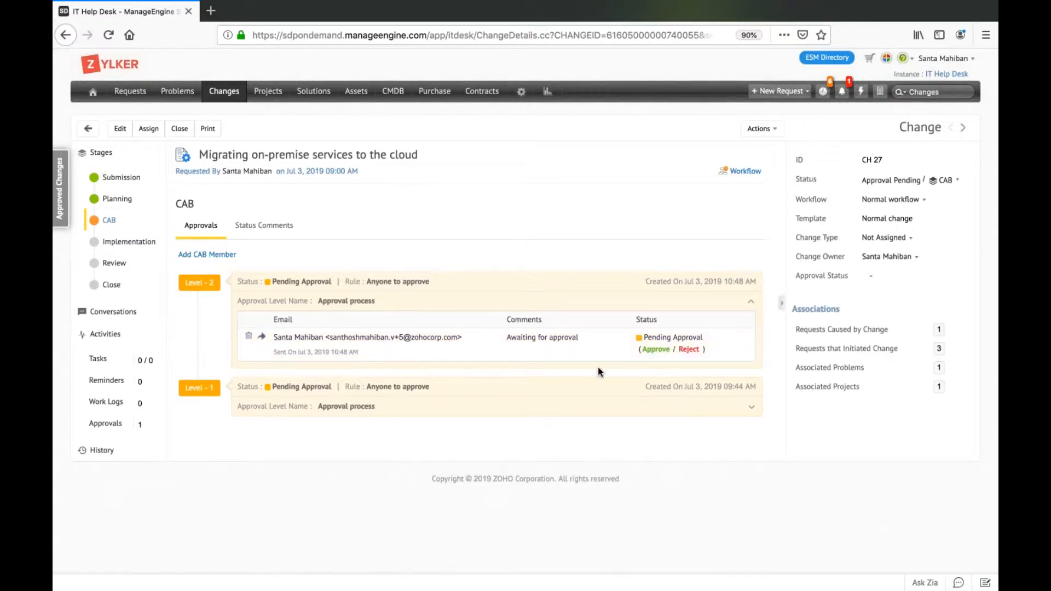
left_click(655, 349)
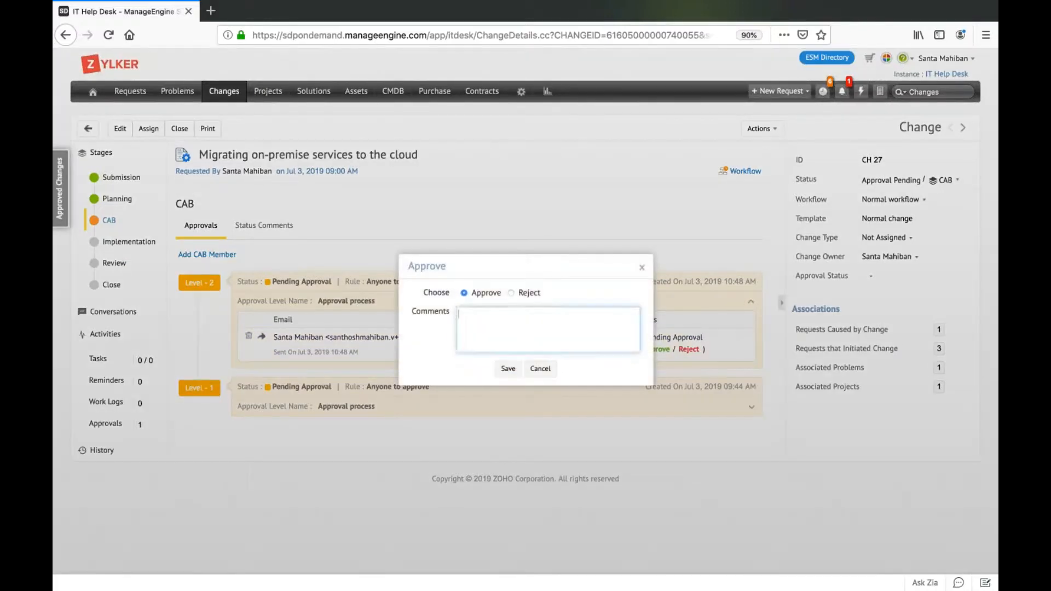
left_click(509, 369)
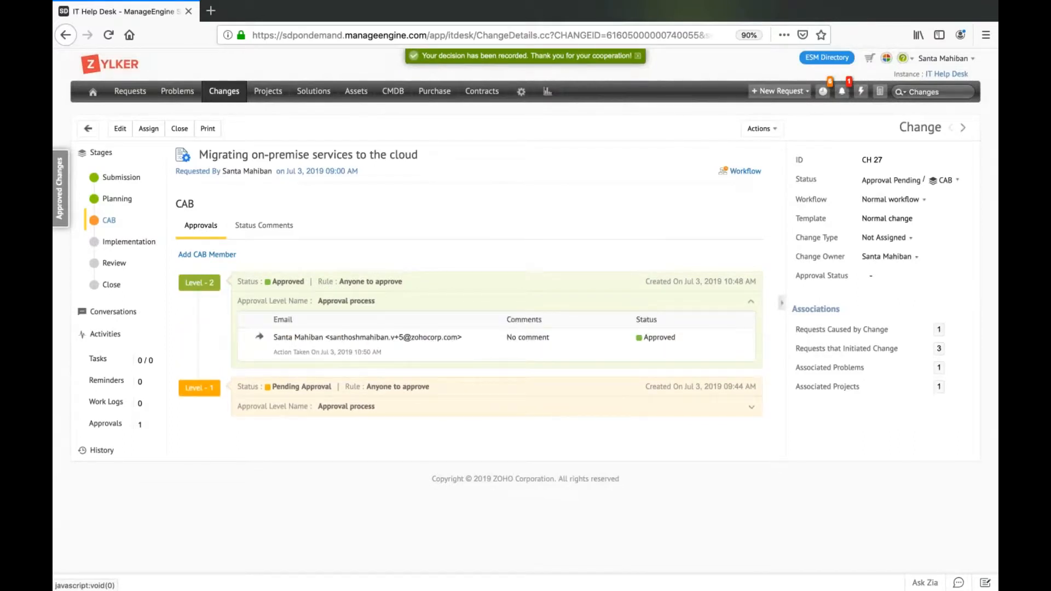
Expand the Level 1 approval in the CAB stage and approve it without a comment.
left_click(535, 413)
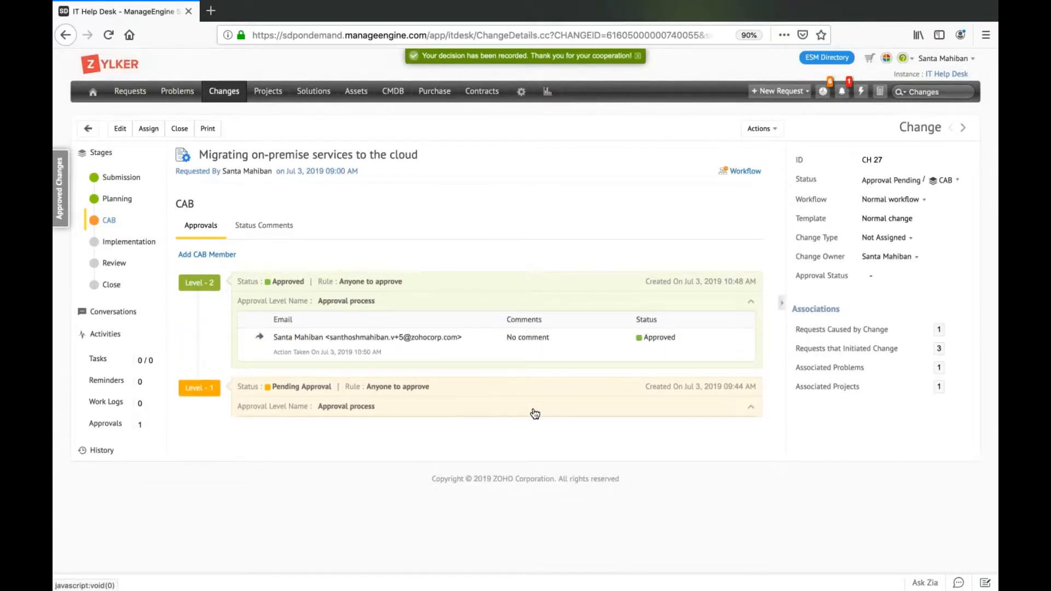
left_click(535, 413)
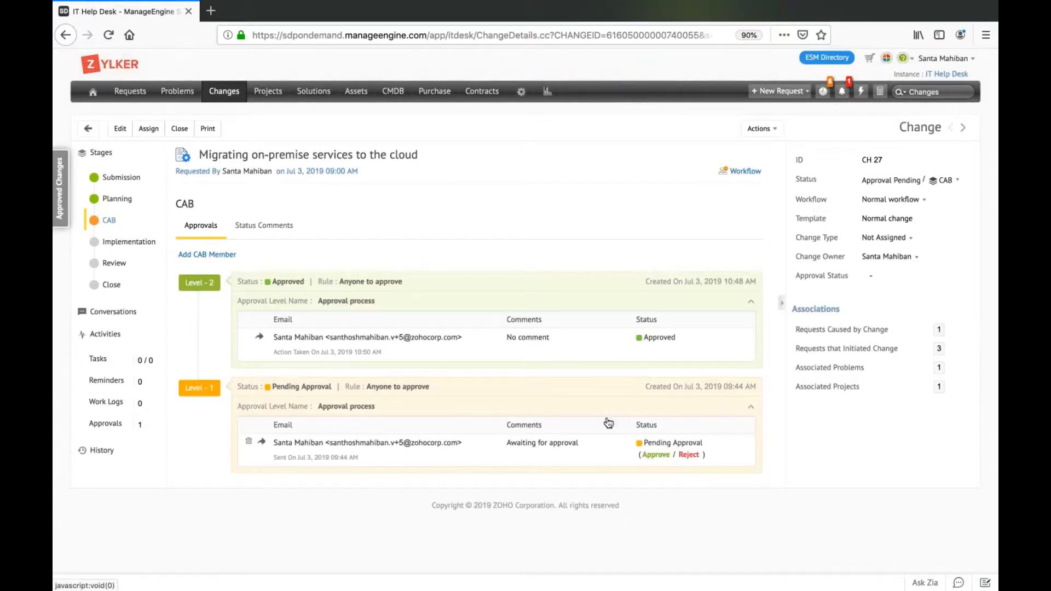
left_click(662, 458)
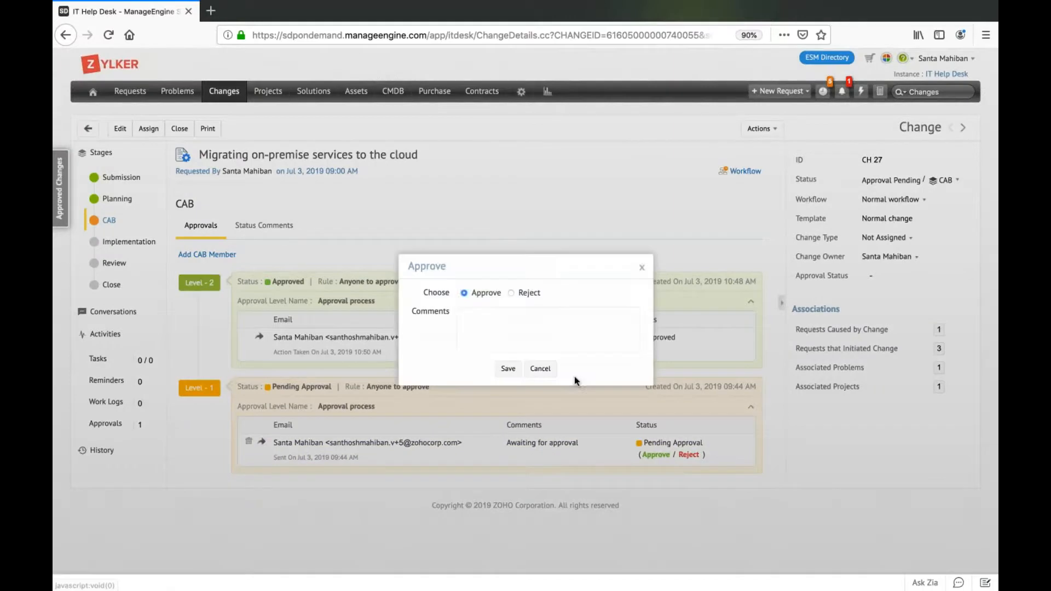
left_click(508, 369)
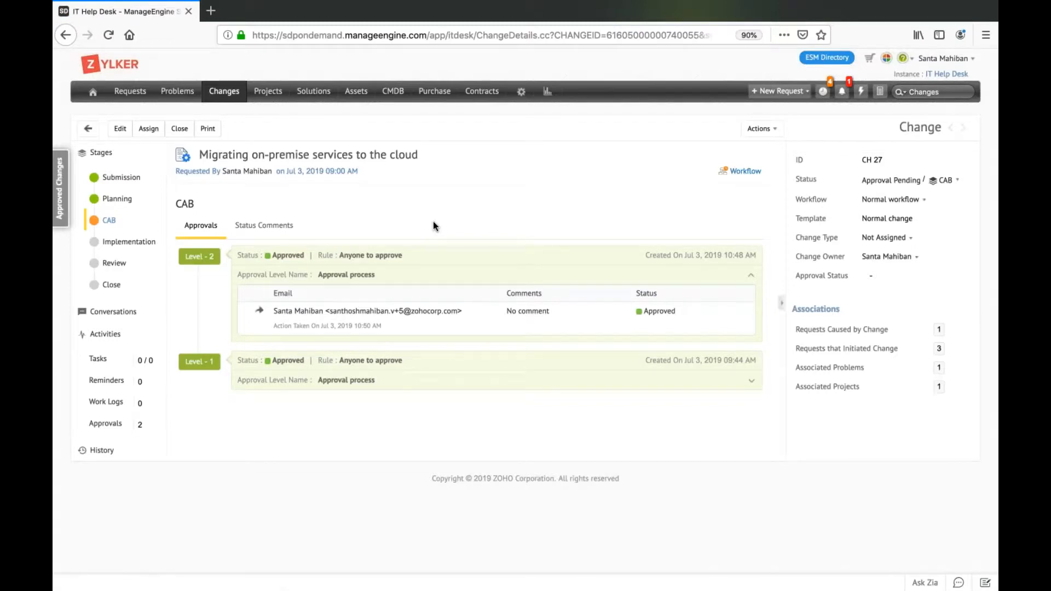
Examine the details and architecture diagram of the Moving on-premise services to the cloud project associated with the Implementation stage.
left_click(131, 244)
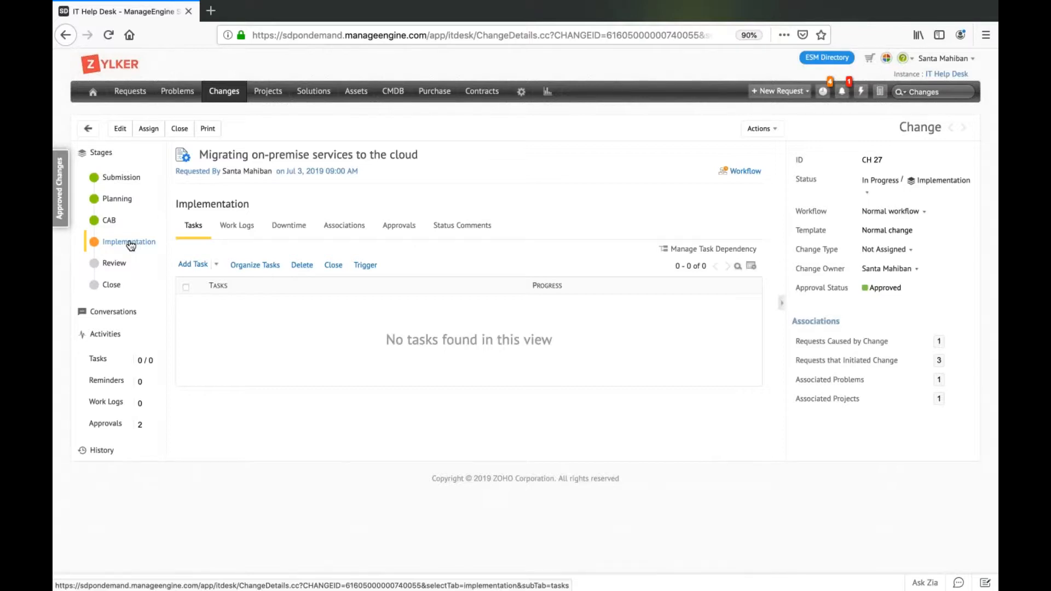
left_click(362, 227)
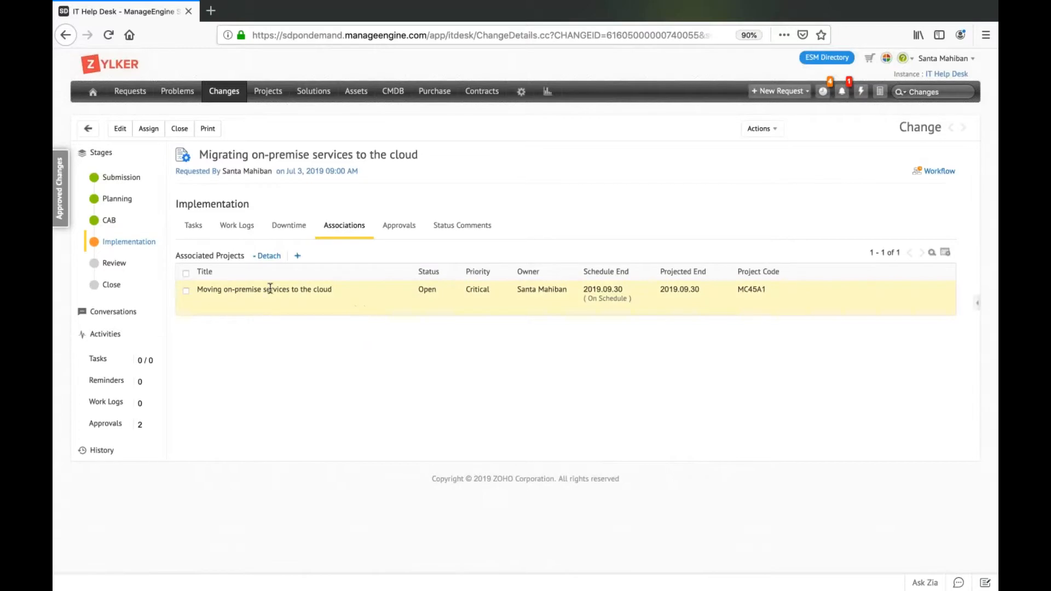
left_click(265, 289)
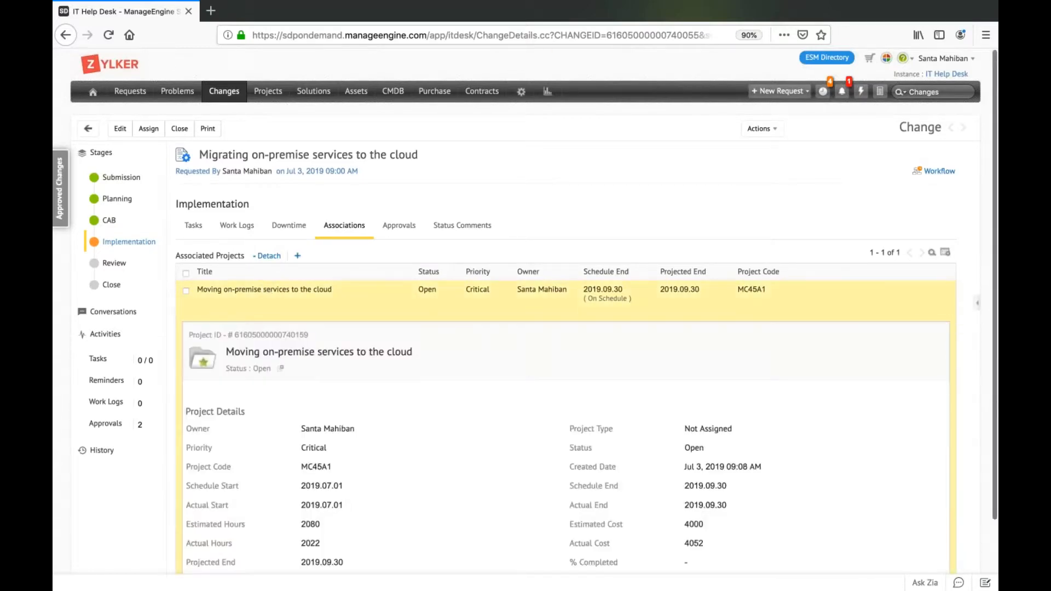
scroll(265, 289, "down", 3)
scroll(333, 389, "up", 5)
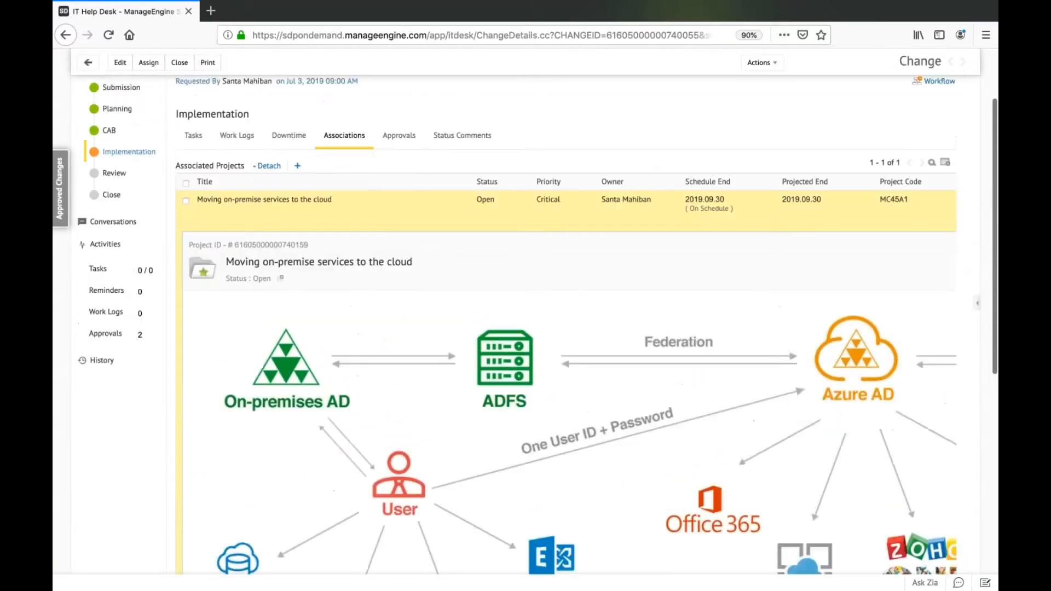
scroll(333, 389, "down", 10)
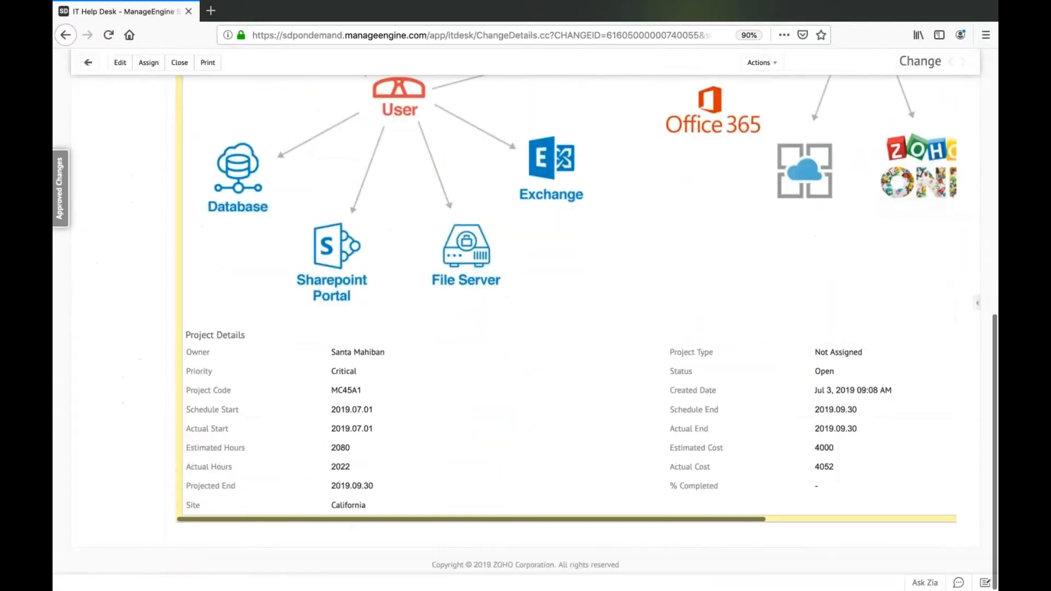
scroll(333, 389, "right", 4)
scroll(333, 389, "up", 9)
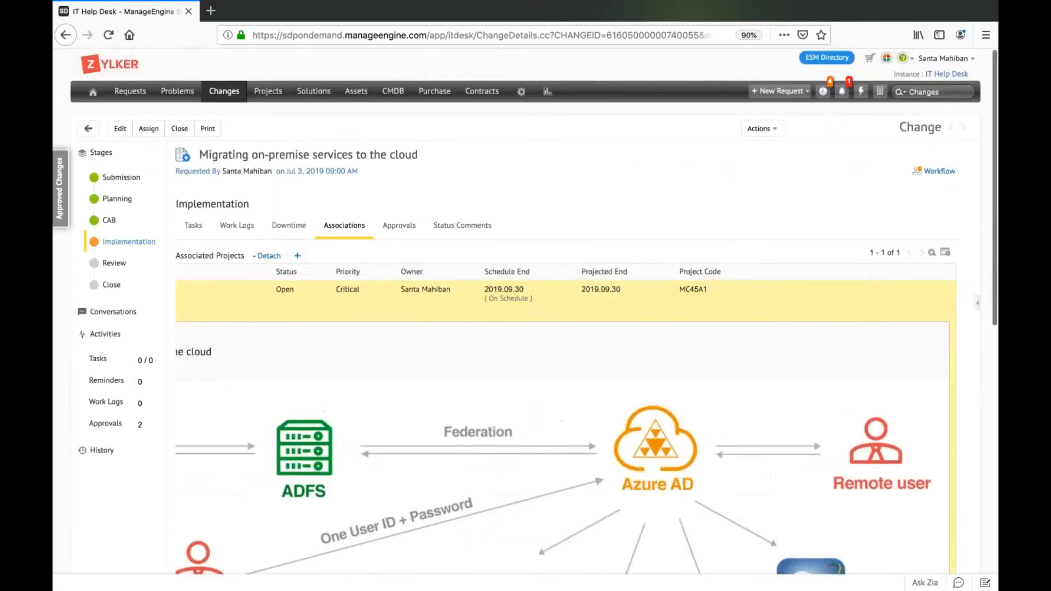
scroll(251, 289, "left", 4)
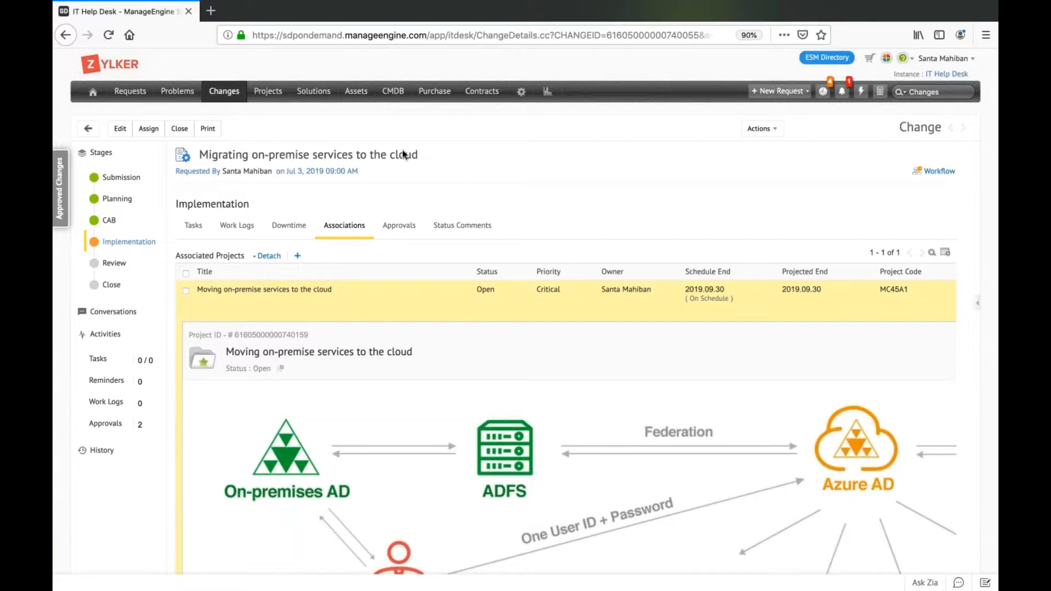
mouse_move(645, 5)
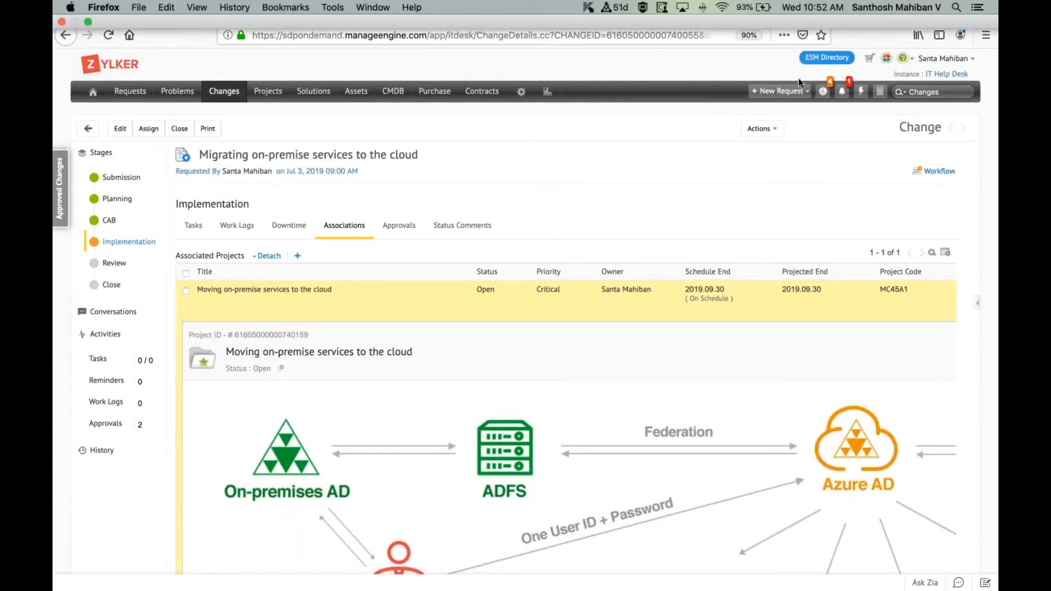
View the Review stage's details, and look through the change's conversation notifications and notes.
left_click(112, 264)
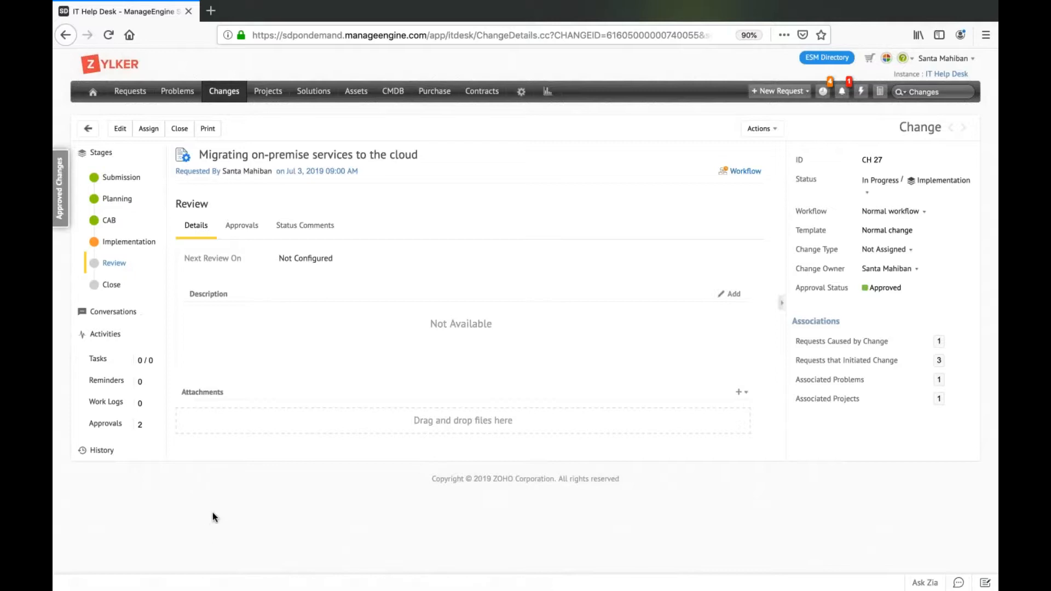
left_click(123, 313)
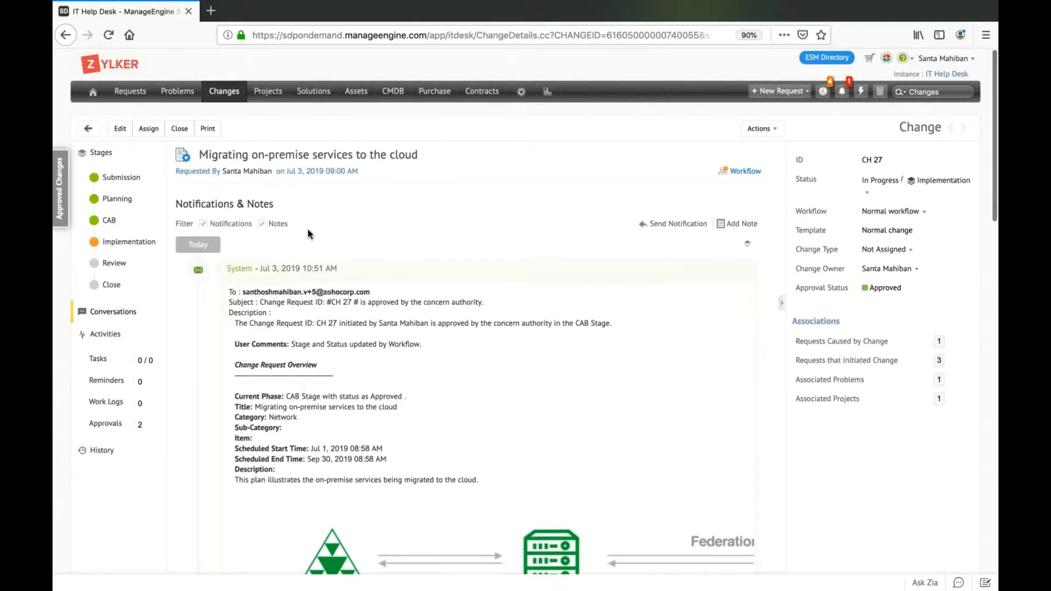
scroll(307, 233, "down", 8)
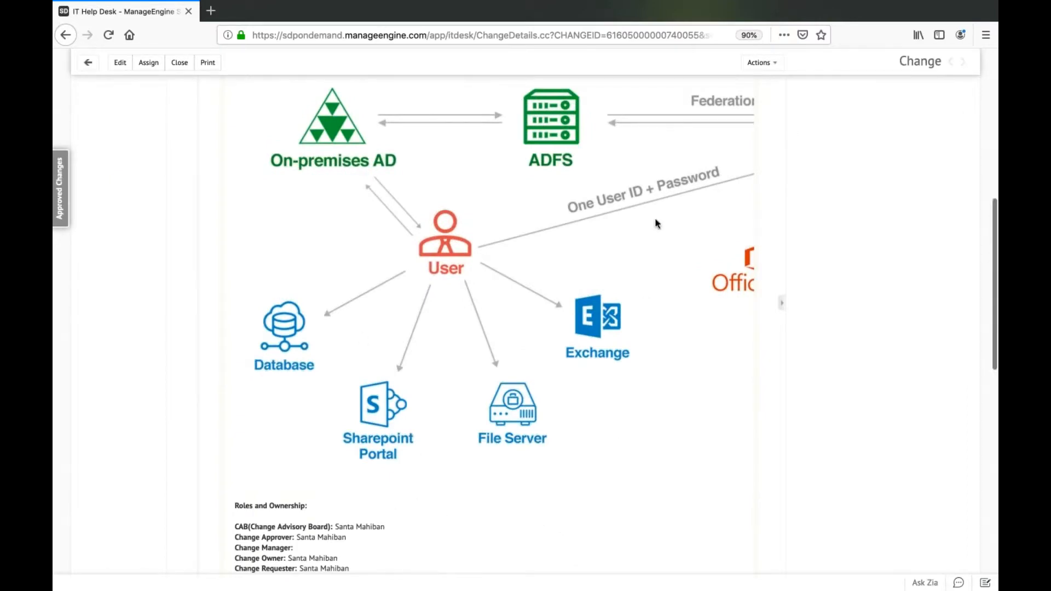
scroll(651, 224, "up", 7)
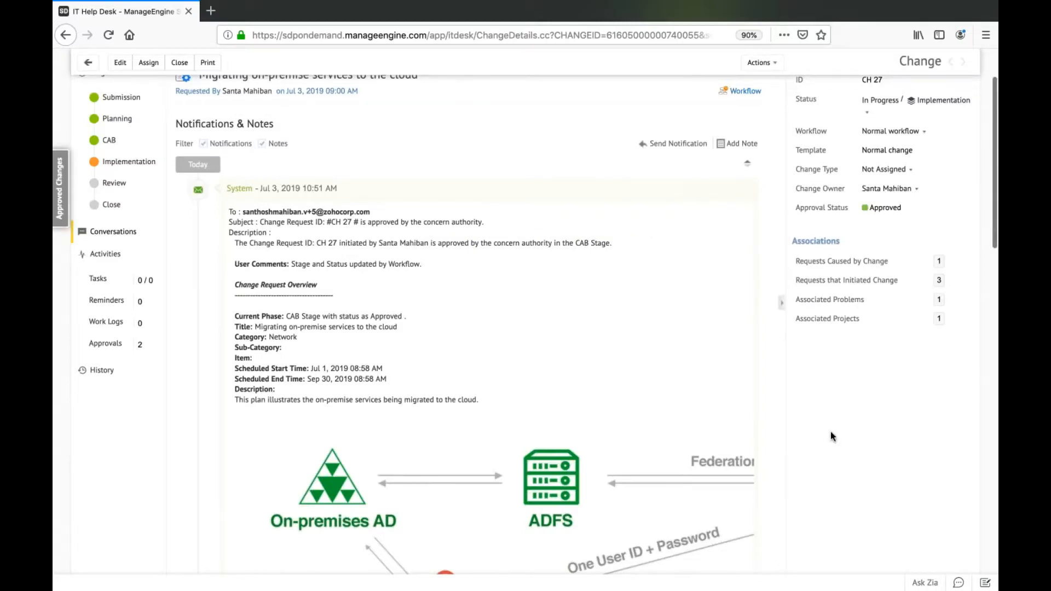
scroll(831, 437, "down", 20)
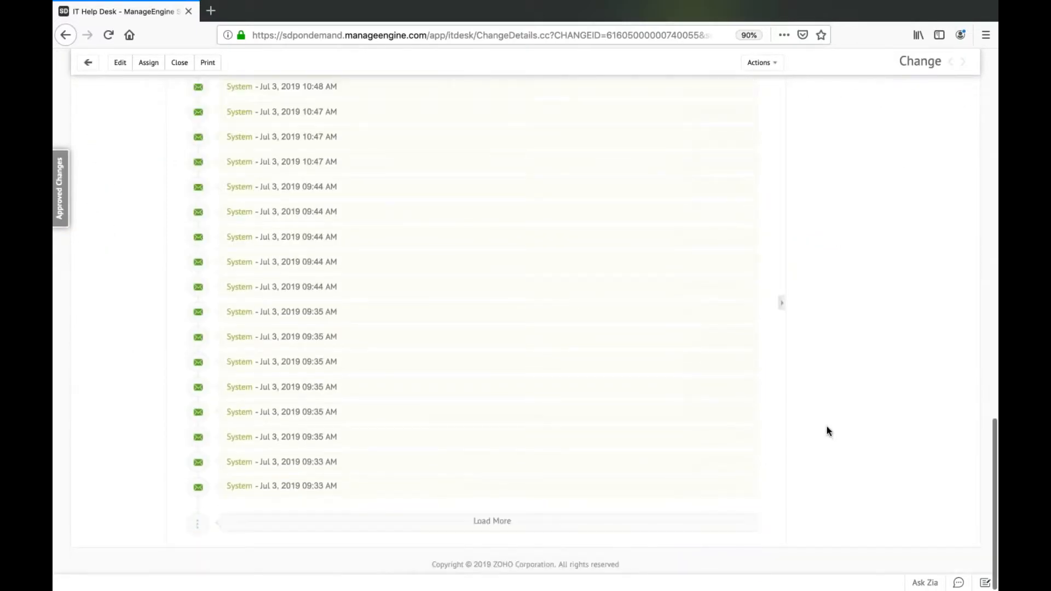
scroll(830, 431, "up", 20)
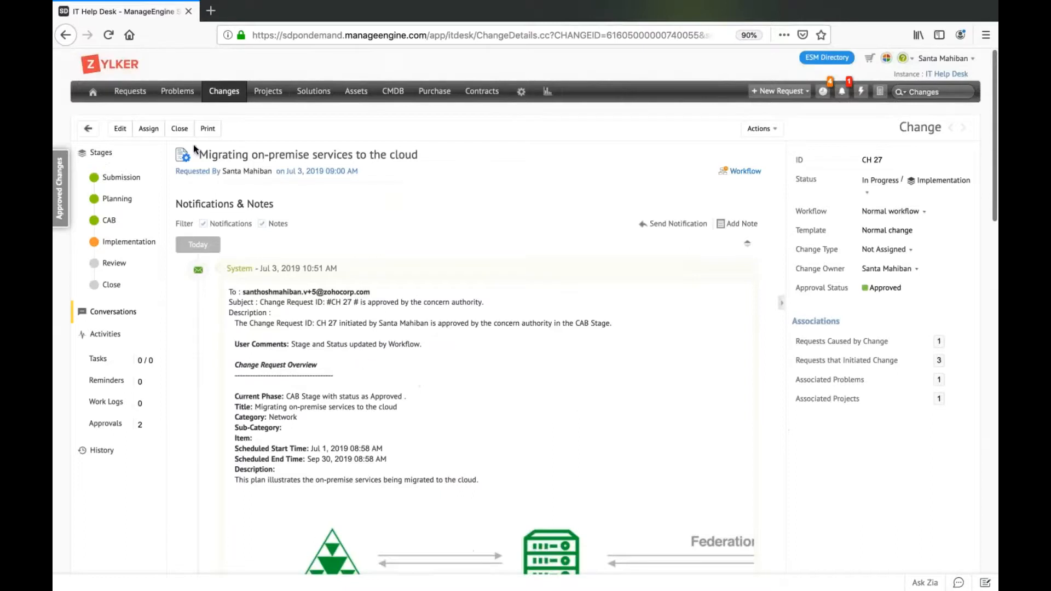
Check the change's progress in the Normal workflow execution diagram, close it, and open the help desk's Setup page.
mouse_move(757, 178)
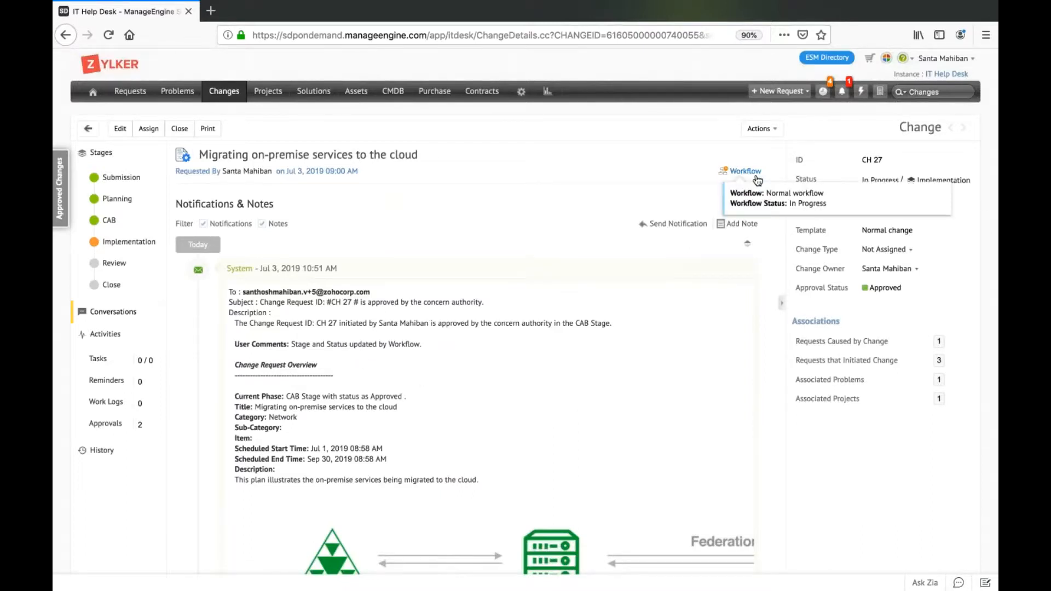
left_click(758, 180)
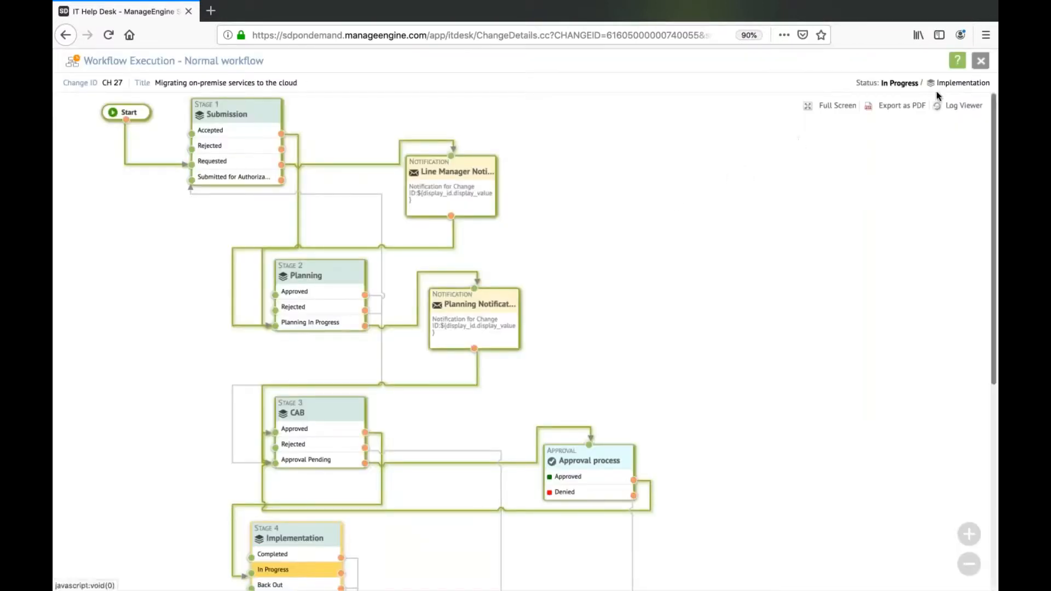
left_click(981, 61)
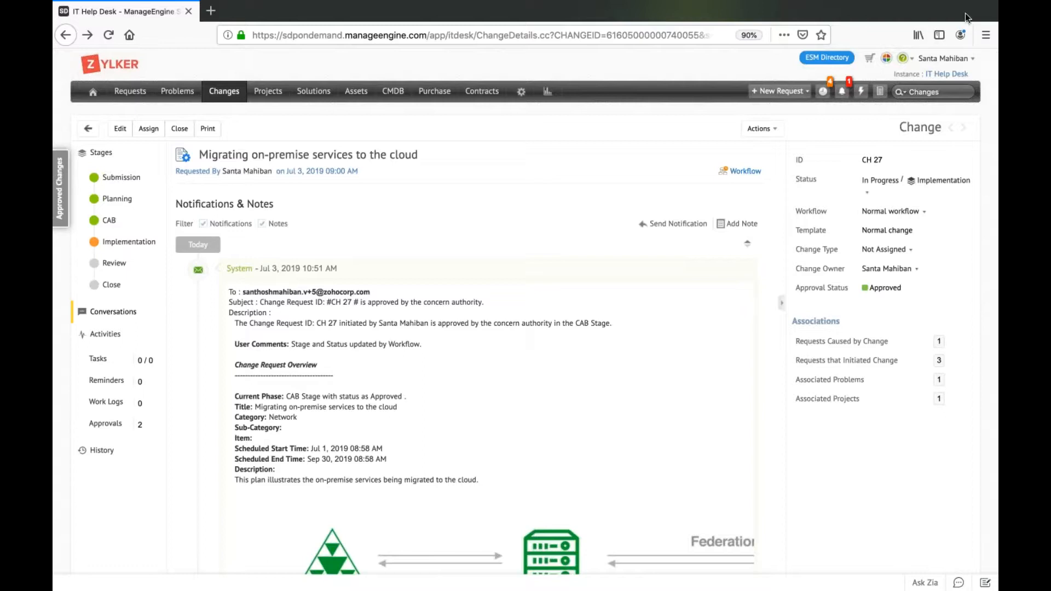
left_click(520, 96)
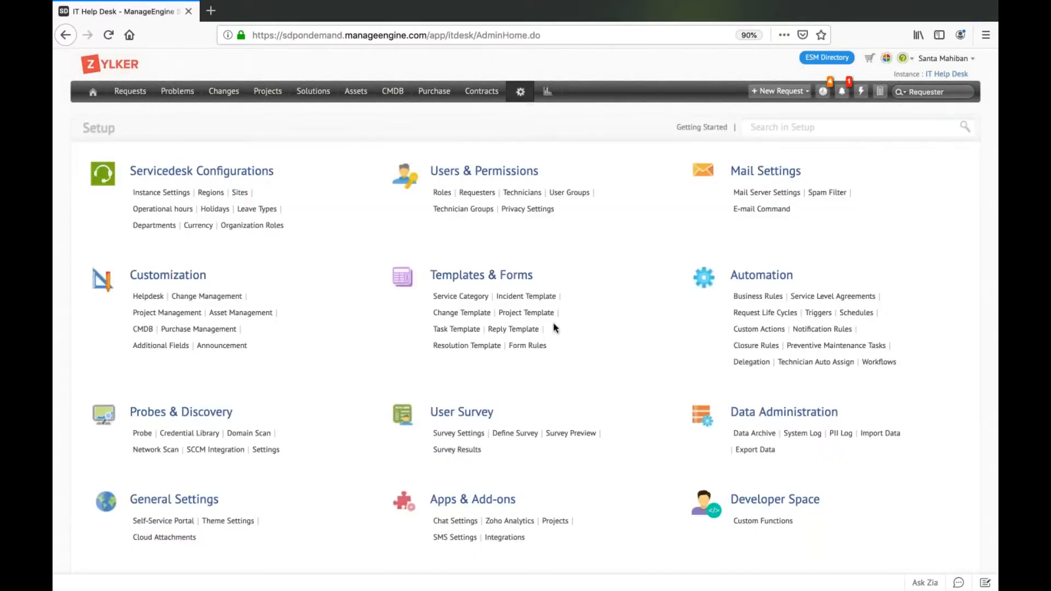
Open the Normal change template for editing from the list of change templates.
left_click(481, 316)
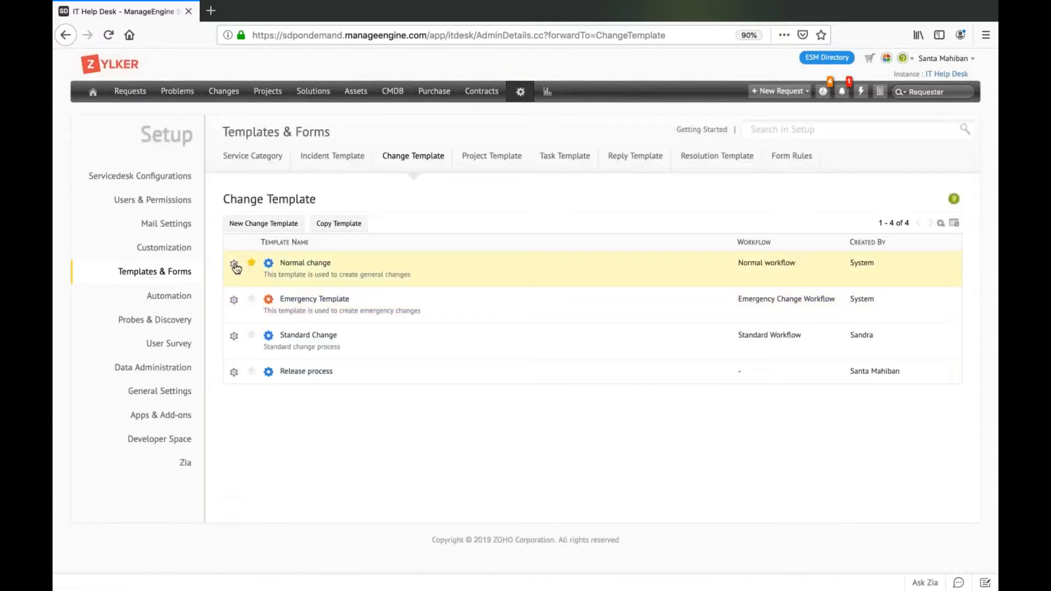
left_click(234, 264)
left_click(232, 286)
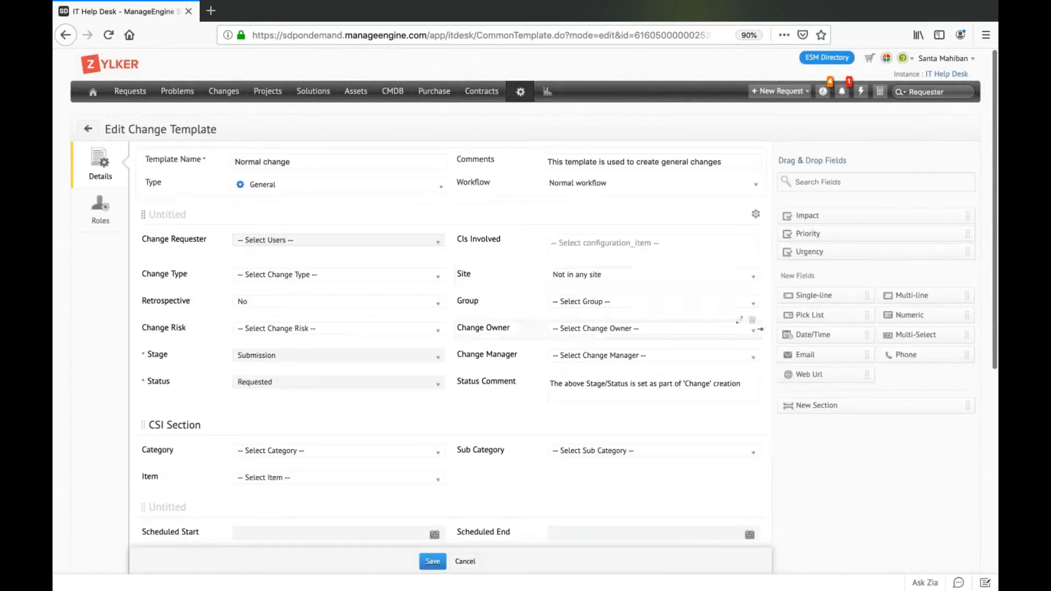
Examine the Normal change template's detail fields, from the change requester through the CSI Section to the title and description.
scroll(524, 428, "down", 2)
scroll(524, 428, "up", 3)
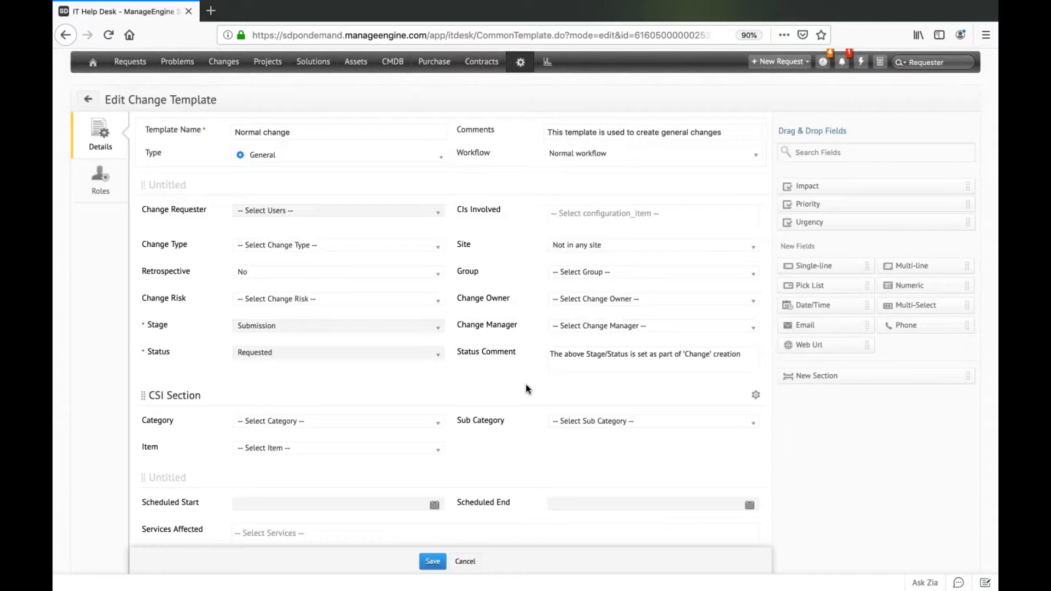
scroll(526, 389, "down", 5)
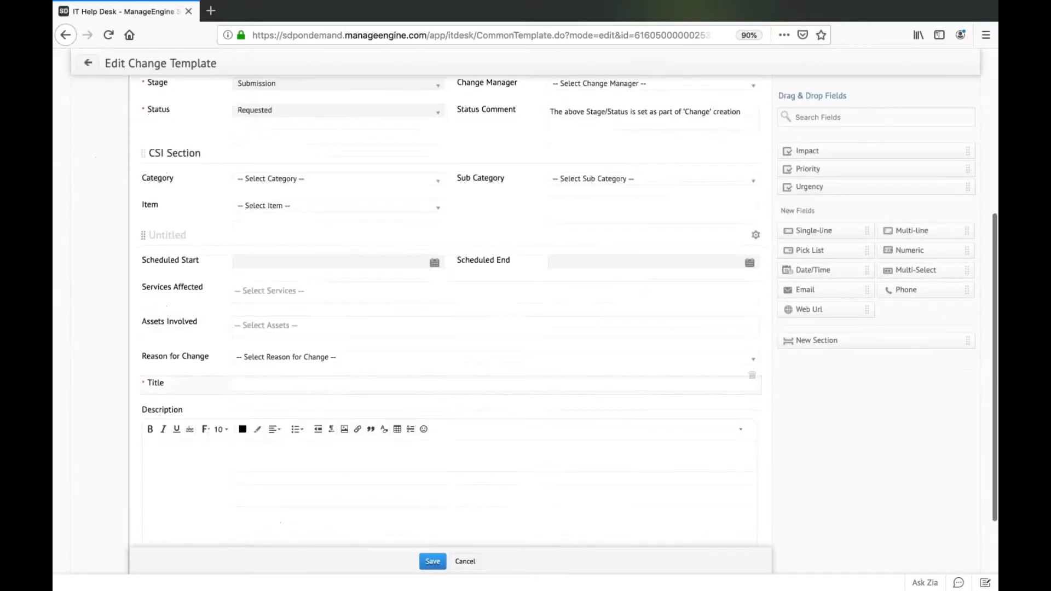
scroll(526, 388, "up", 6)
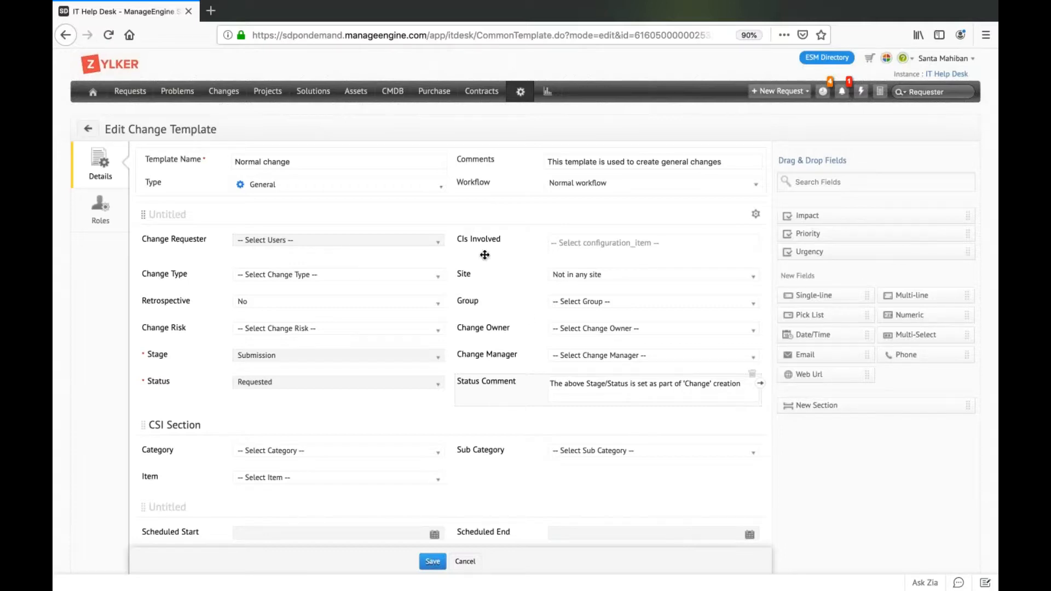
left_click_drag(295, 375, 322, 414)
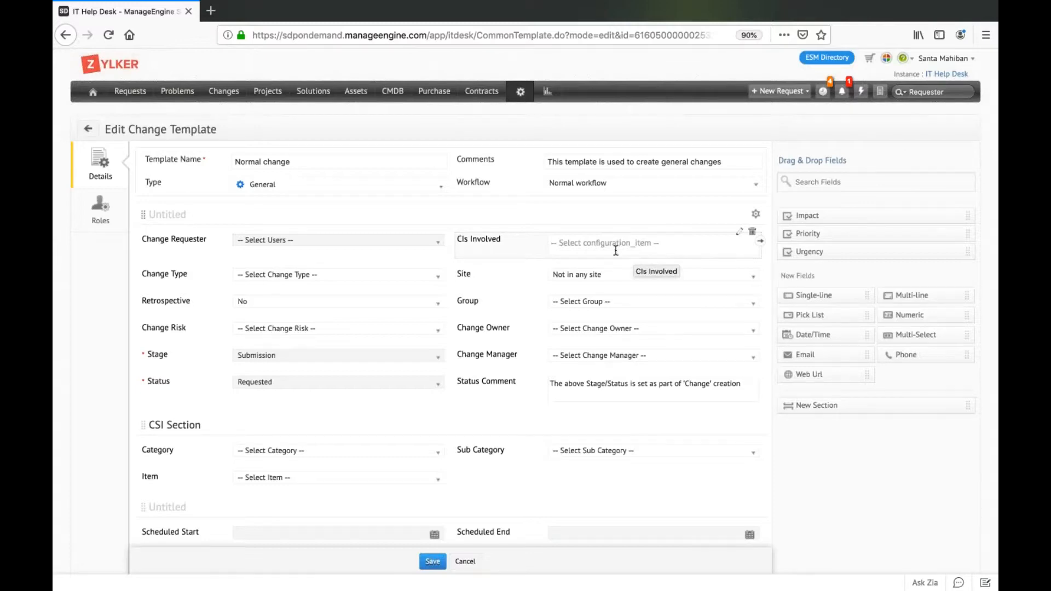
scroll(657, 384, "down", 3)
scroll(762, 328, "down", 5)
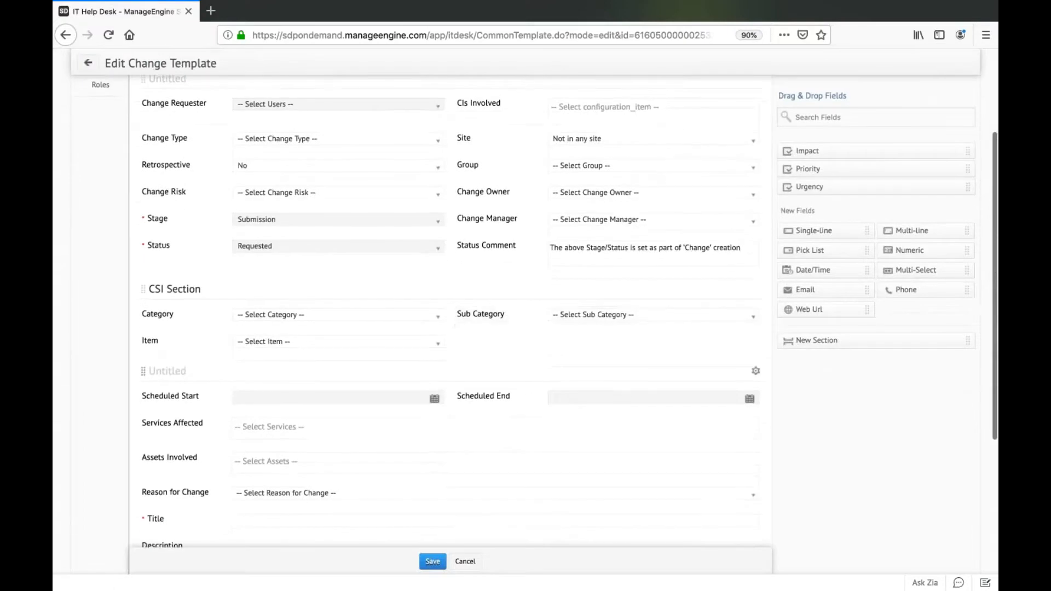
scroll(761, 329, "up", 6)
scroll(761, 328, "up", 3)
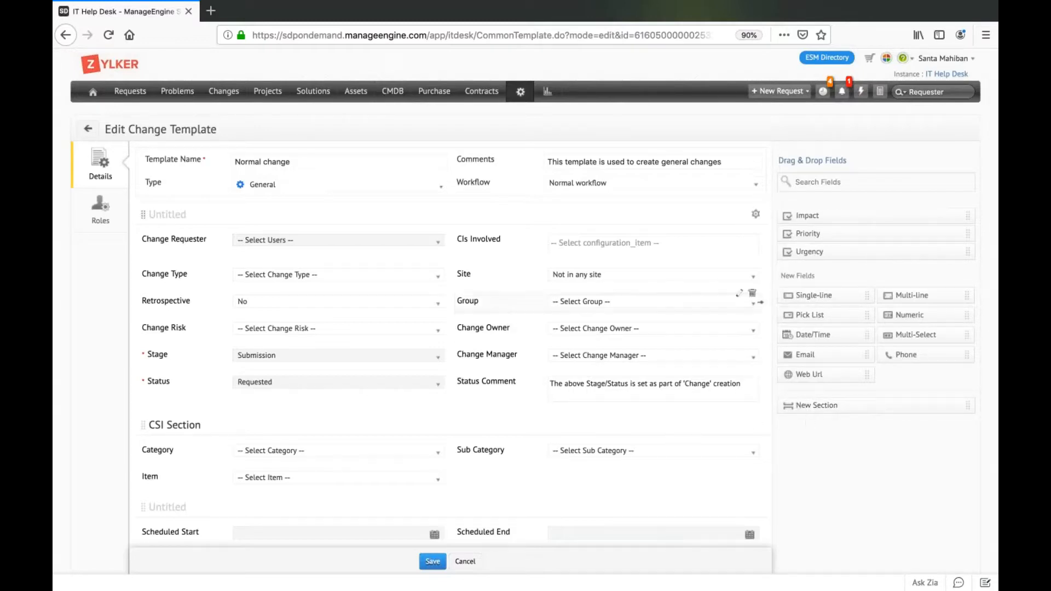
View the roles defined in the Normal change template and save the template.
left_click(104, 216)
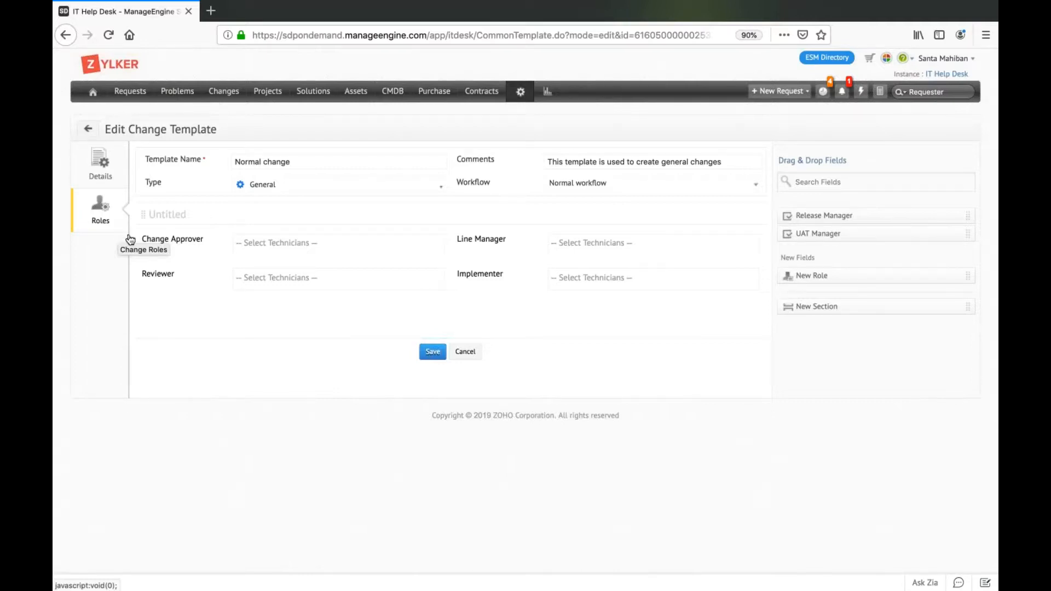
left_click(432, 352)
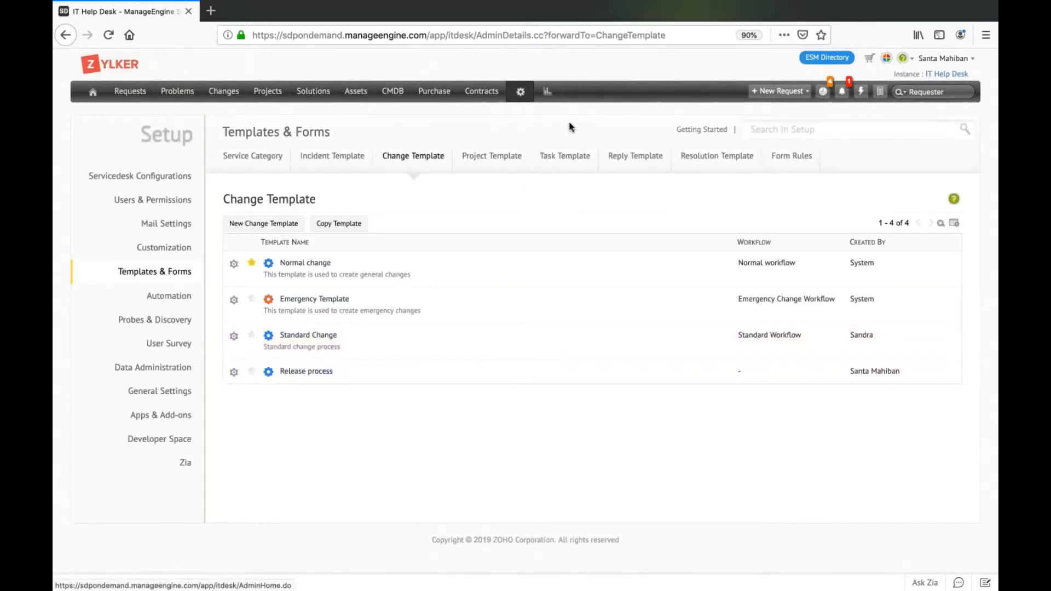
Open the Normal workflow in the change workflow editor and examine its flow from the Submission stage to the End node.
left_click(519, 93)
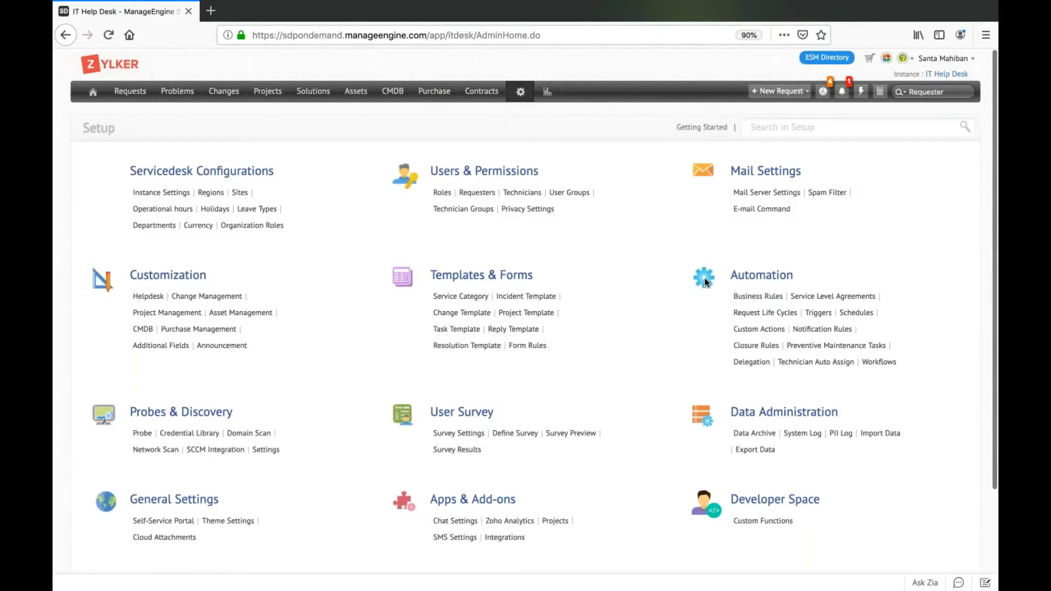
left_click(875, 364)
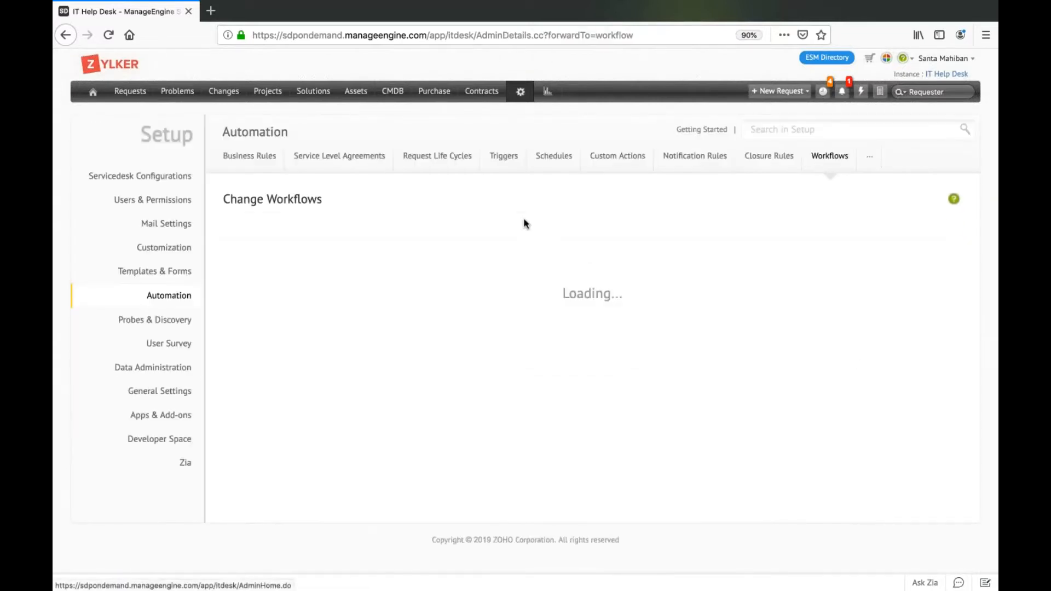
left_click(323, 267)
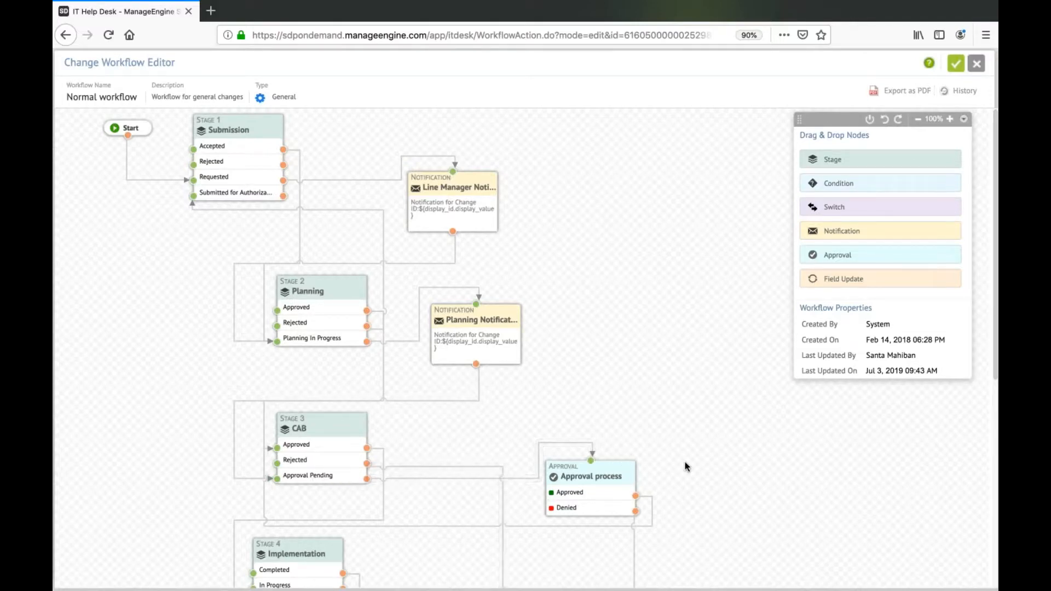
left_click_drag(685, 452, 628, 427)
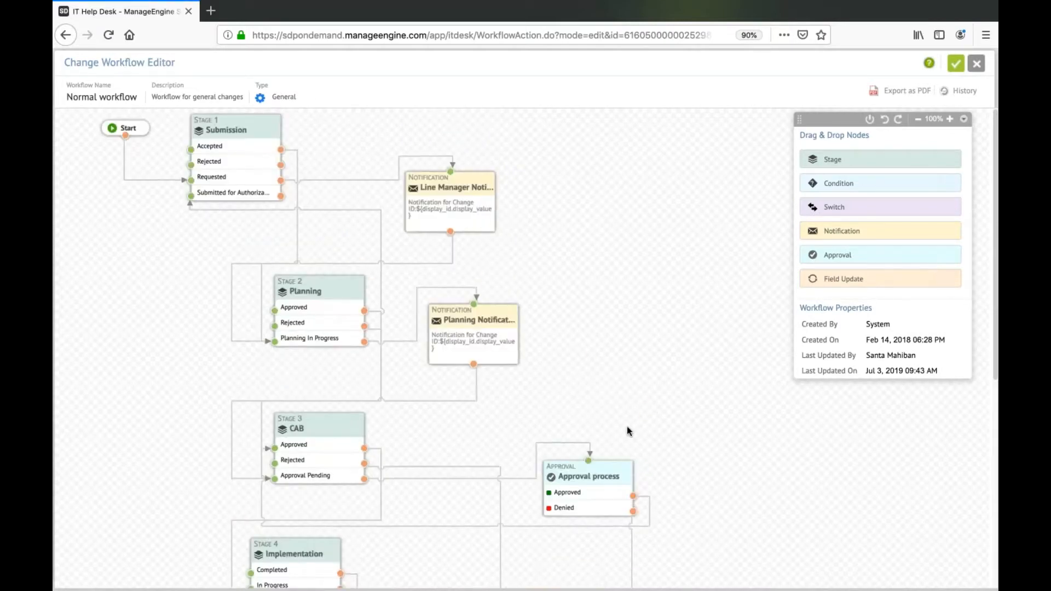
scroll(630, 426, "down", 5)
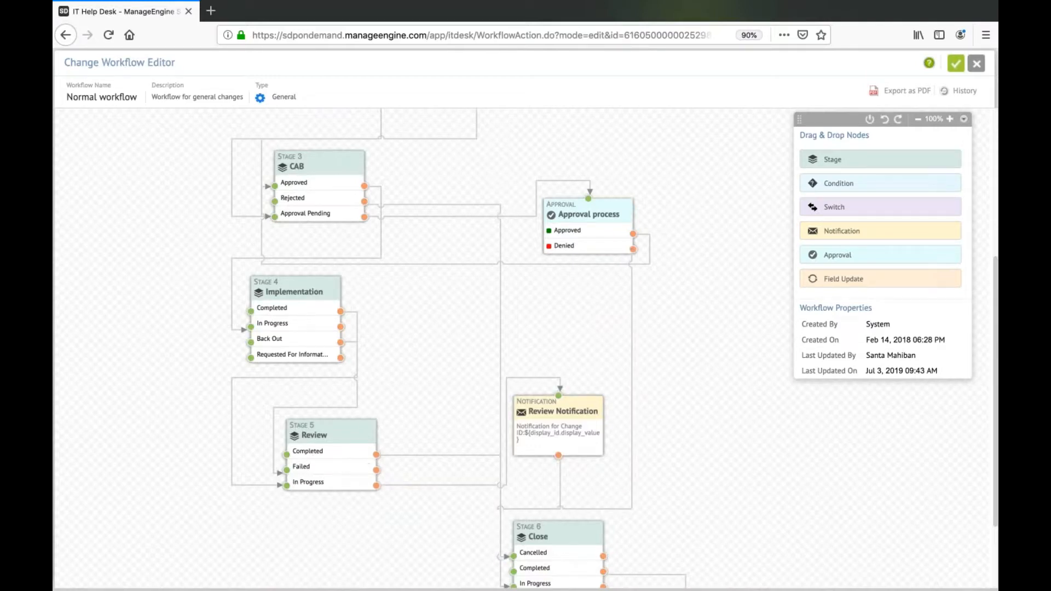
scroll(425, 442, "down", 2)
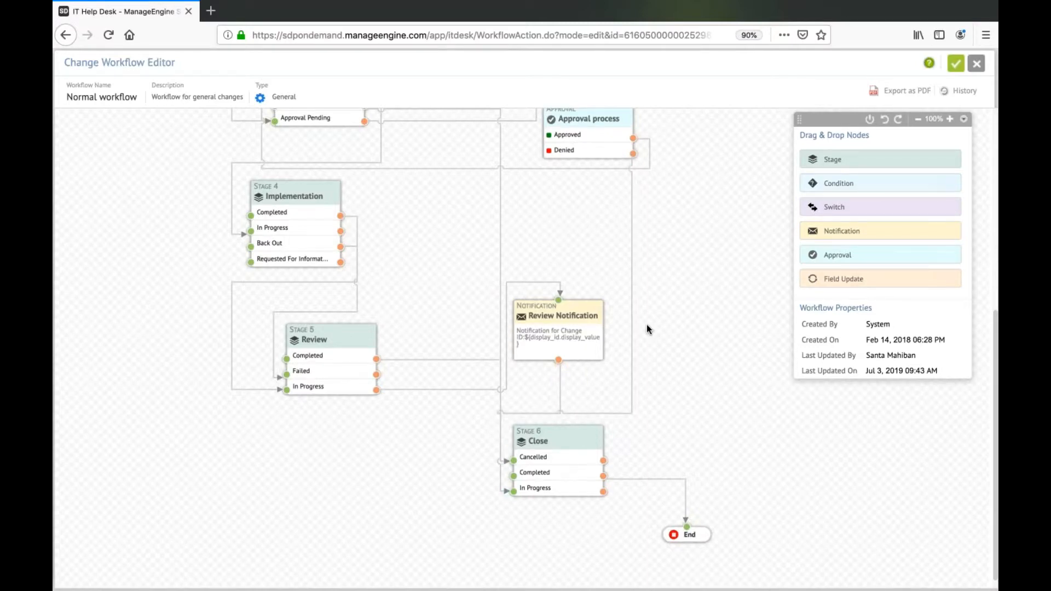
scroll(646, 324, "up", 7)
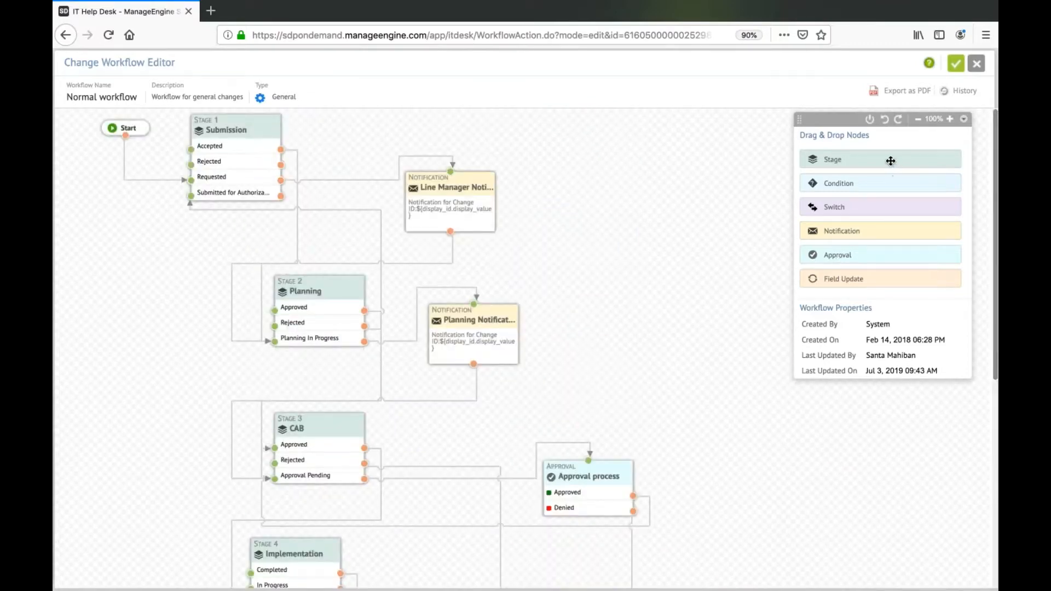
Try to add another stage node, and draft a condition node with the criterion Category is Network before cancelling it.
left_click_drag(891, 159, 671, 177)
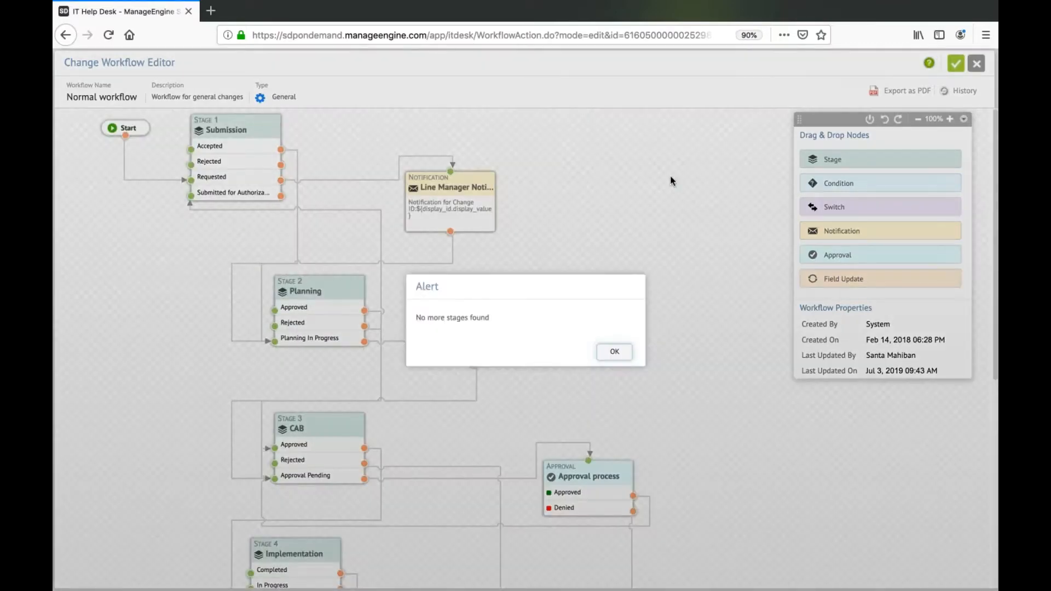
left_click(611, 349)
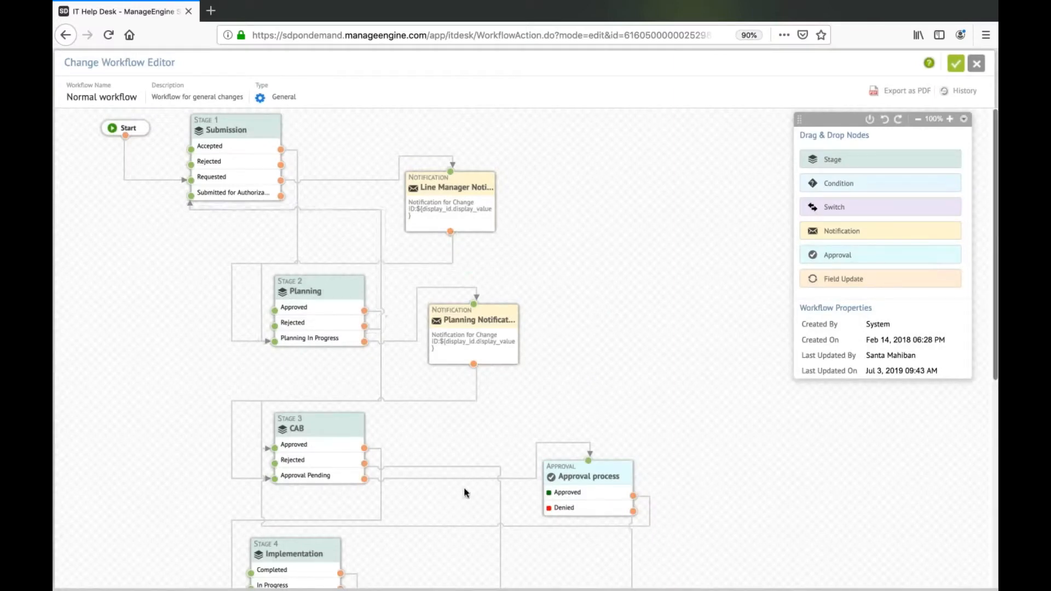
left_click_drag(817, 183, 646, 191)
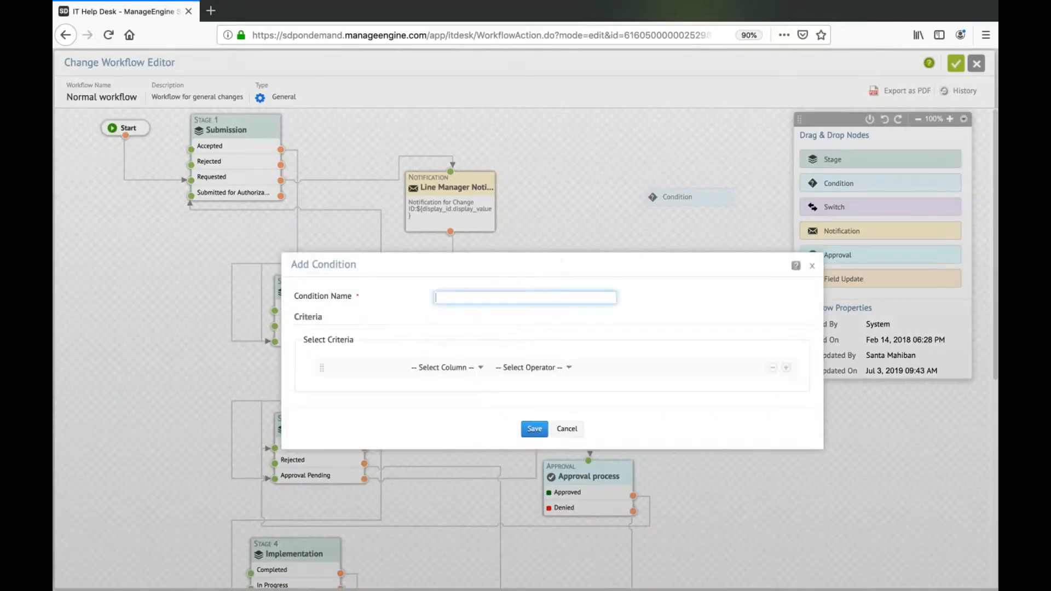
left_click(470, 373)
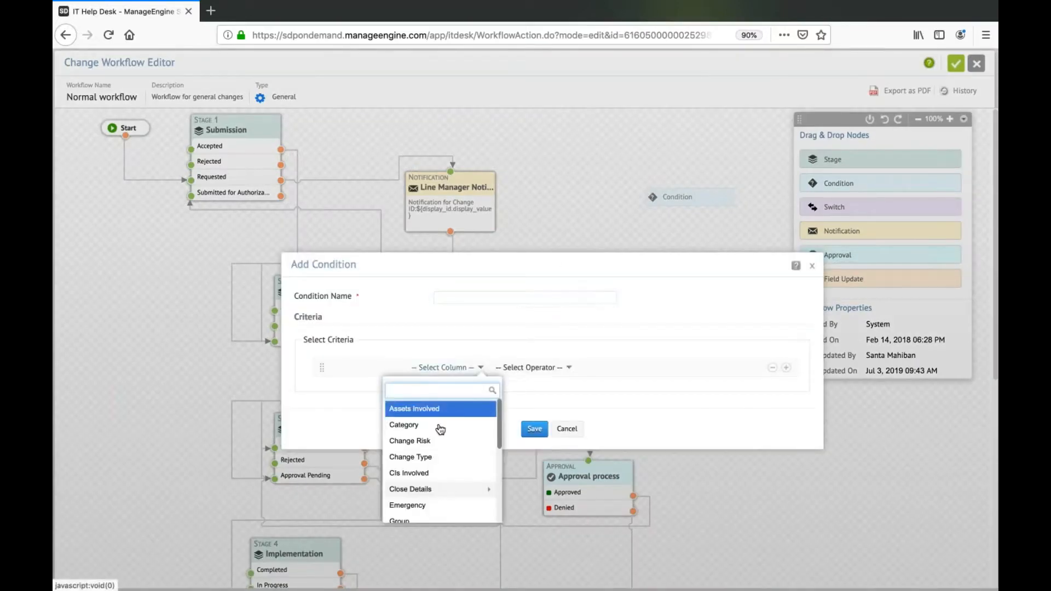
left_click(439, 426)
left_click(532, 405)
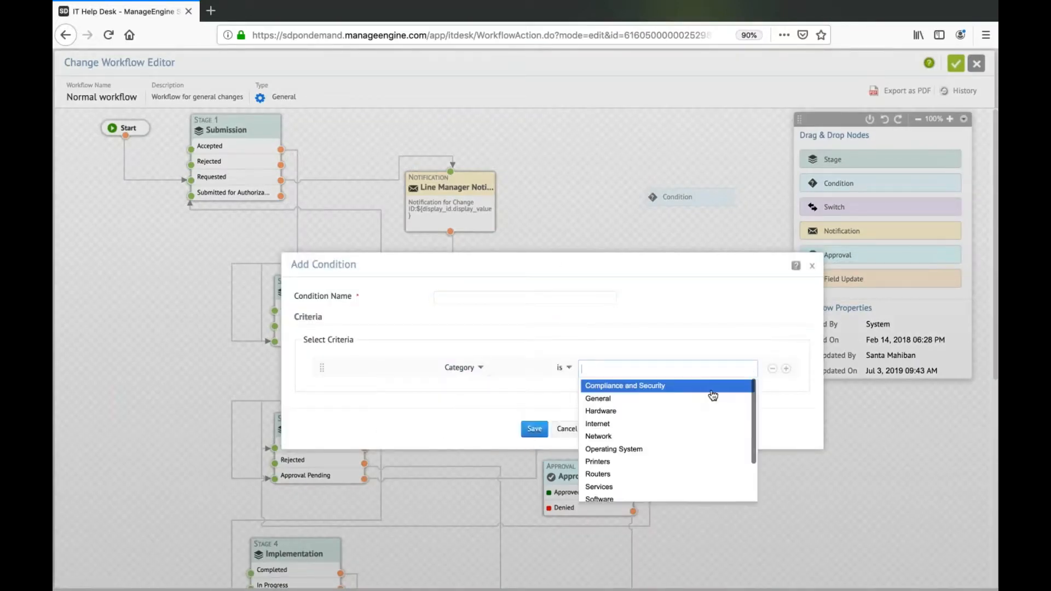
left_click(656, 438)
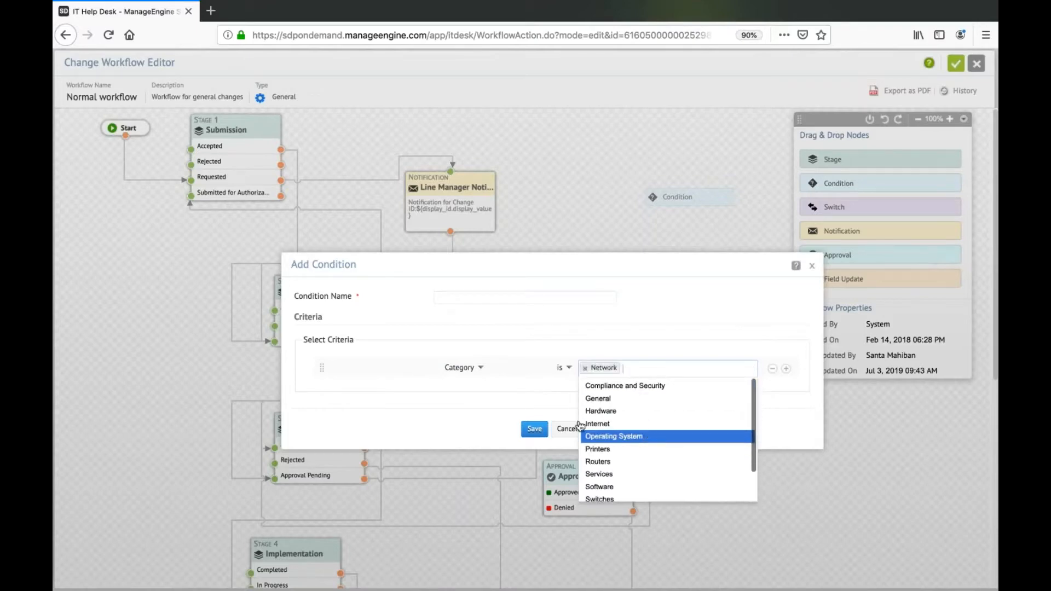
left_click(510, 409)
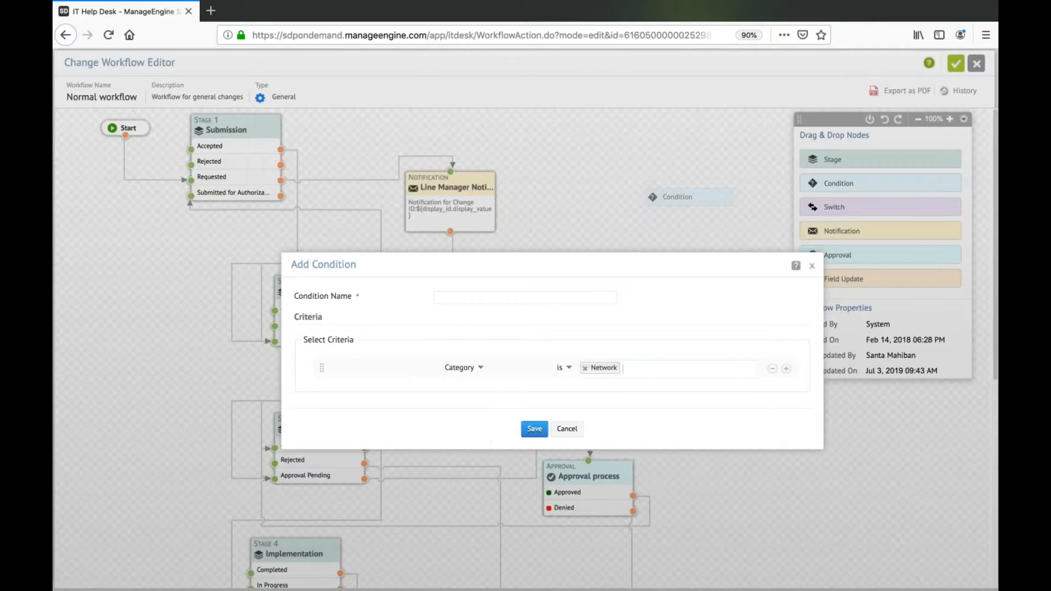
left_click(568, 429)
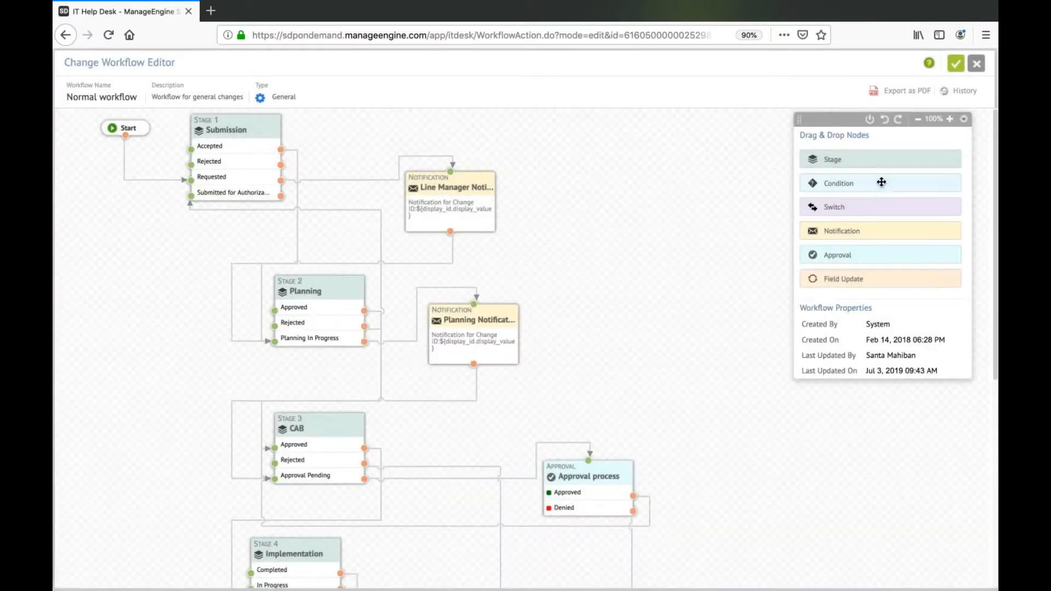
Start adding a Switch node to the workflow, view its selectable fields, and discard it.
left_click_drag(871, 210, 652, 219)
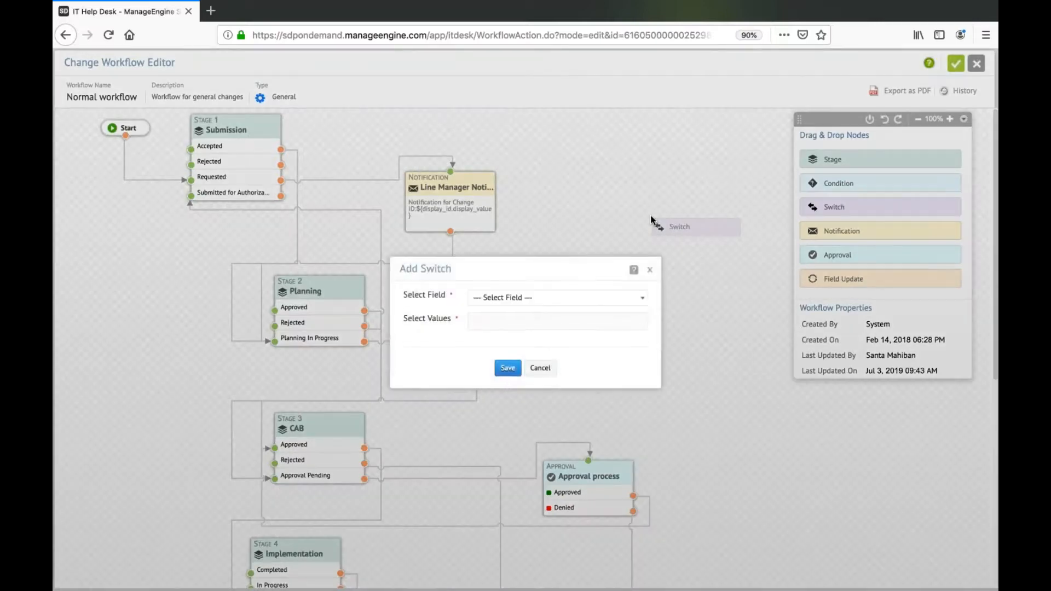
left_click(500, 298)
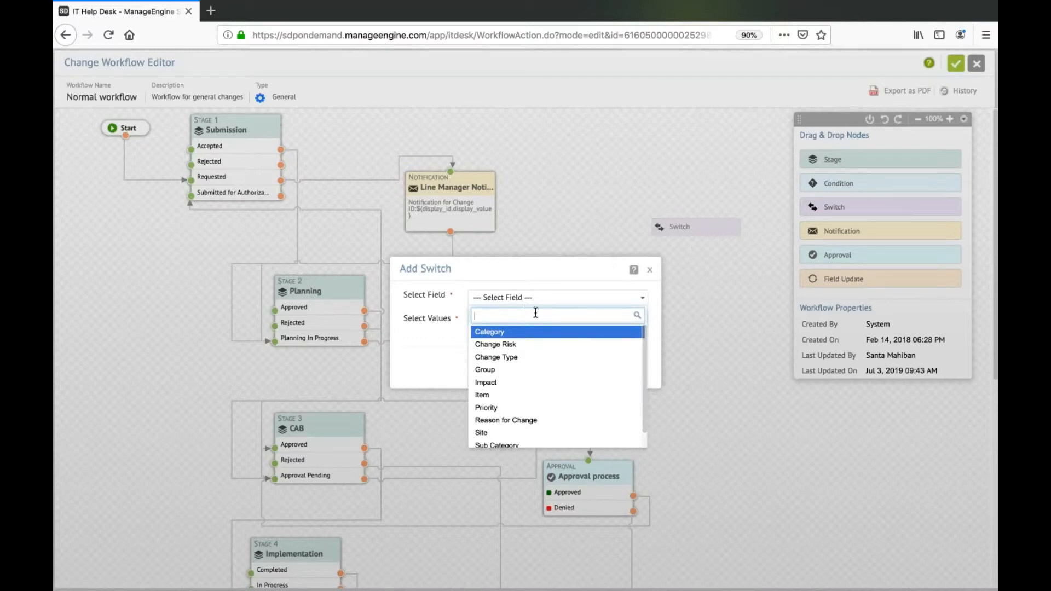
left_click(652, 269)
left_click(652, 269)
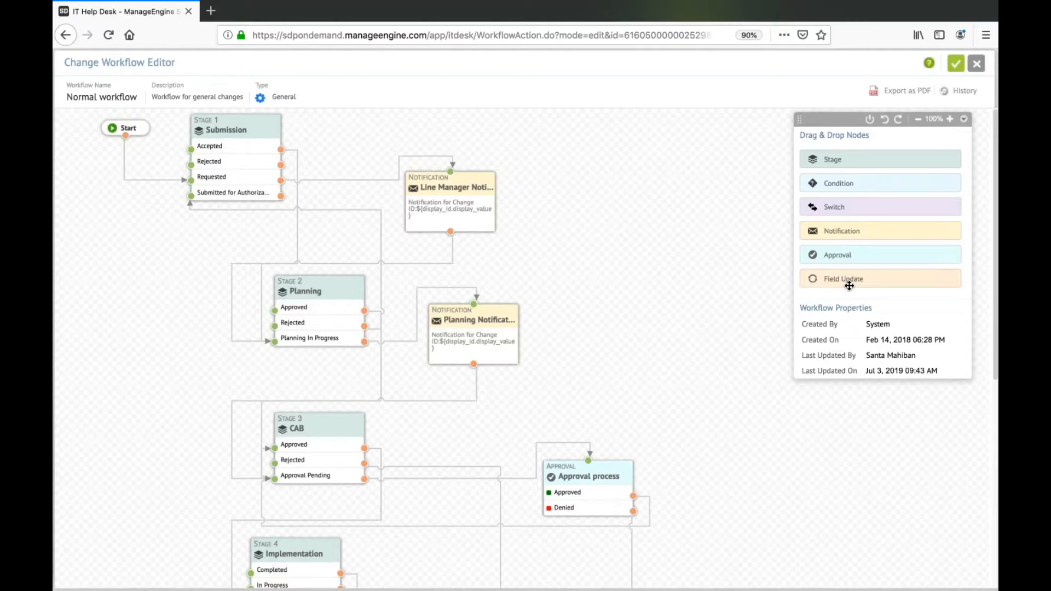
Preview the Critical field update for a Field Update node, discard it, and leave the workflow editor without saving.
left_click_drag(849, 285, 687, 265)
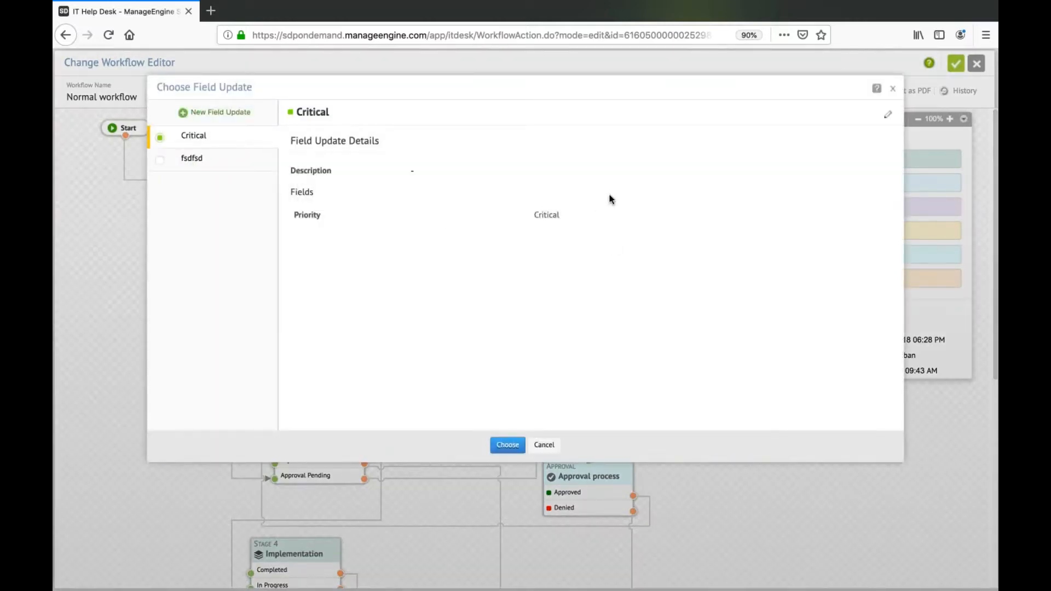
left_click(893, 89)
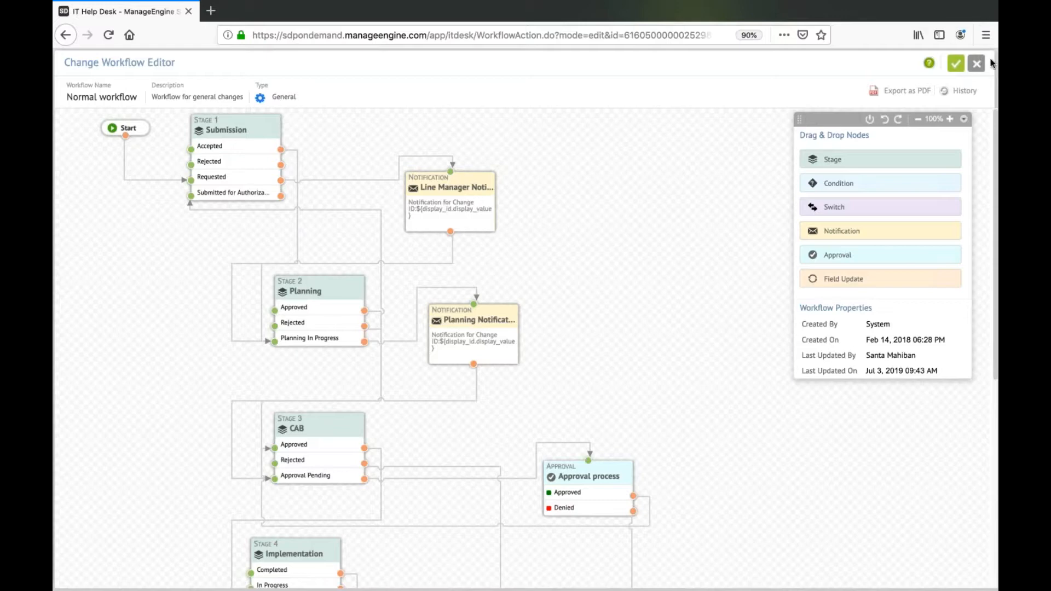
left_click(976, 64)
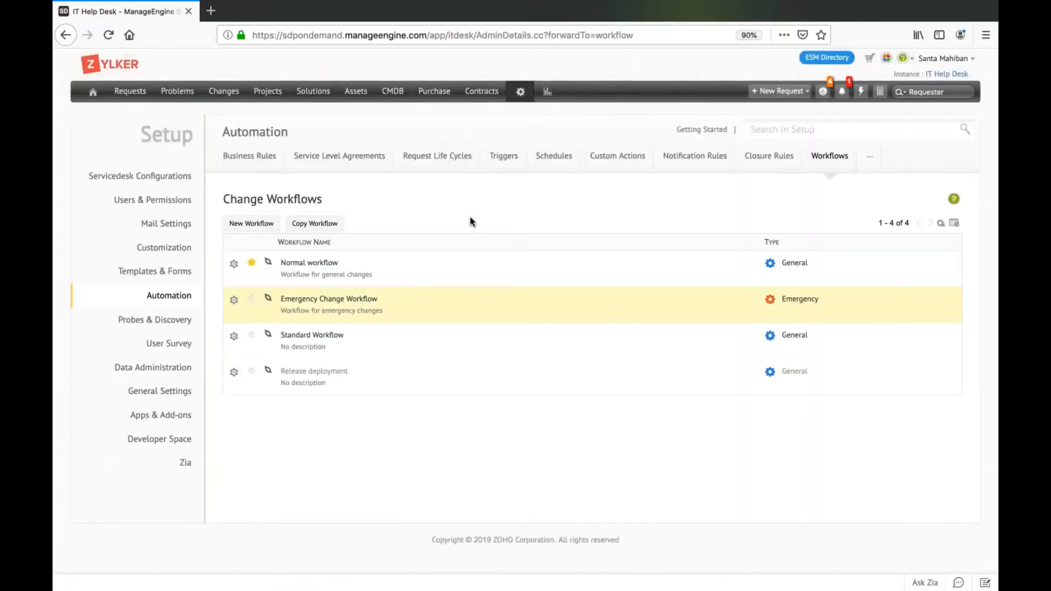
Review the list of change templates and their assigned workflows again, and return to the Setup page.
left_click(523, 94)
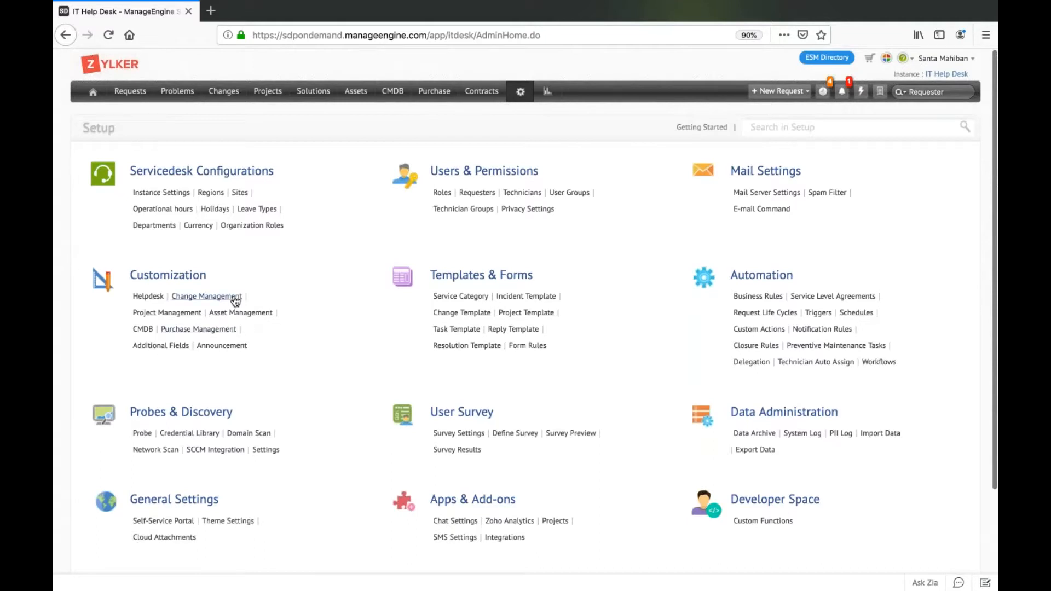
left_click(462, 313)
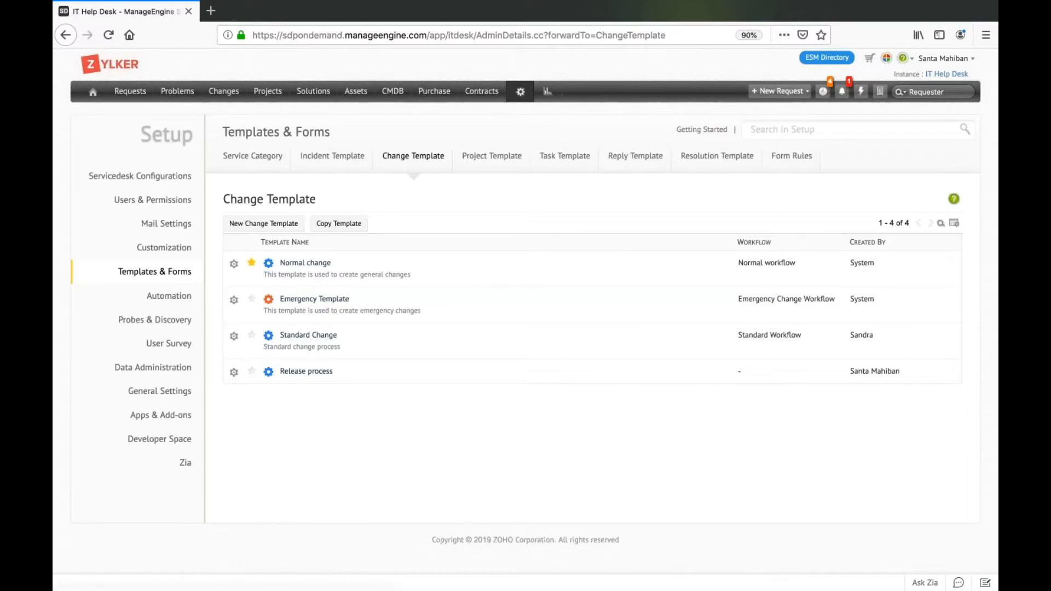
left_click(520, 92)
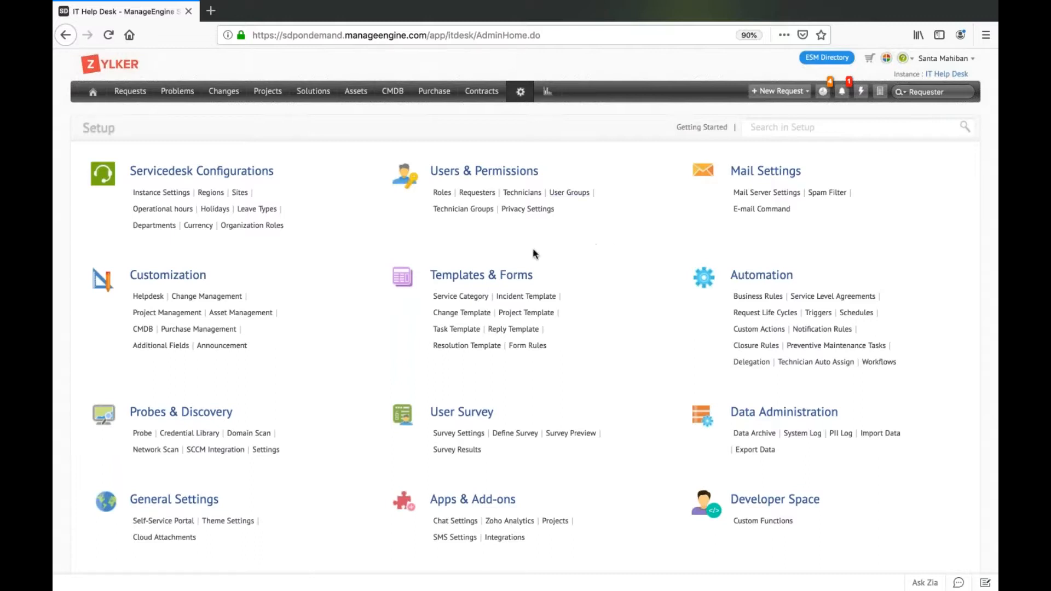
Search Setup for roles.
left_click(753, 135)
type("roles")
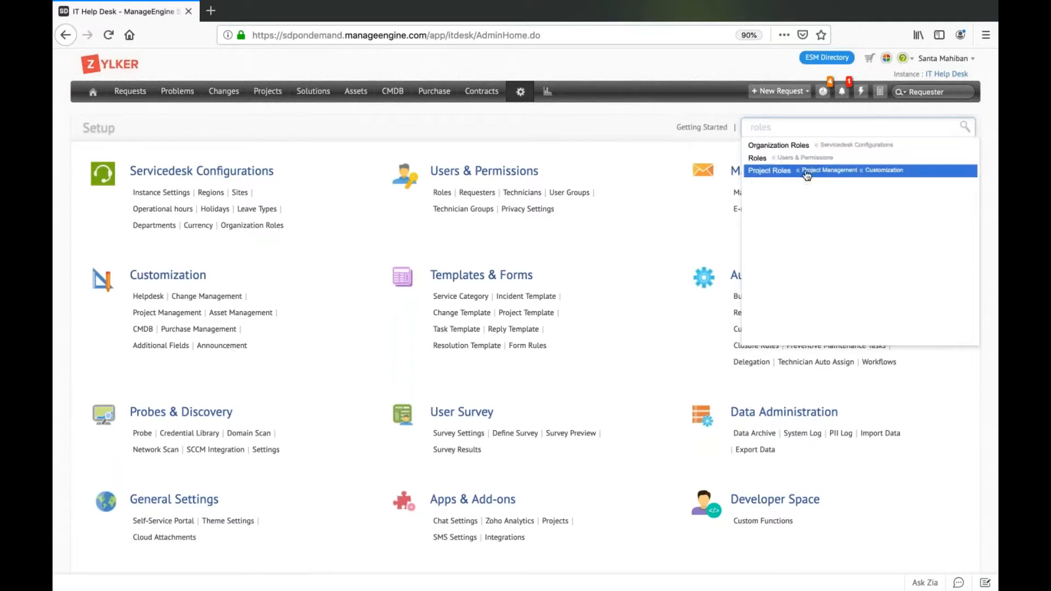
Open the list of change roles in the Change Management customization settings.
left_click(216, 299)
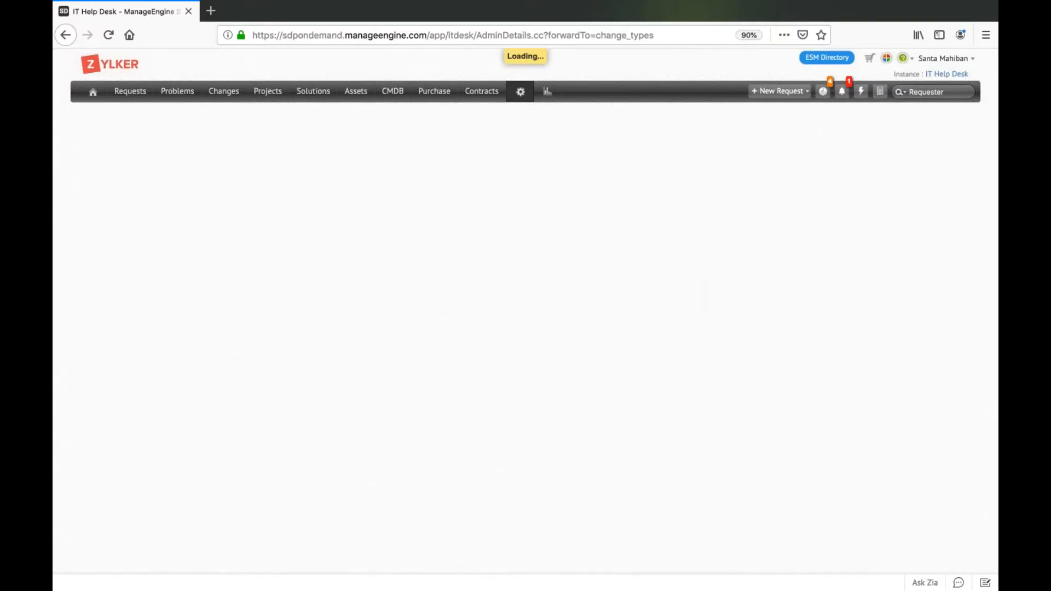
left_click(619, 200)
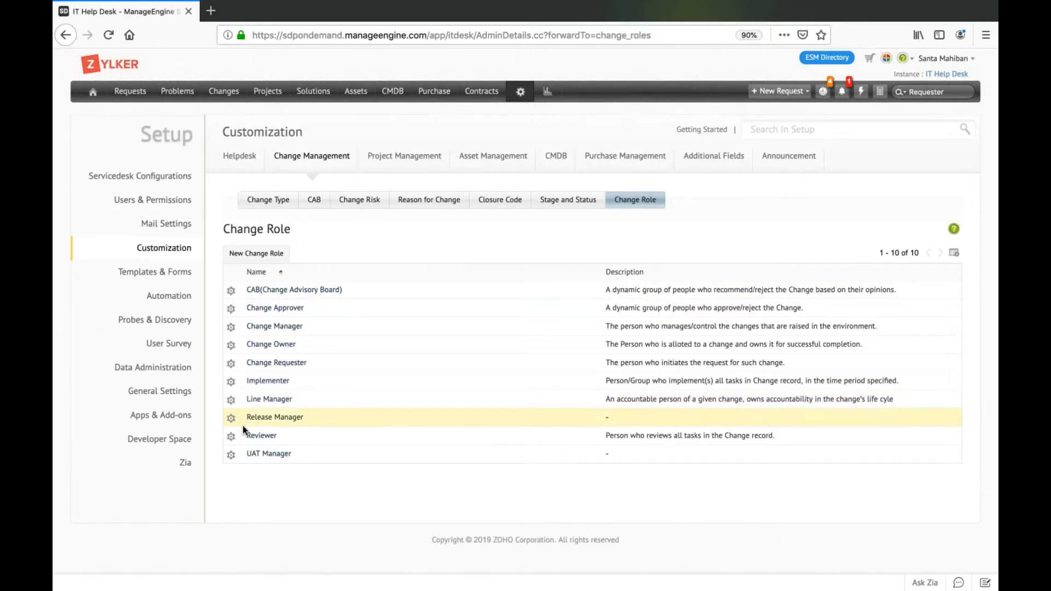
Start a new change role, allow editing in the Submission, Planning and CAB stages, and discard the role.
left_click(263, 254)
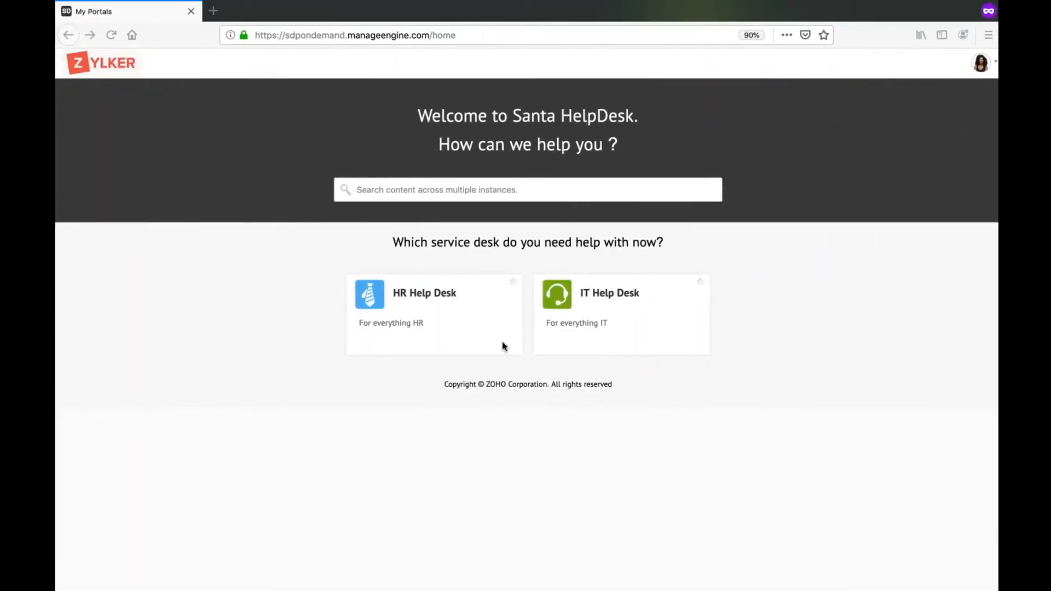
left_click(631, 294)
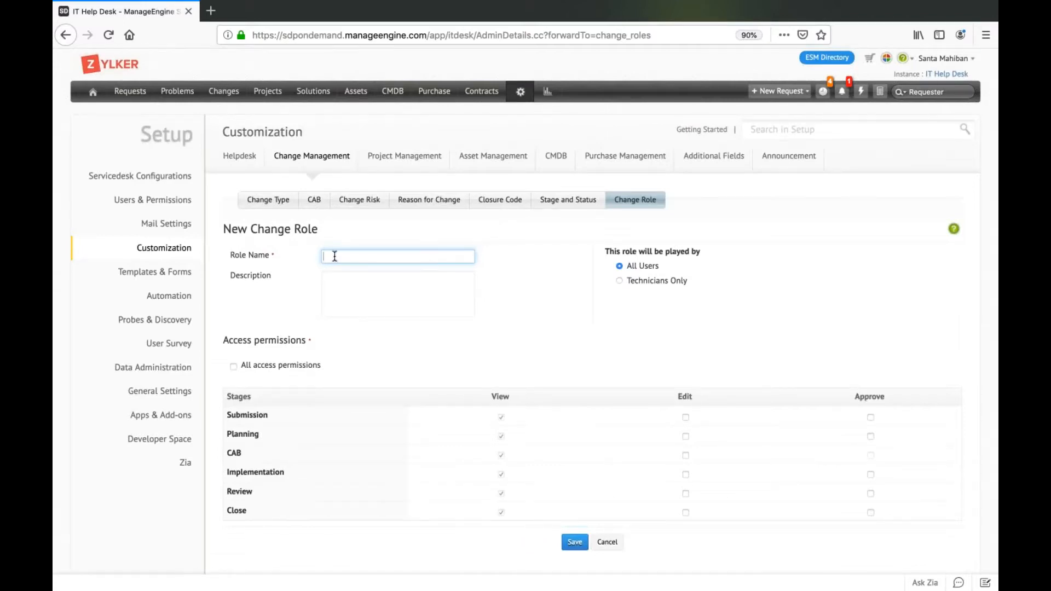
left_click(686, 417)
left_click(687, 438)
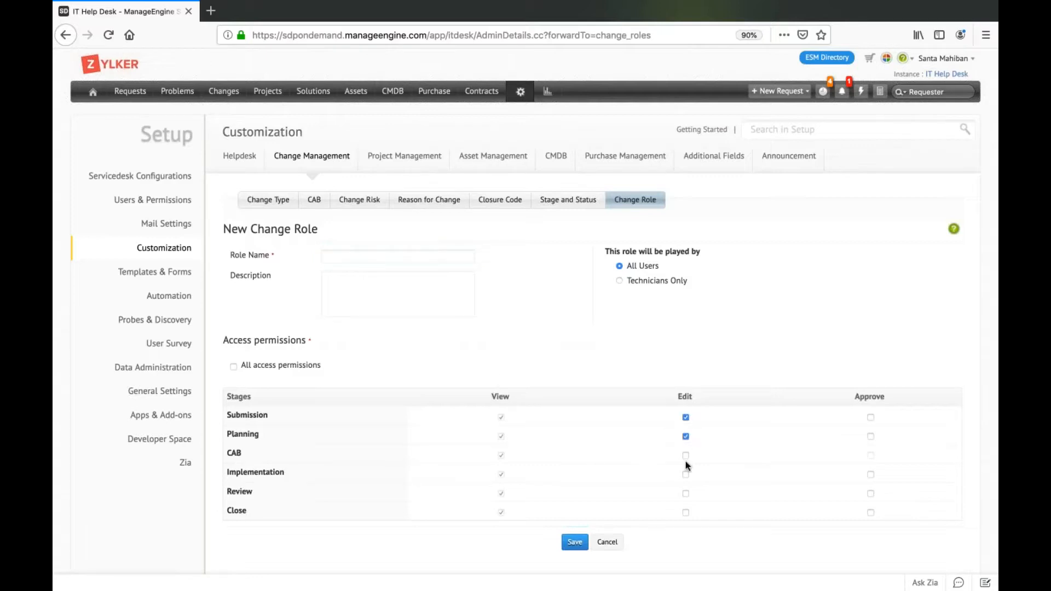
left_click(687, 456)
left_click(606, 541)
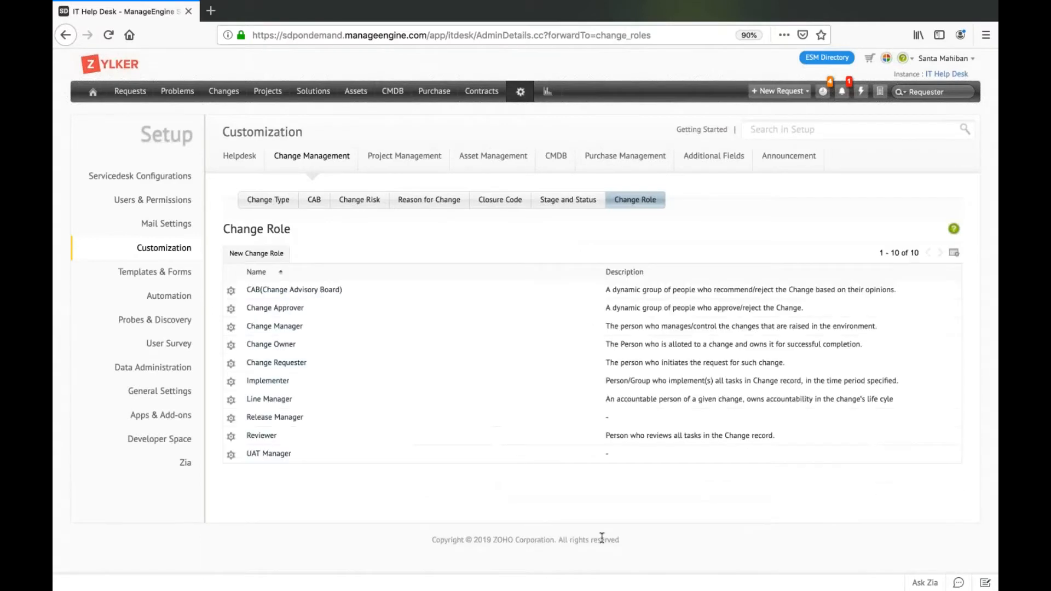
Edit the Change Approver role so that it can be played by All Users, and save it.
left_click(231, 309)
left_click(249, 332)
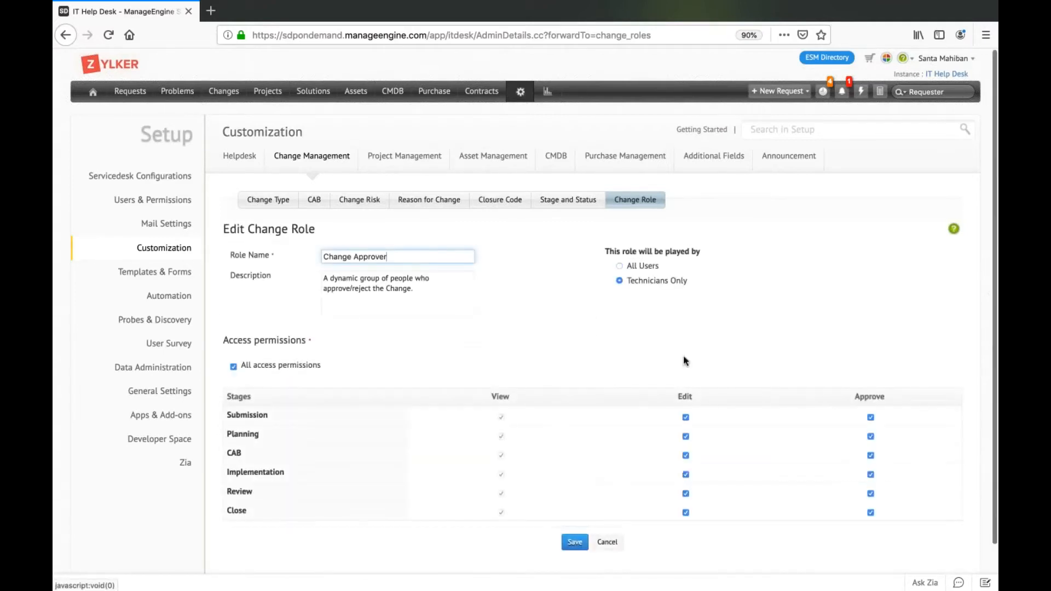
left_click(651, 270)
scroll(572, 384, "down", 2)
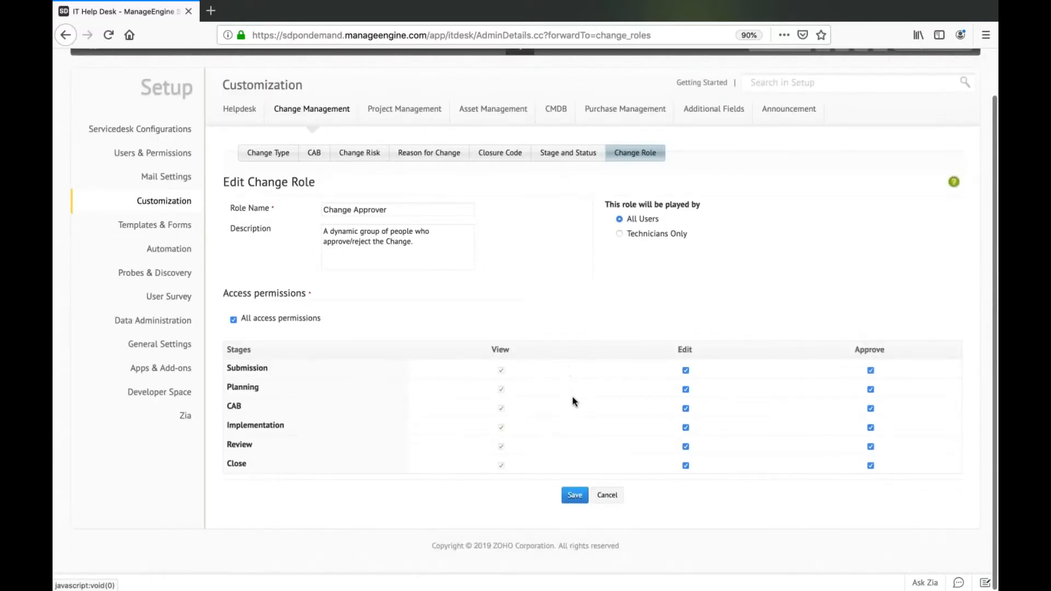
left_click(577, 502)
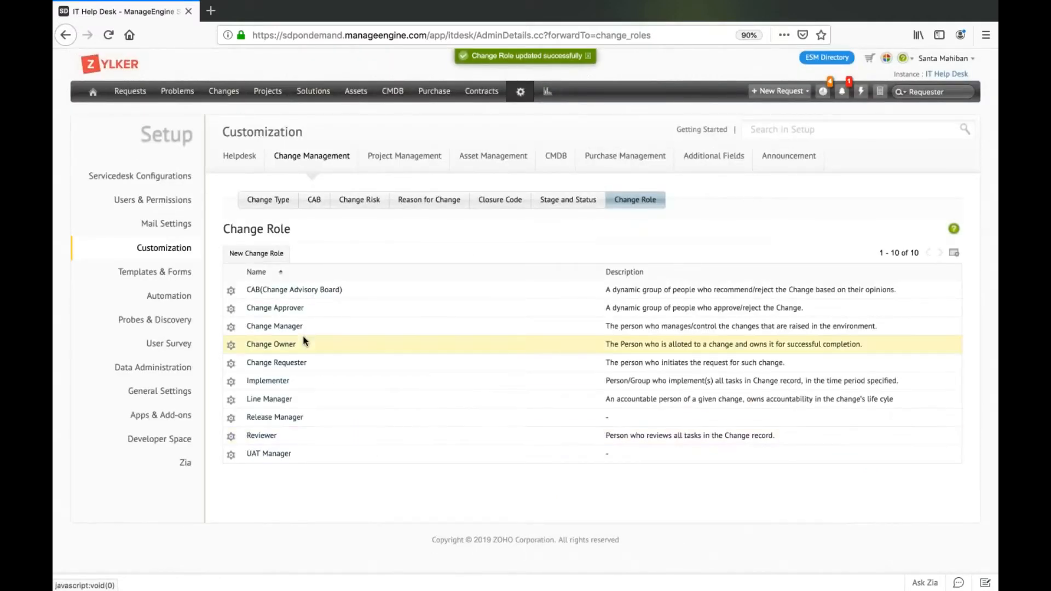
Review the Change Manager role's access permissions and the Standard change type's pre-approval setting without saving anything.
left_click(231, 329)
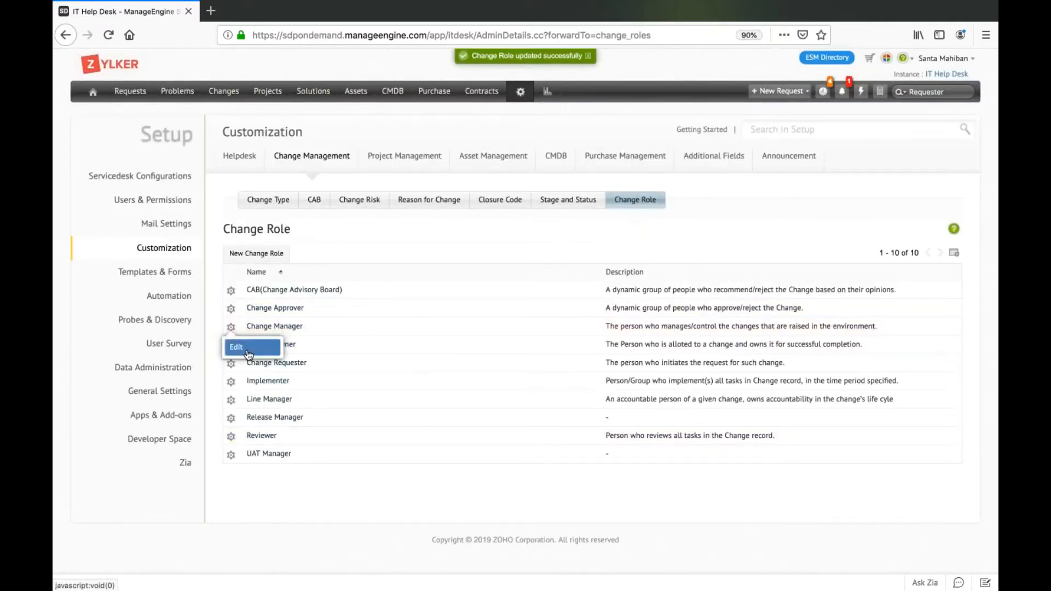
left_click(249, 350)
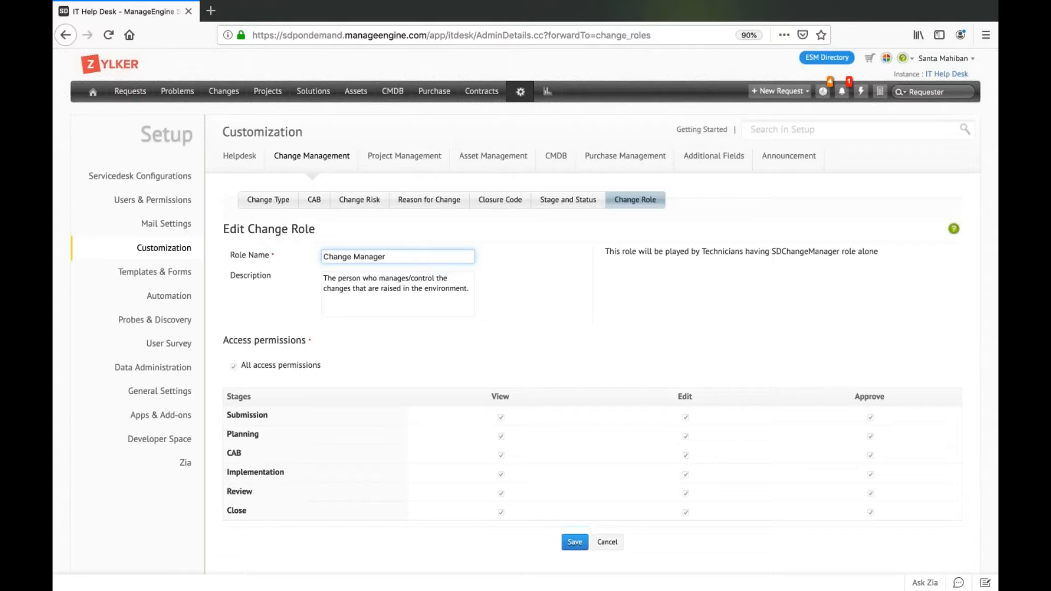
left_click(279, 200)
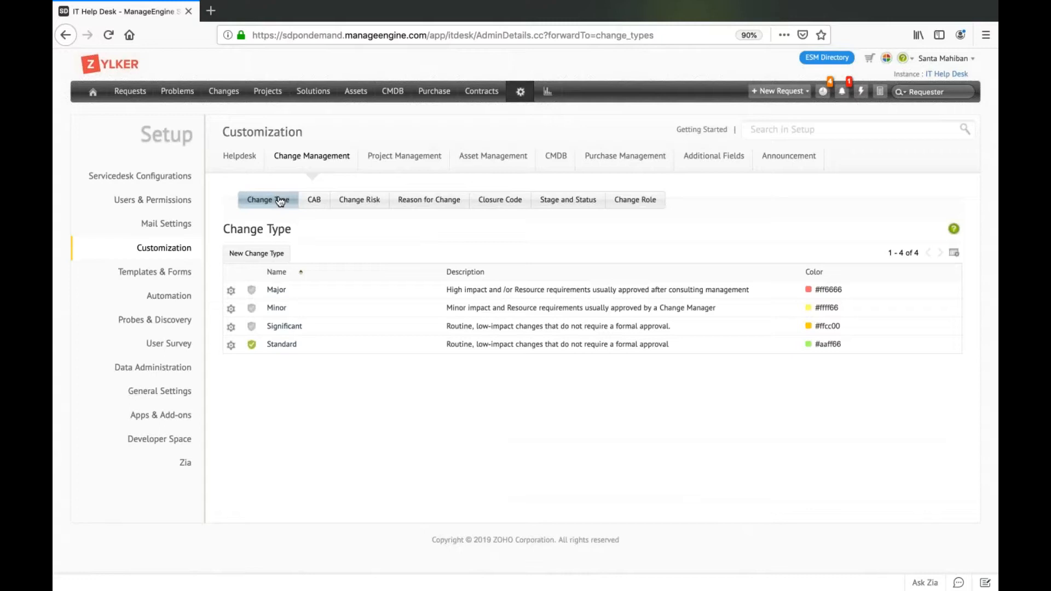
left_click(281, 201)
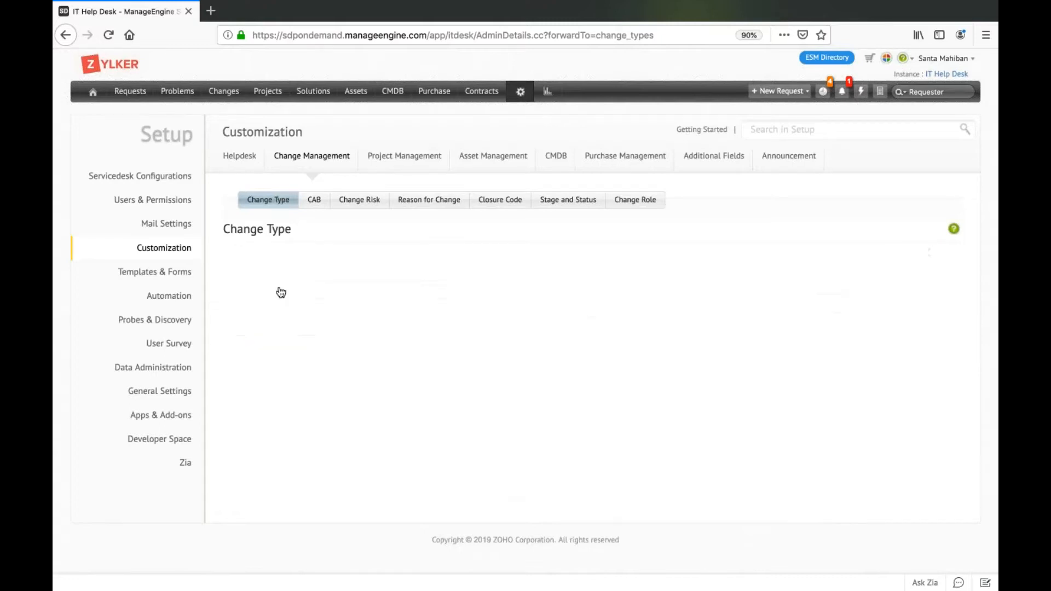
left_click(272, 345)
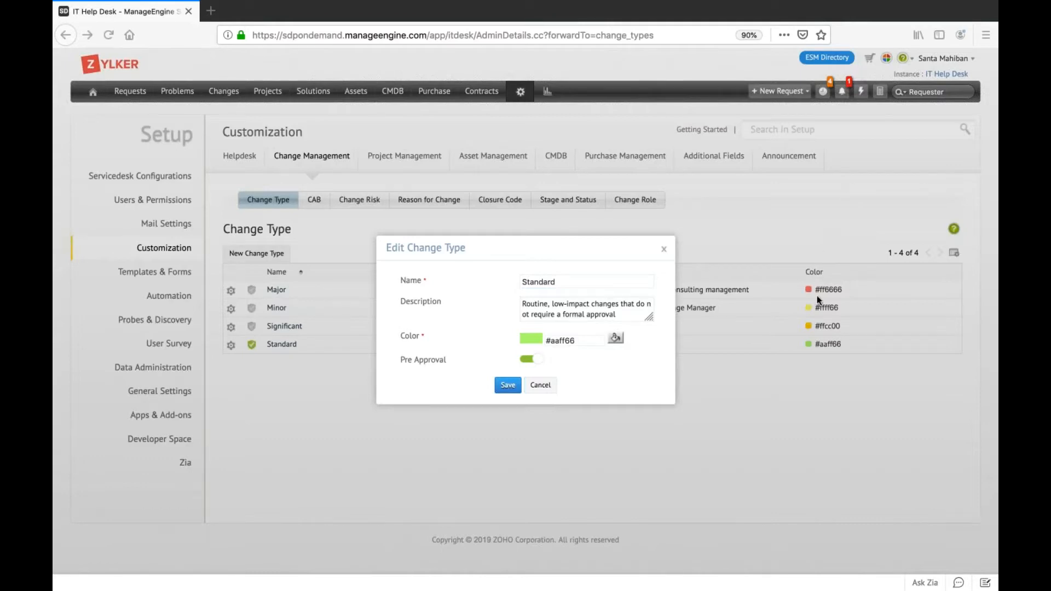
left_click(538, 385)
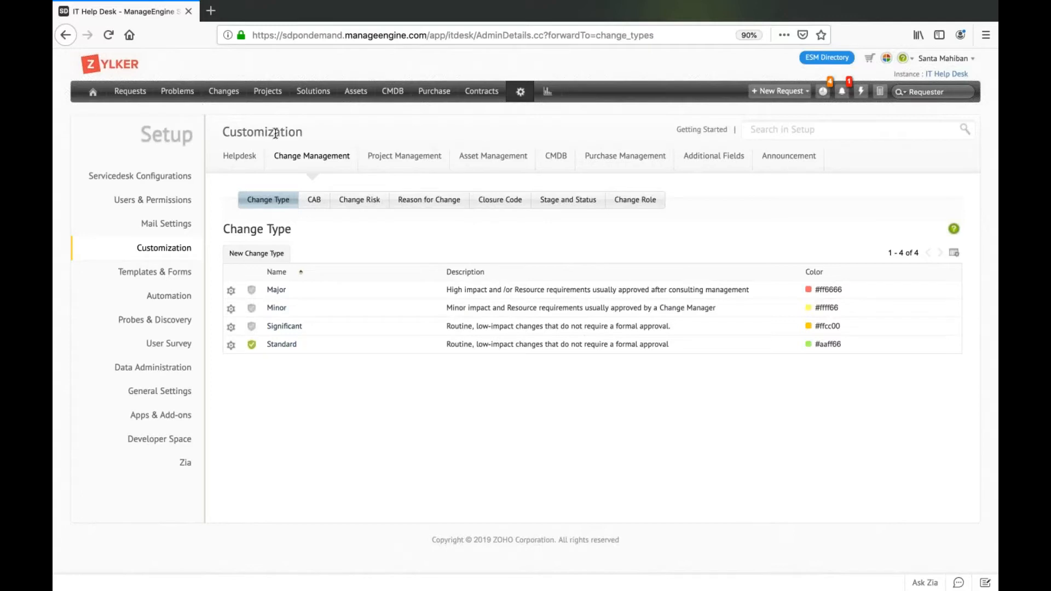
Open the list of changes in a new browser tab and open the change "Migrating on-premise services to the cloud".
right_click(229, 101)
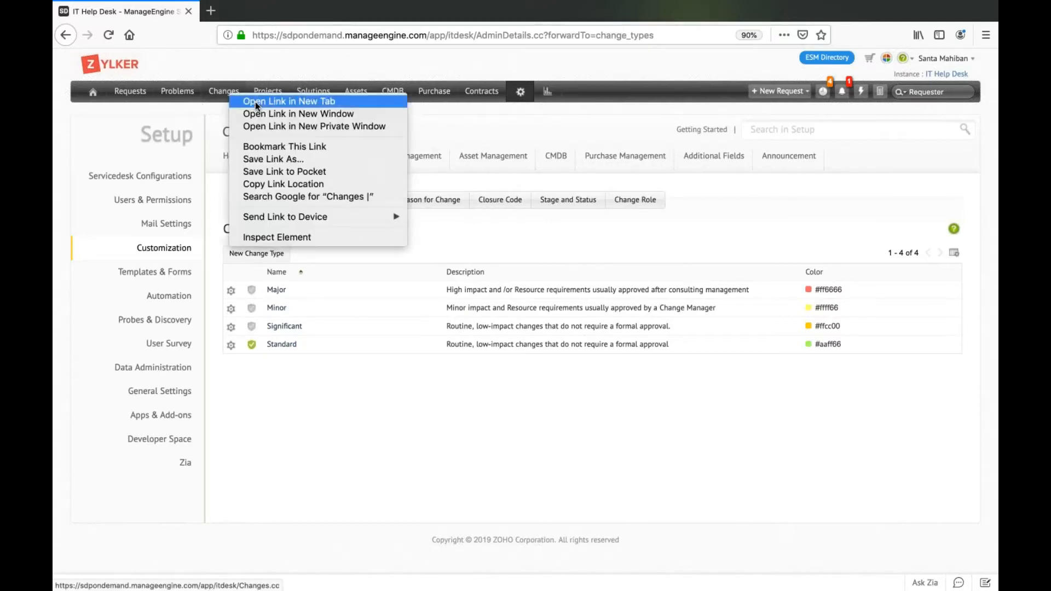
left_click(255, 102)
left_click(256, 11)
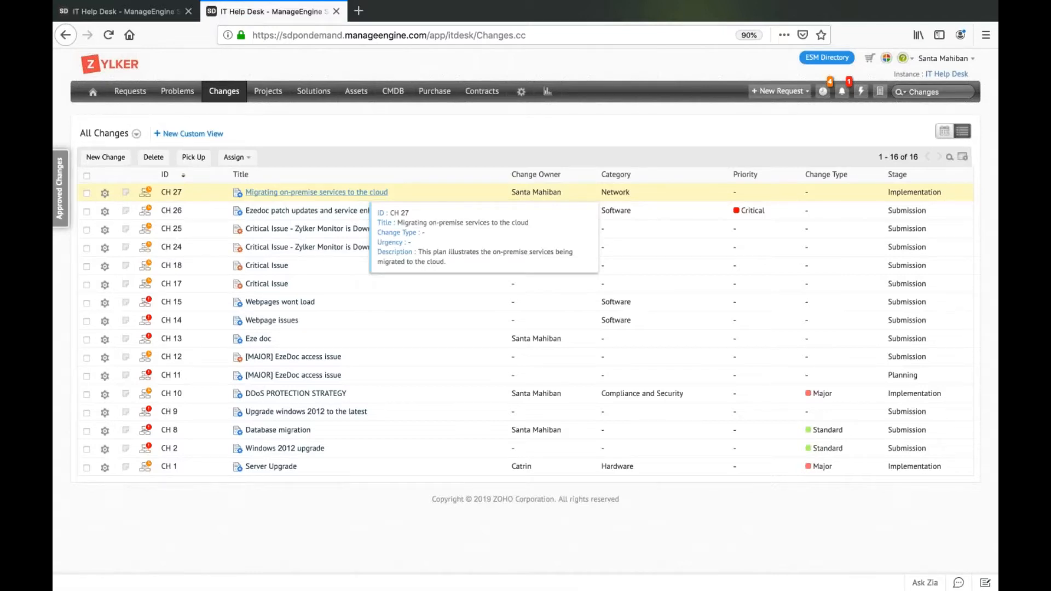
left_click(362, 193)
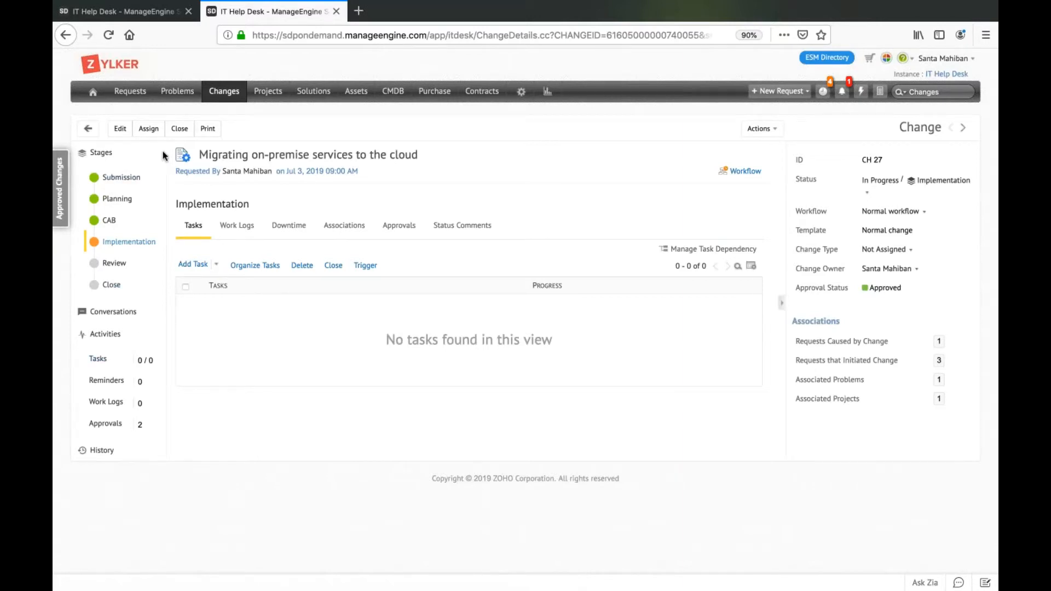
Review the change's Submission details and the Implementation stage's tasks and associated projects.
left_click(129, 177)
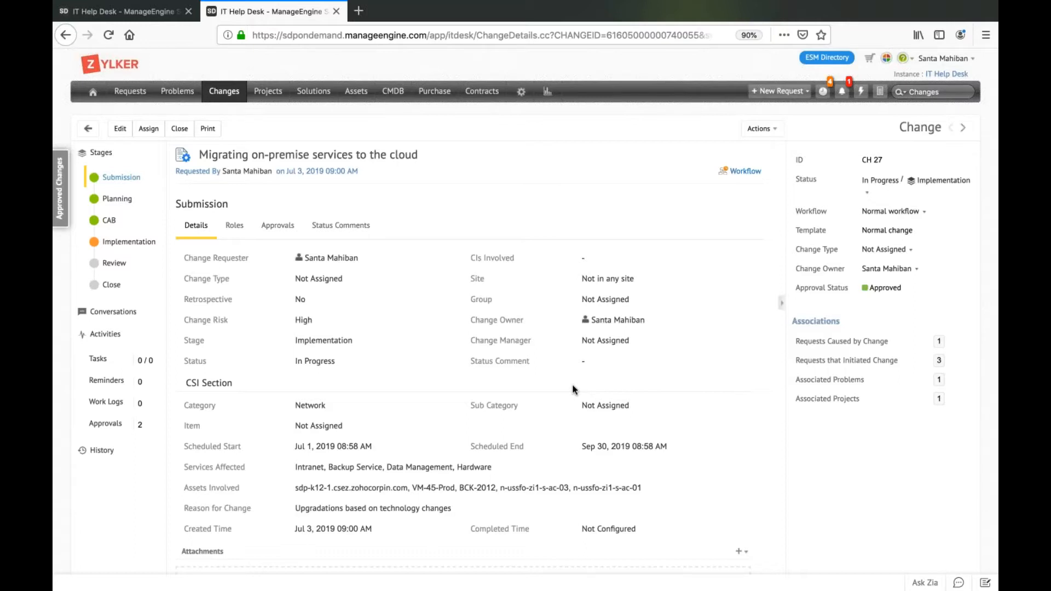
left_click(129, 243)
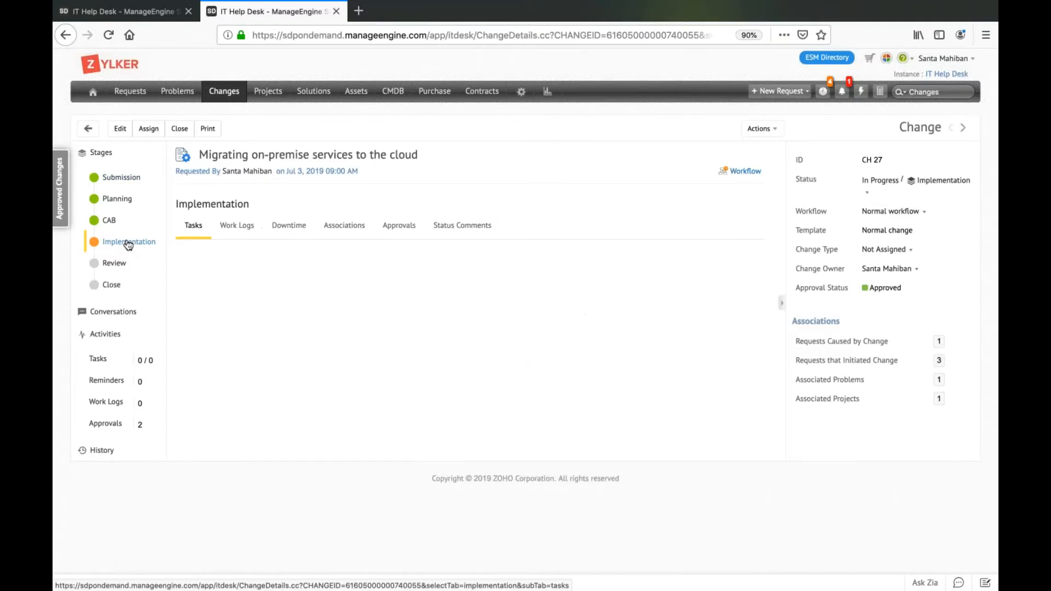
left_click(353, 223)
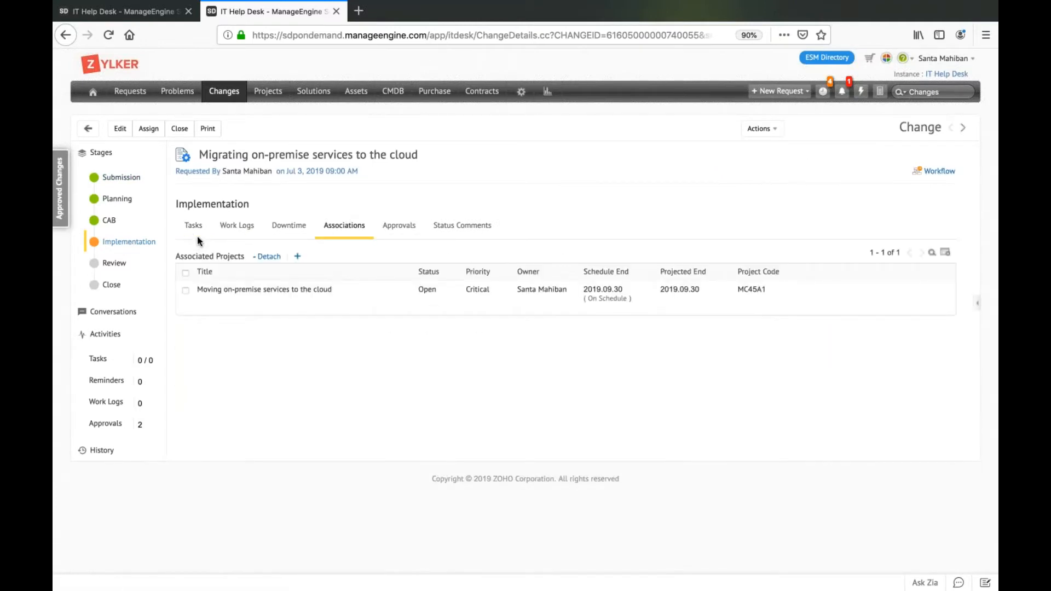
left_click(202, 235)
left_click(345, 225)
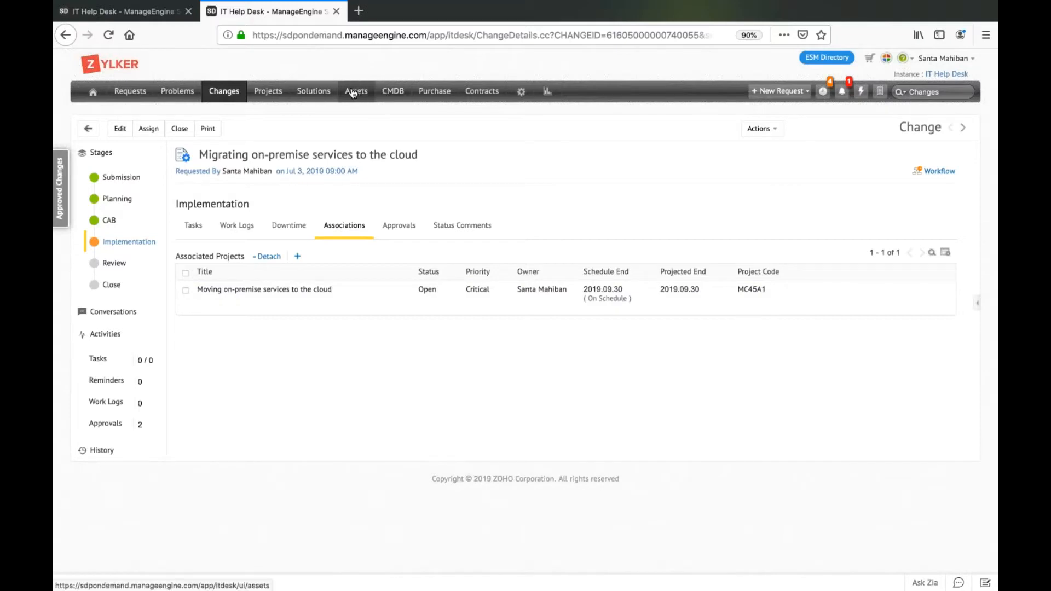
Open the project list in a new browser tab and open the project "Moving on-premise services to the cloud".
right_click(268, 92)
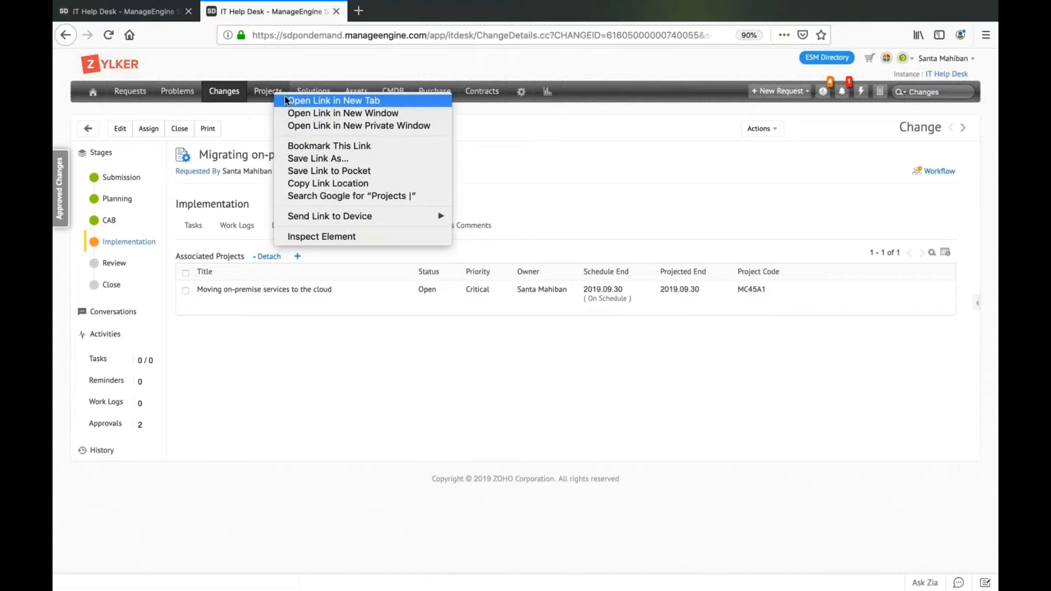
left_click(286, 101)
left_click(402, 21)
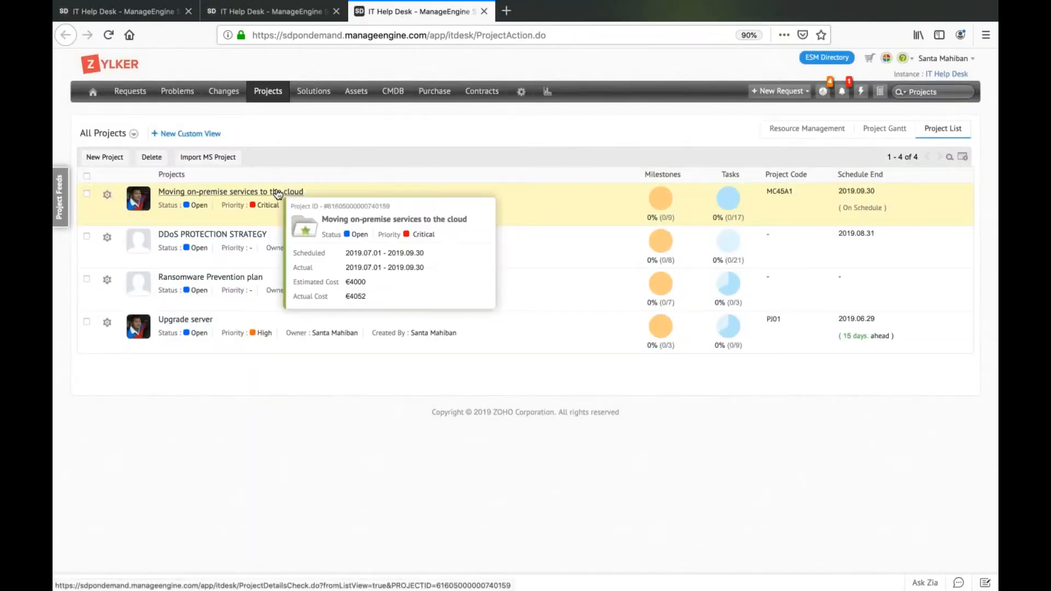
left_click(278, 192)
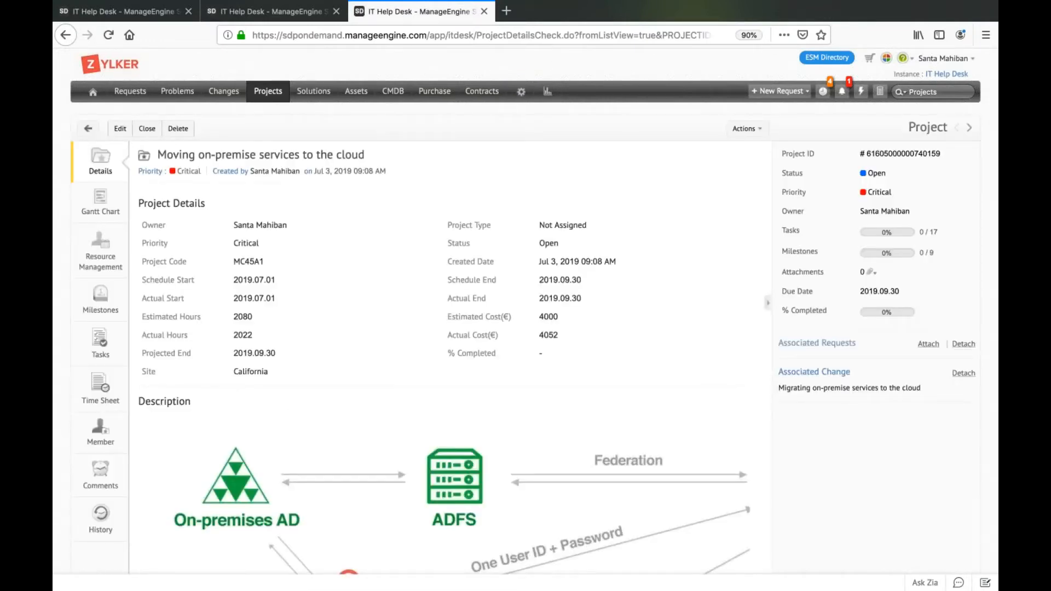
Return to the change, view the projects that can be attached to its Implementation stage, and close the selection without associating any.
left_click(255, 17)
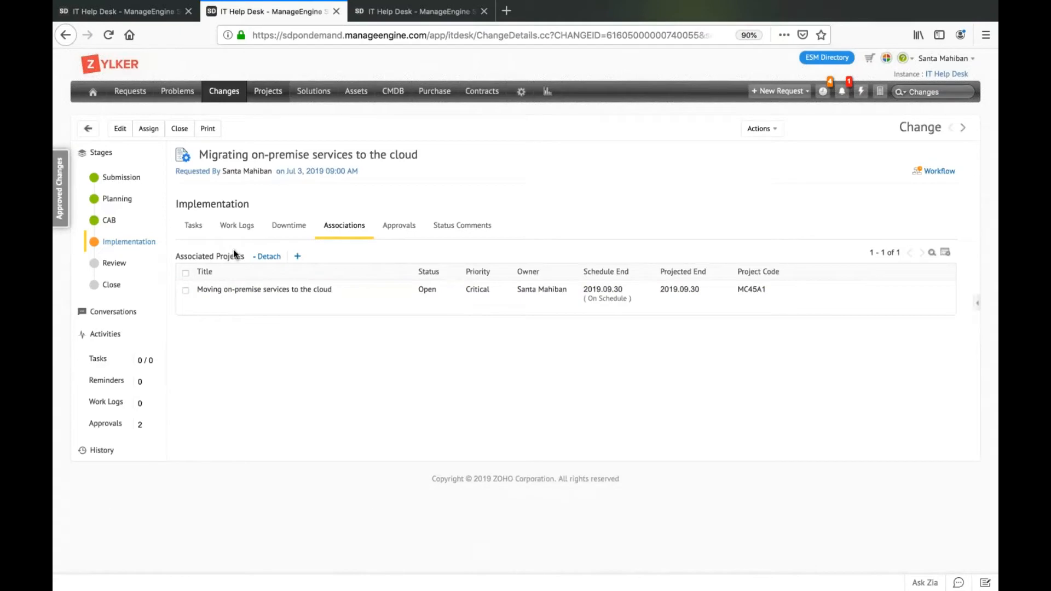
left_click(299, 256)
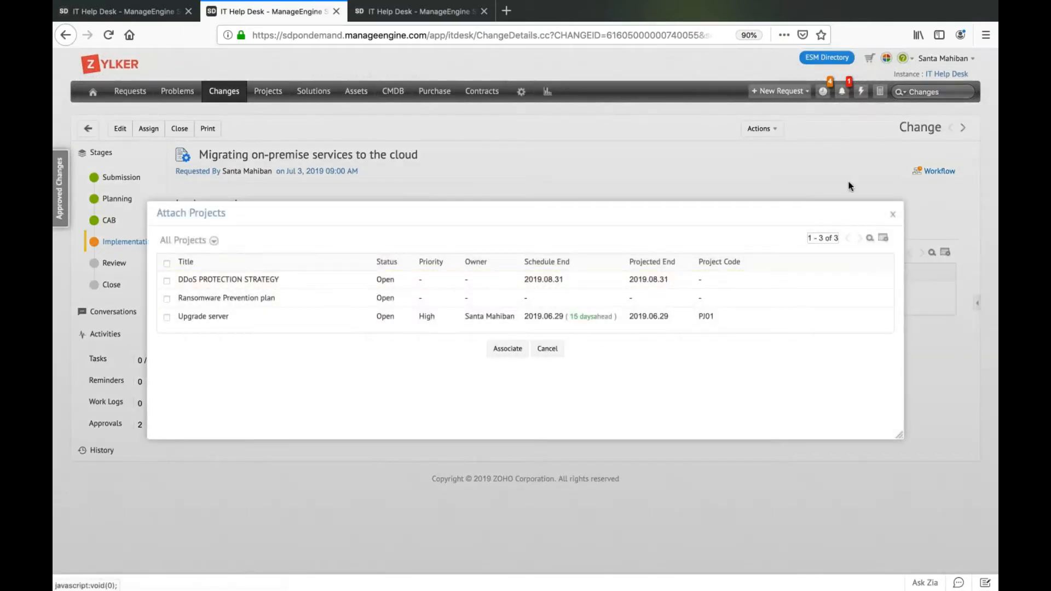
left_click(893, 214)
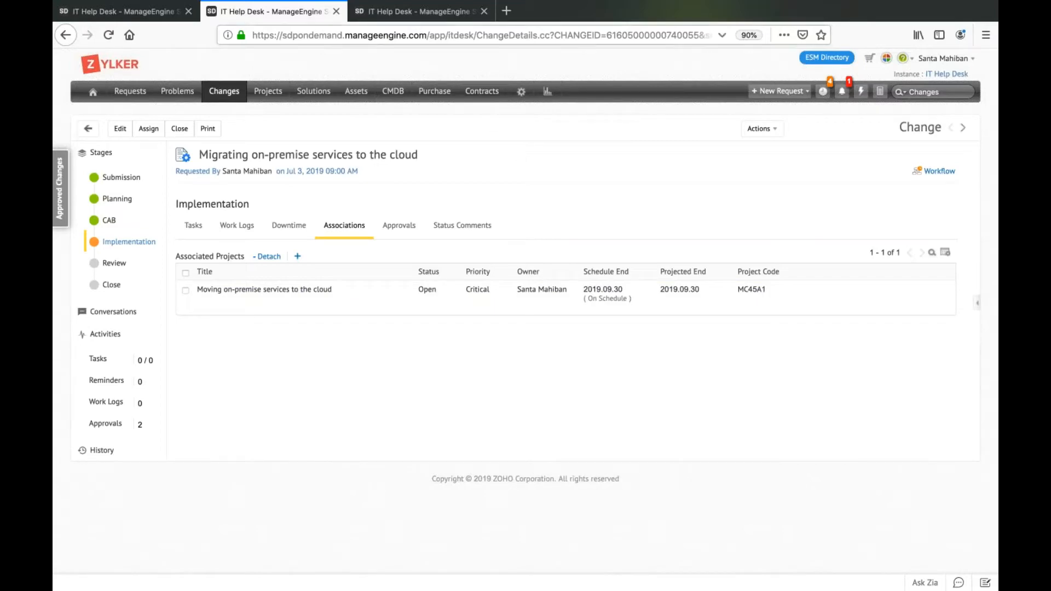
Switch back to the project and examine its details and the full description diagram.
left_click(409, 13)
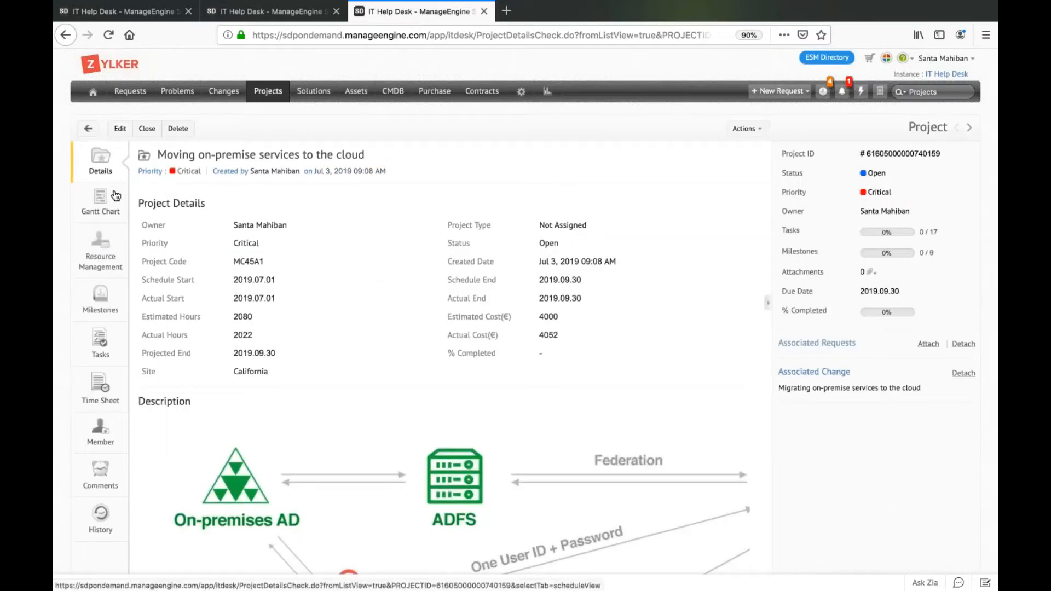
scroll(283, 293, "down", 2)
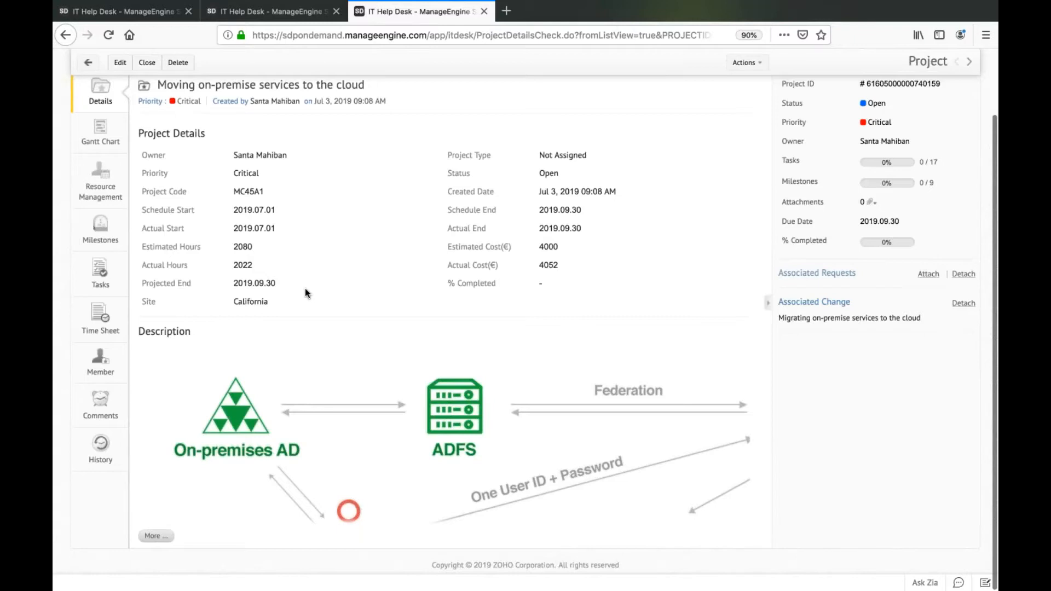
left_click(156, 537)
scroll(467, 519, "down", 5)
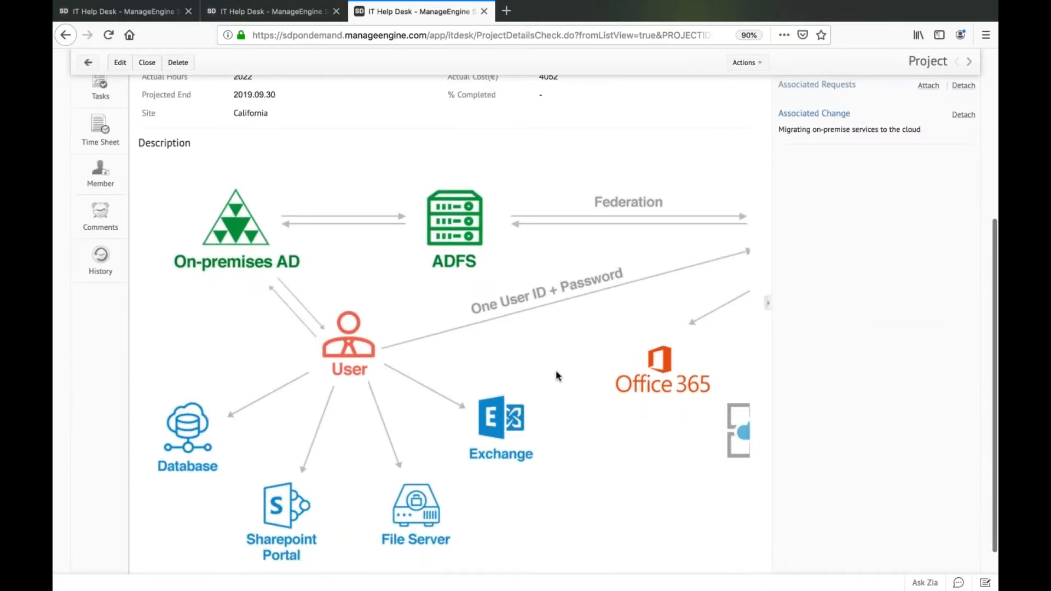
scroll(805, 209, "up", 7)
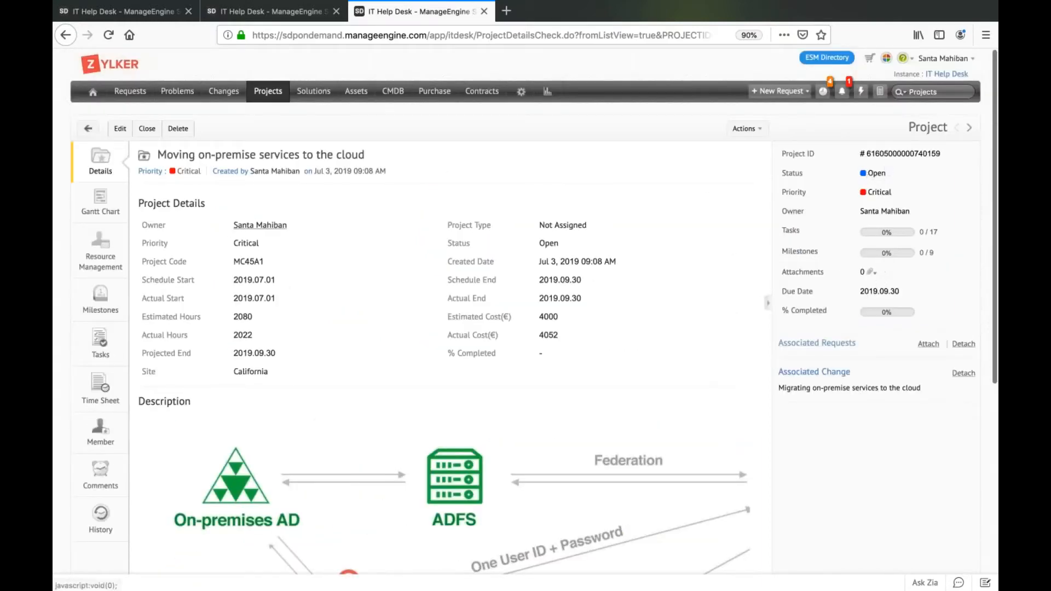
Review the project's milestones and open the "Execute and deploy" milestone.
left_click(111, 321)
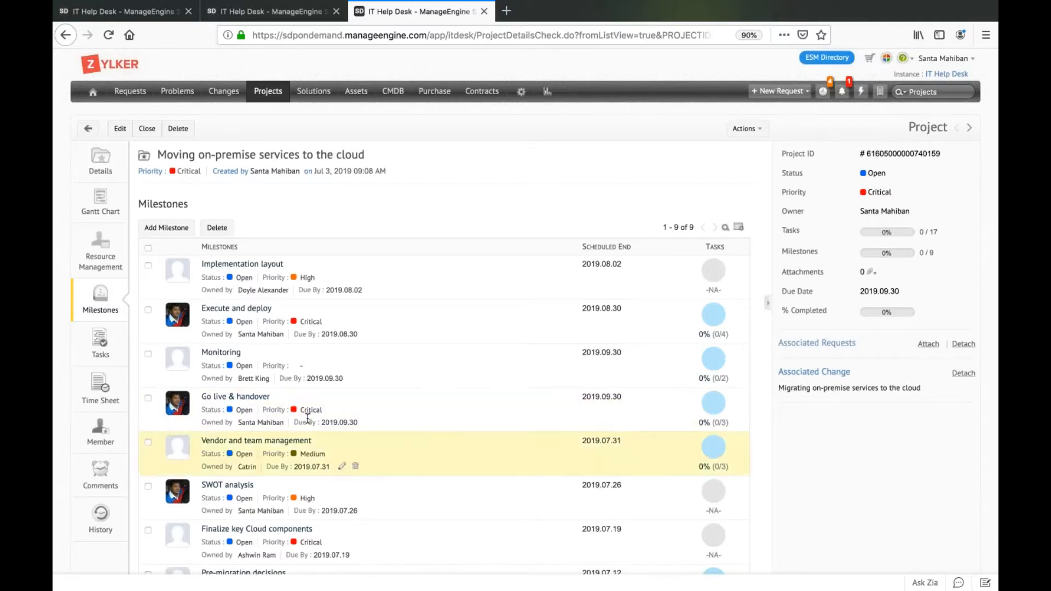
scroll(305, 410, "down", 2)
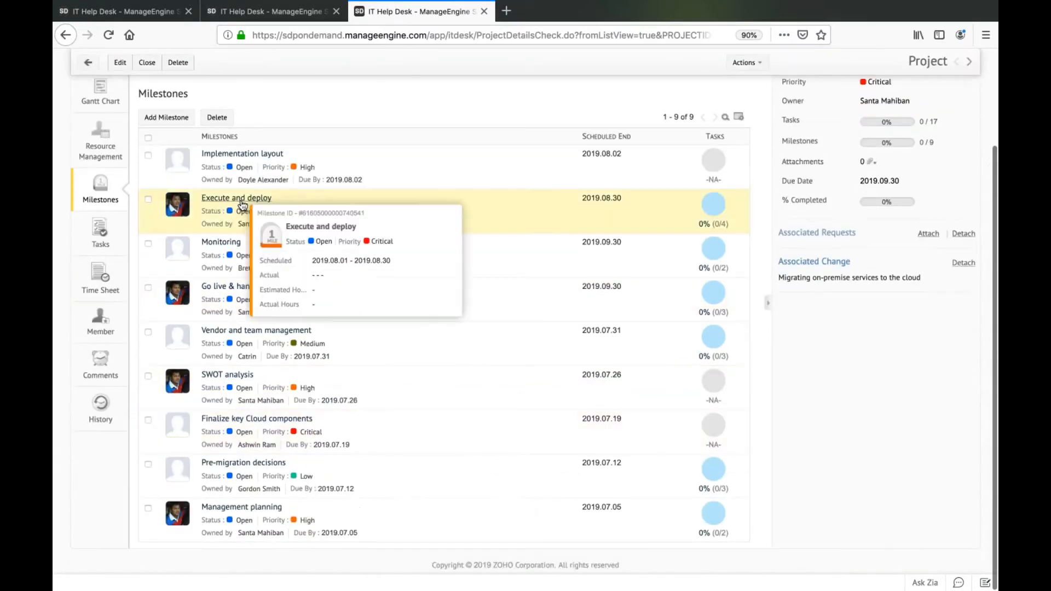
left_click(242, 205)
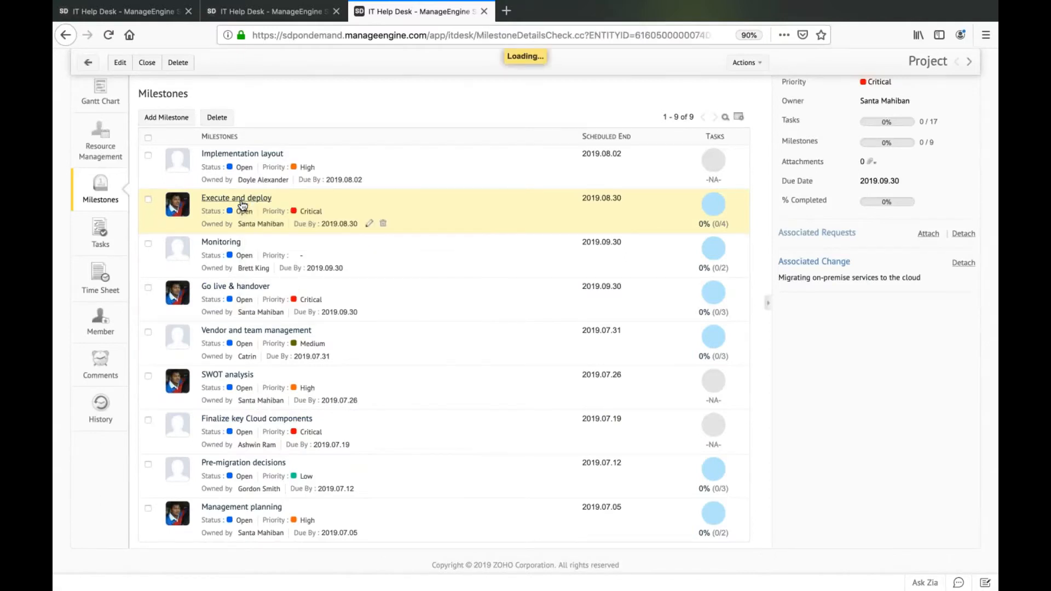
Review the tasks of the "Execute and deploy" milestone and return to the project's milestones.
left_click(97, 219)
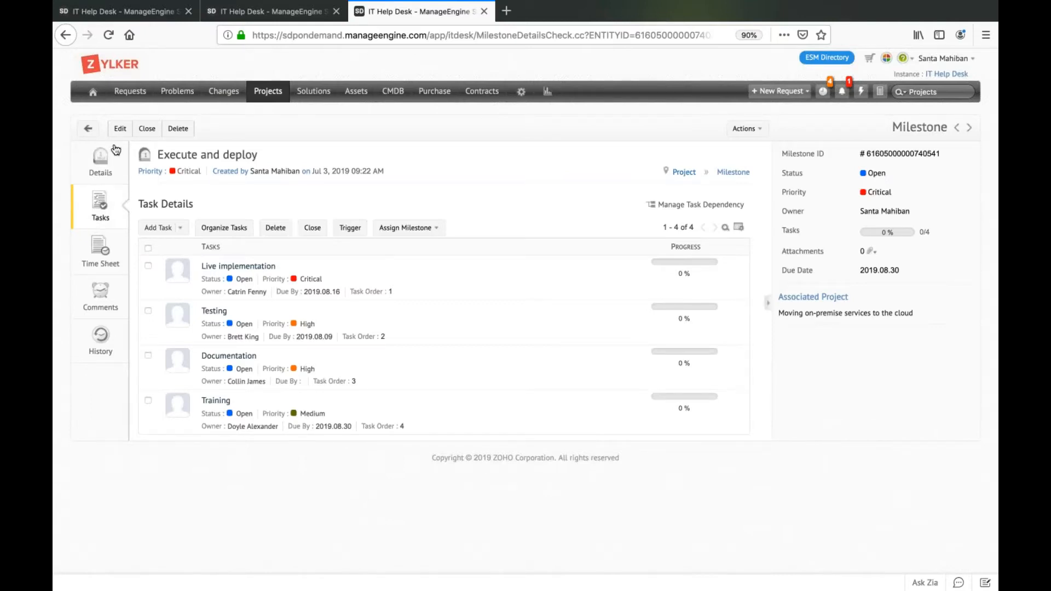
left_click(90, 128)
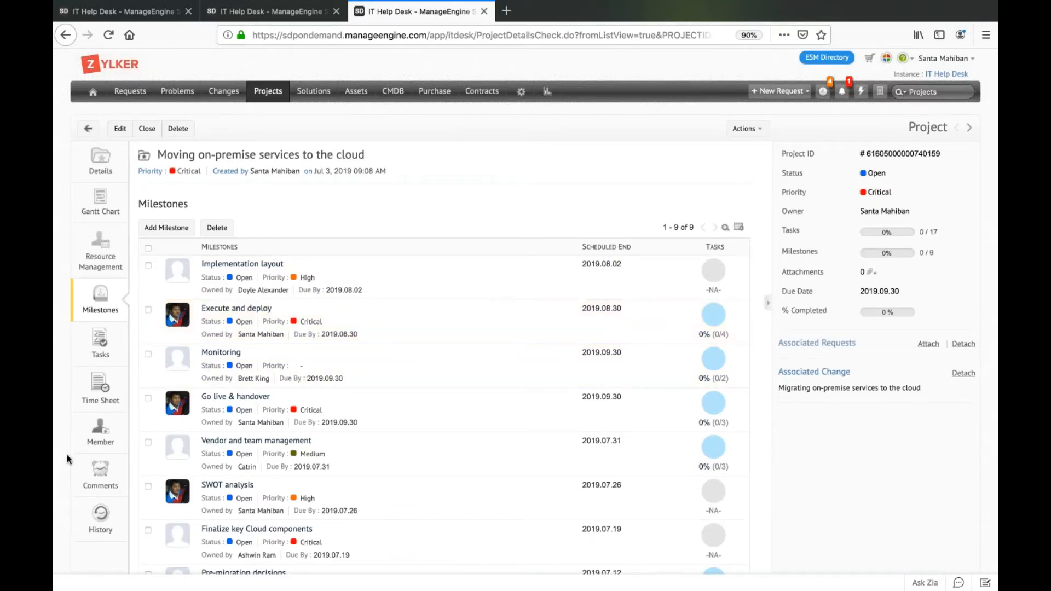
Open the new member selection for the project, and view the Projects and Changes pages in the private window signed in as another user.
left_click(95, 444)
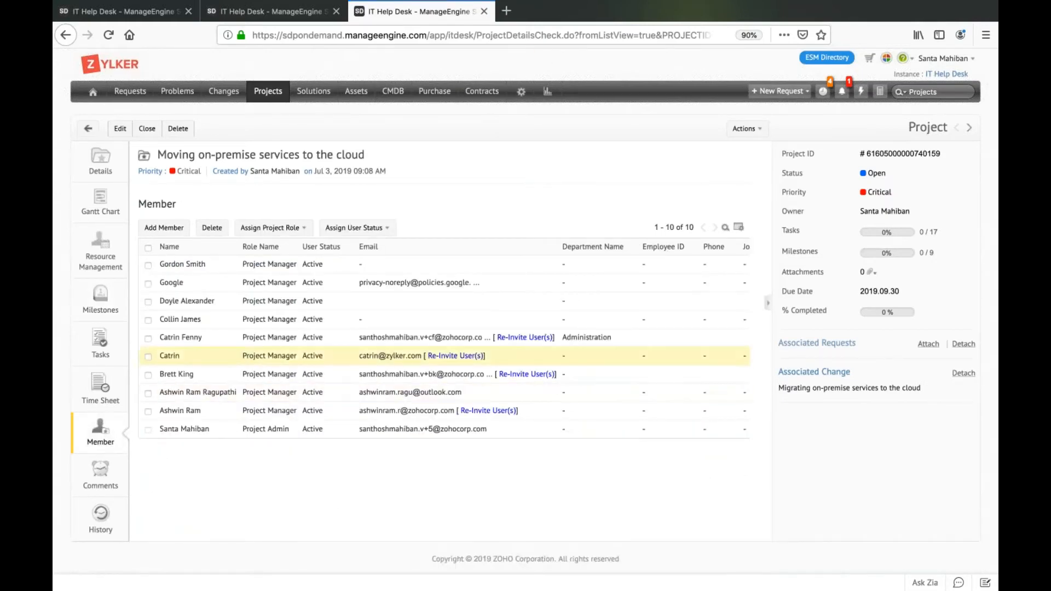
left_click(163, 231)
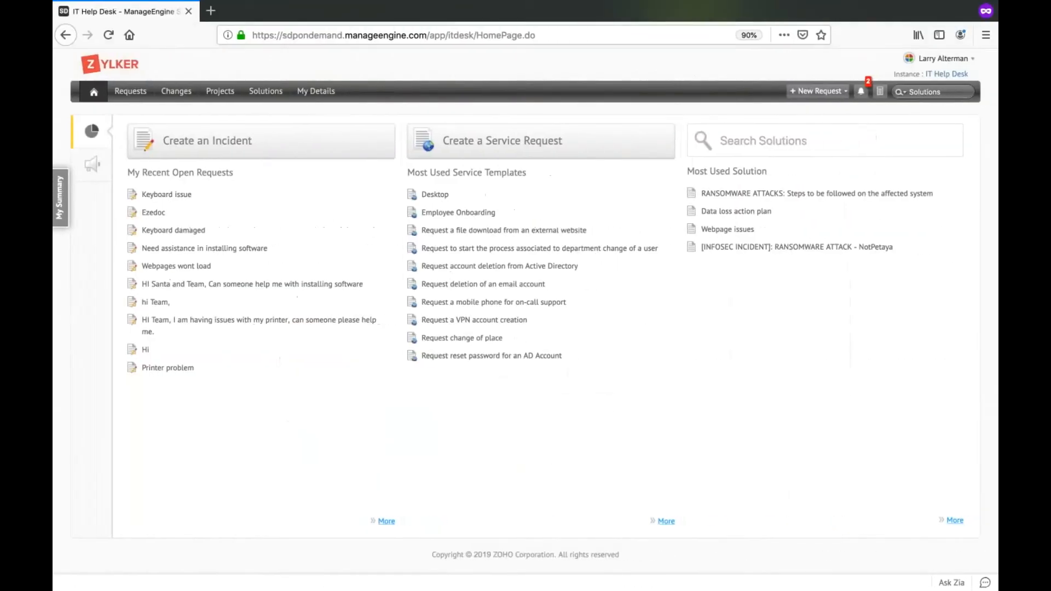
left_click(220, 91)
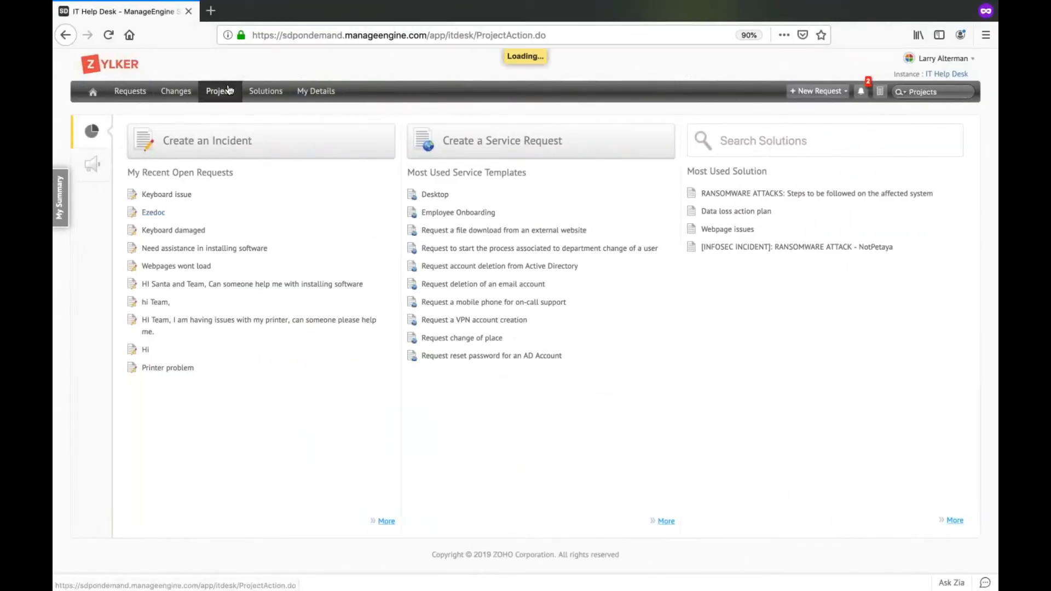
left_click(175, 93)
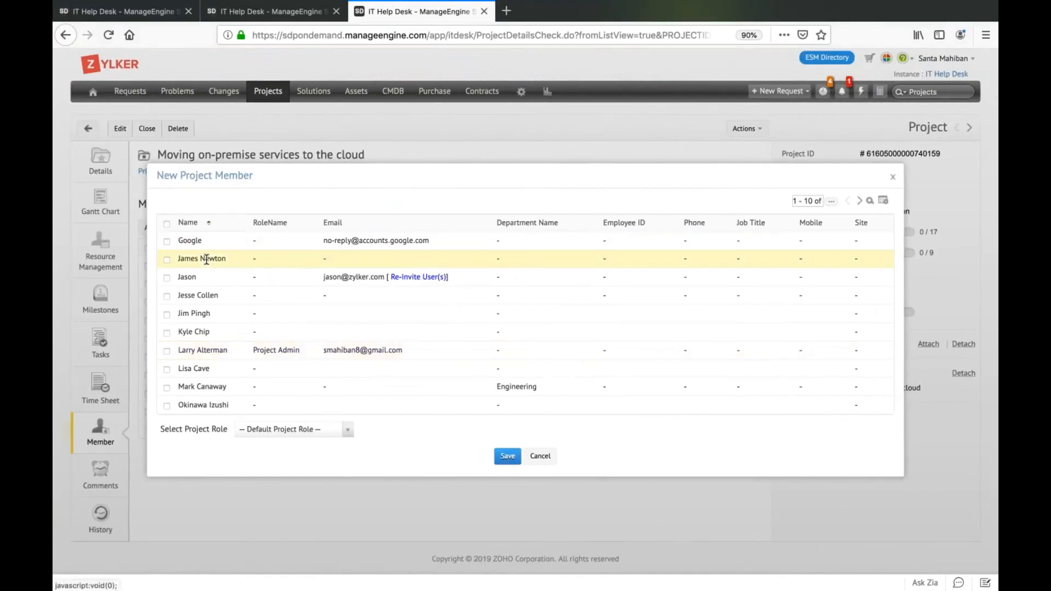
Add four users from the list to the project with the Team Member role, including the one listed as Project Admin.
left_click(167, 279)
left_click(167, 296)
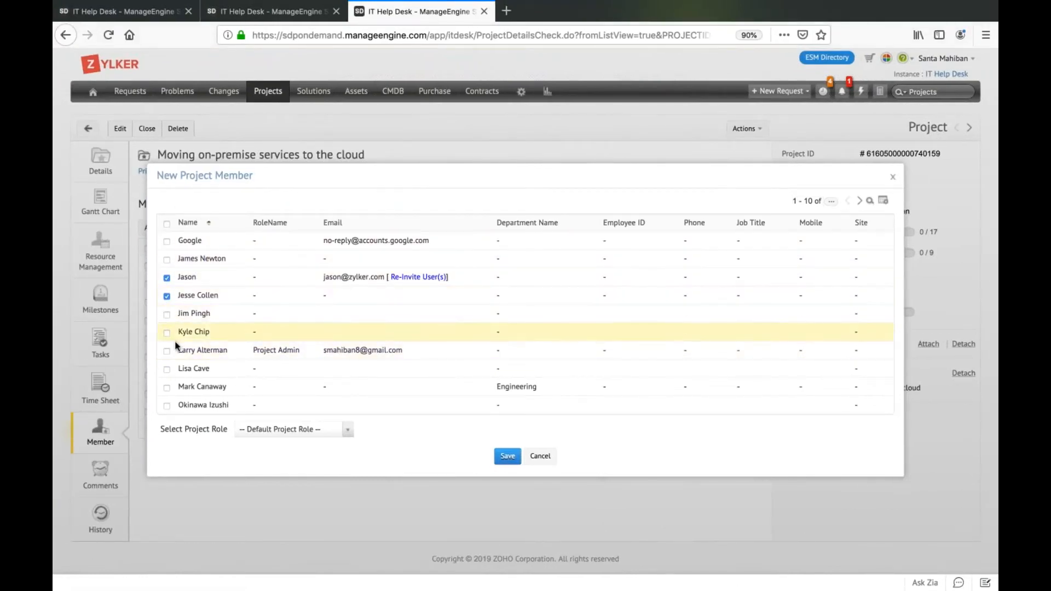
left_click(167, 315)
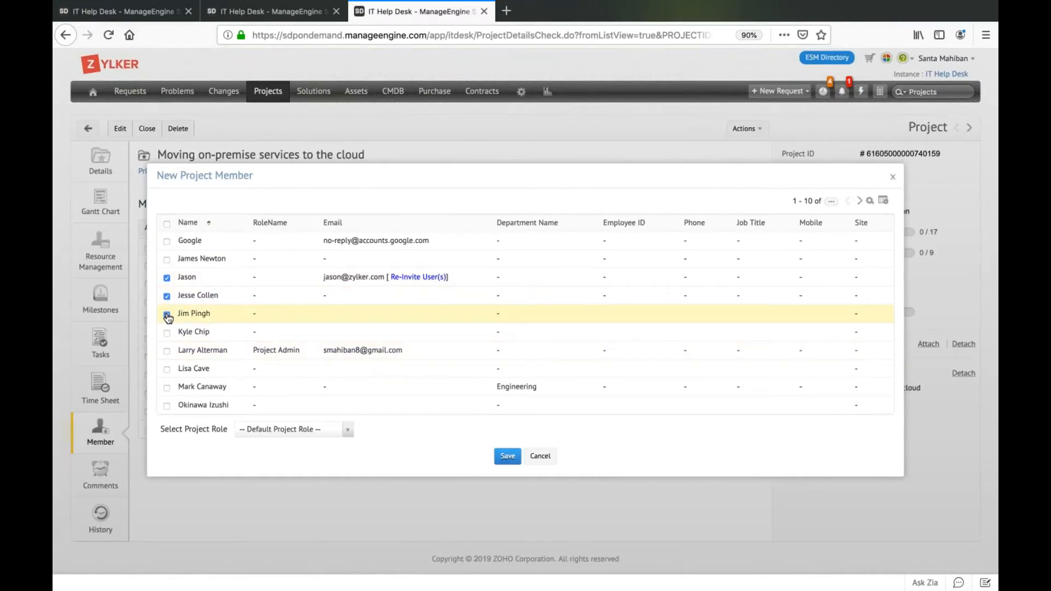
left_click(167, 351)
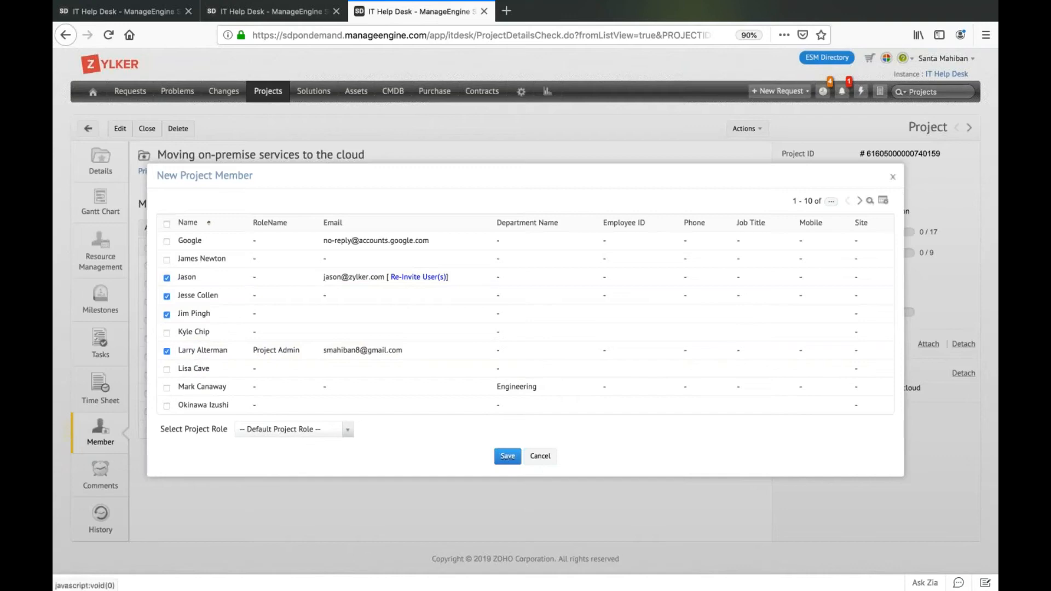
left_click(296, 430)
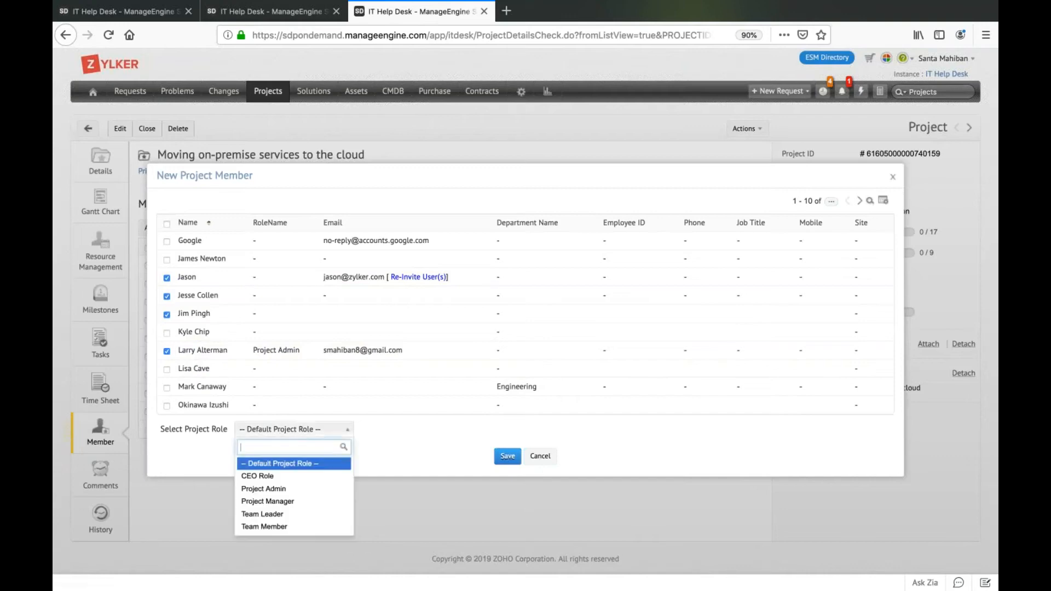
left_click(286, 527)
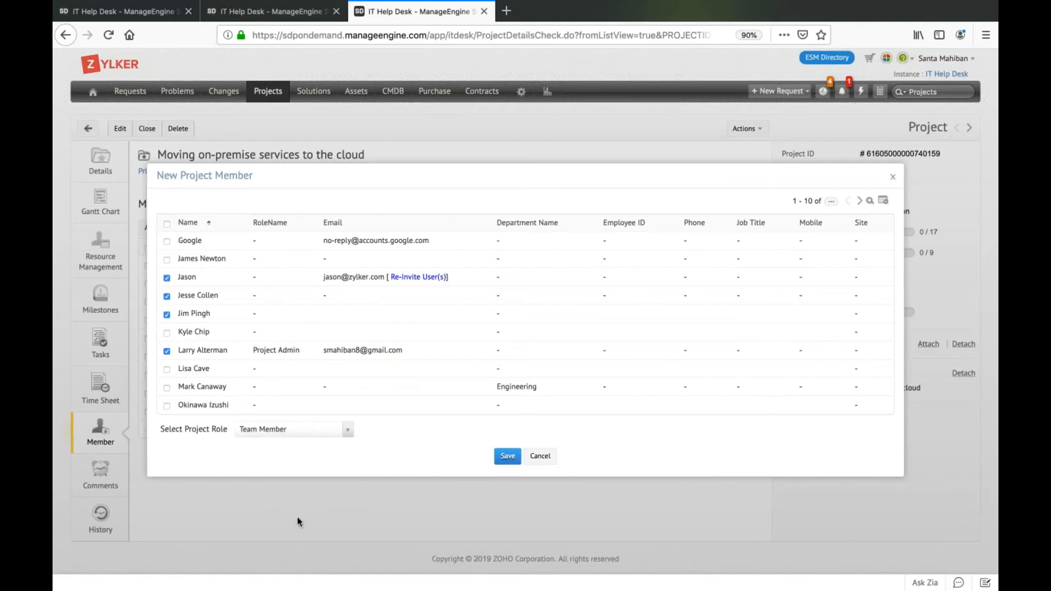
left_click(508, 459)
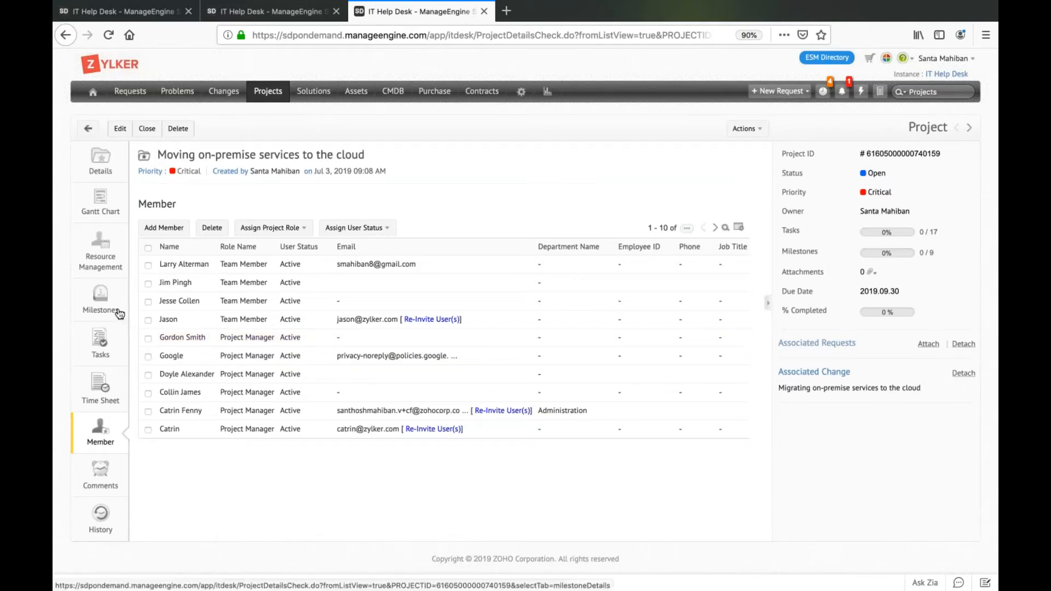
Open the project's resource management chart and view its date options without changing the date.
left_click(112, 259)
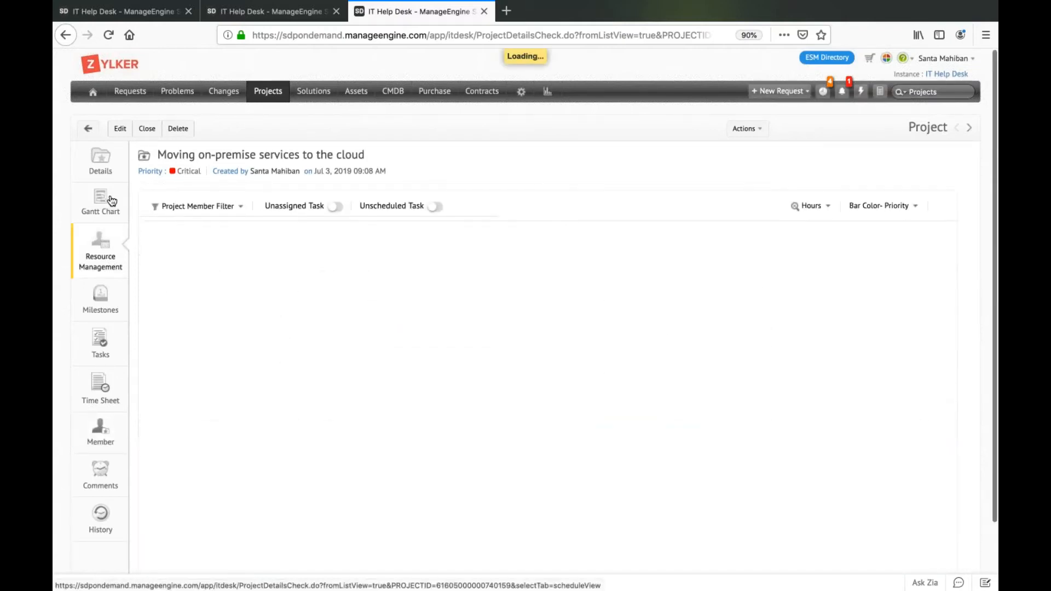
scroll(112, 200, "down", 2)
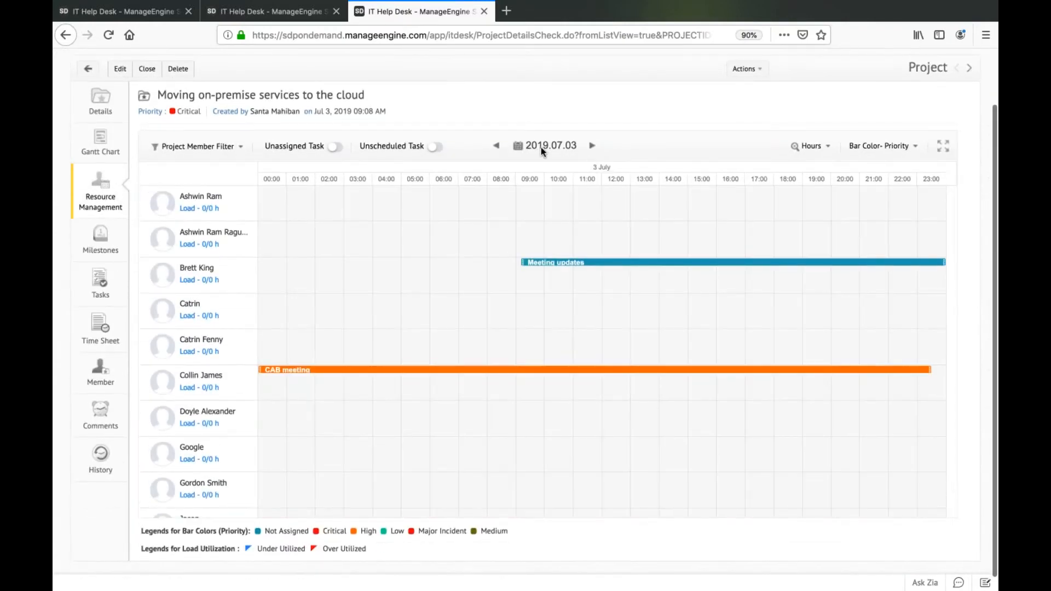
left_click(518, 146)
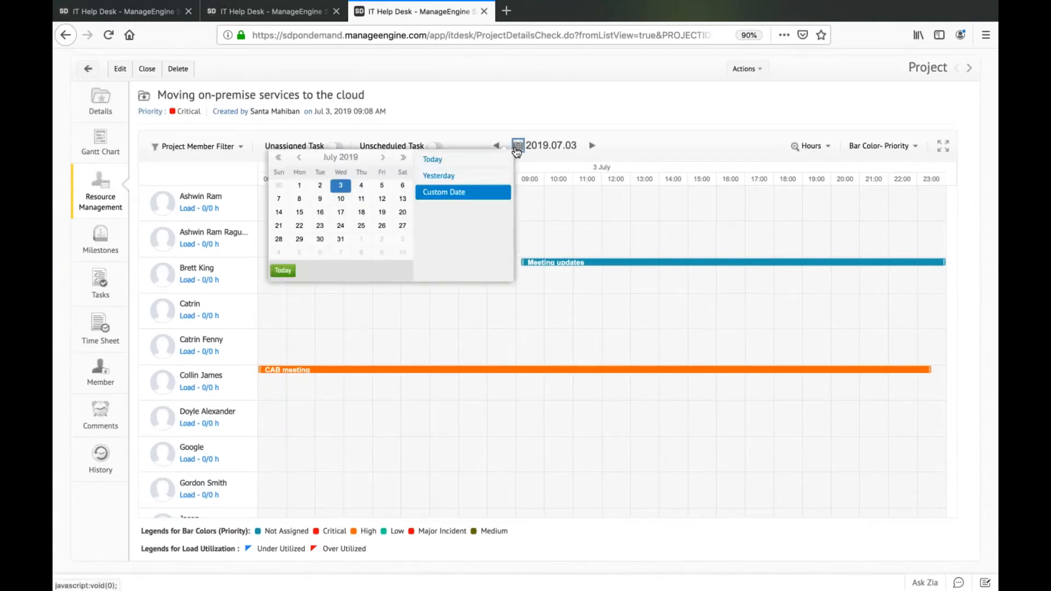
left_click(658, 143)
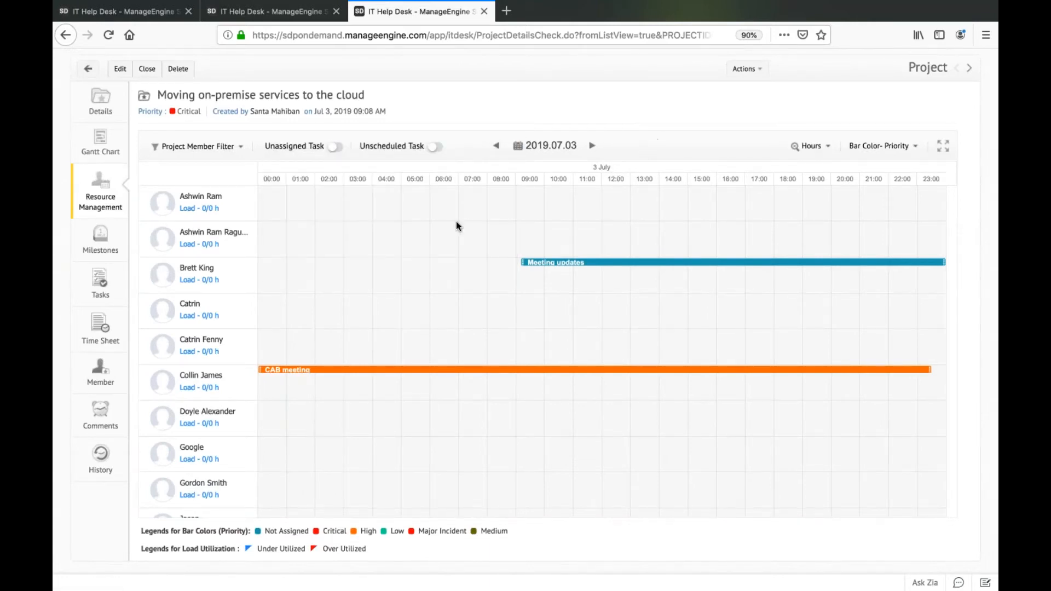
Set the resource chart's time scale to Days and review the members' task schedules and workloads.
left_click(802, 156)
left_click_drag(807, 211, 716, 208)
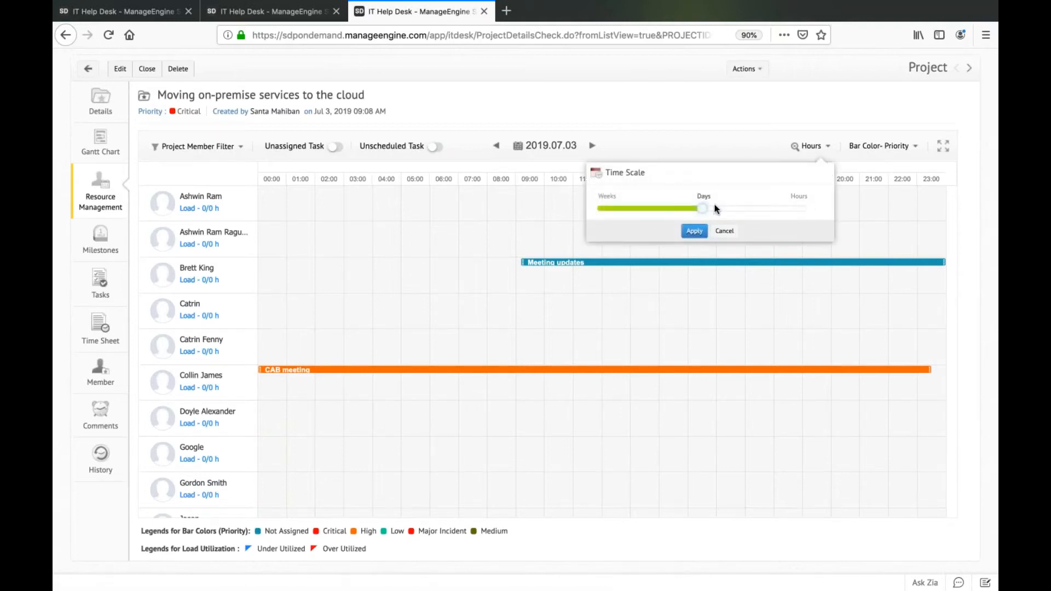
left_click(693, 230)
scroll(693, 230, "down", 2)
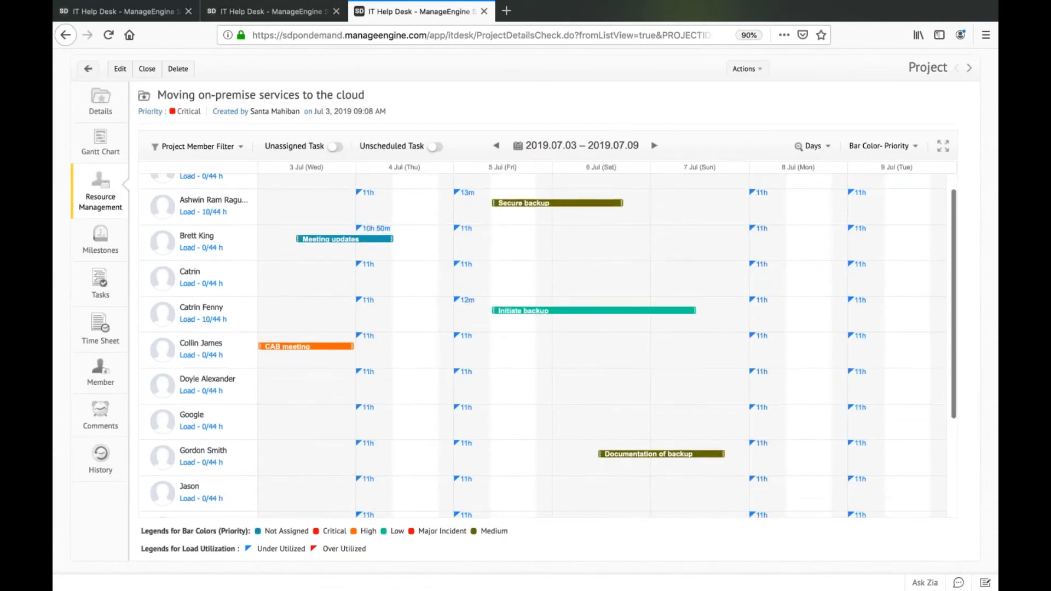
scroll(548, 346, "down", 1)
scroll(548, 345, "up", 2)
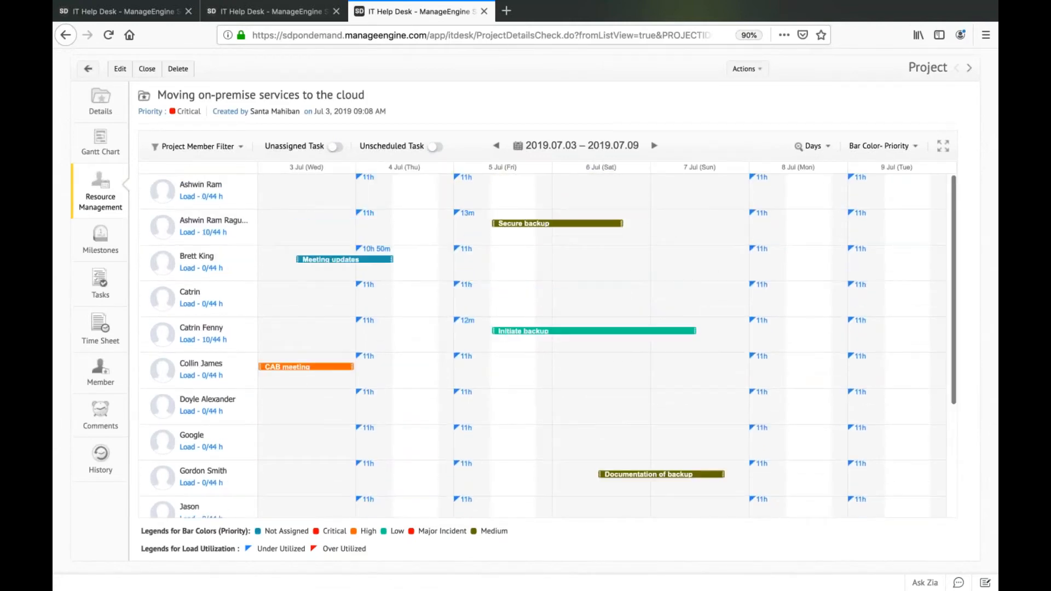
Open the project's Gantt chart and set its zooming to Weeks.
left_click(111, 153)
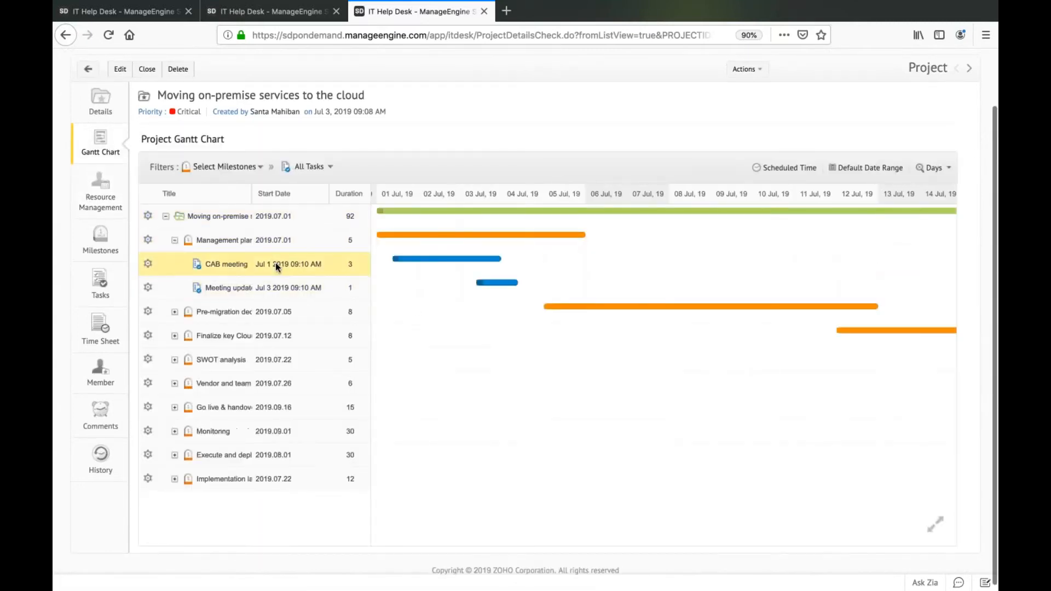
mouse_move(209, 250)
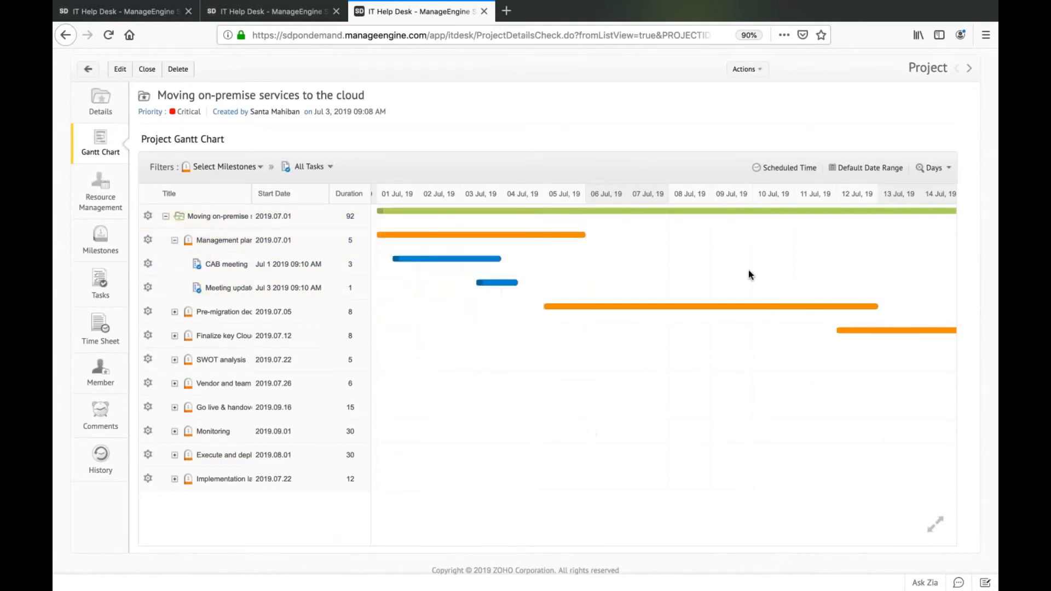
left_click(883, 169)
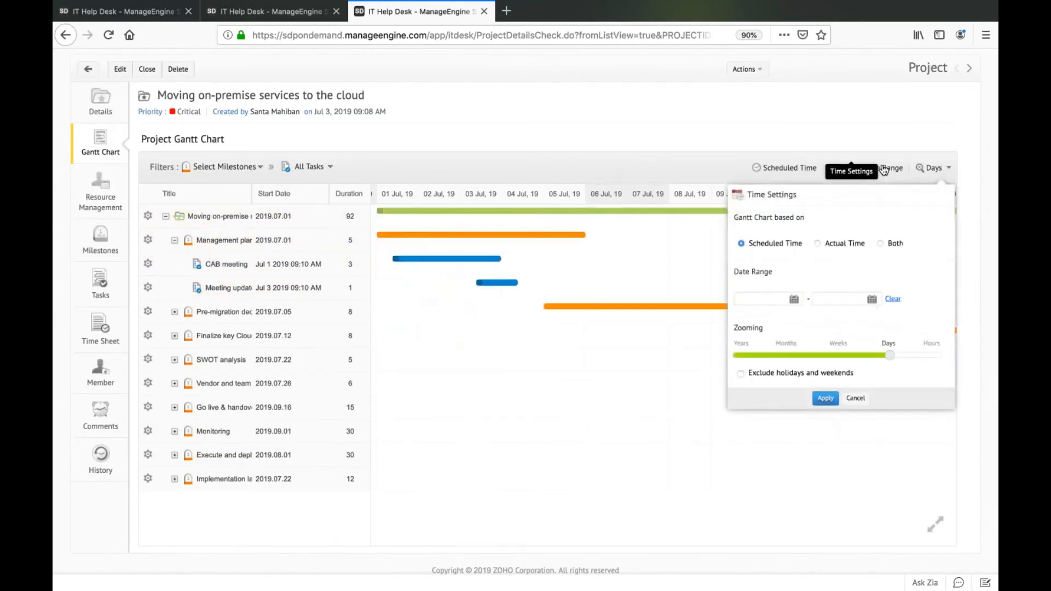
left_click_drag(890, 356, 843, 356)
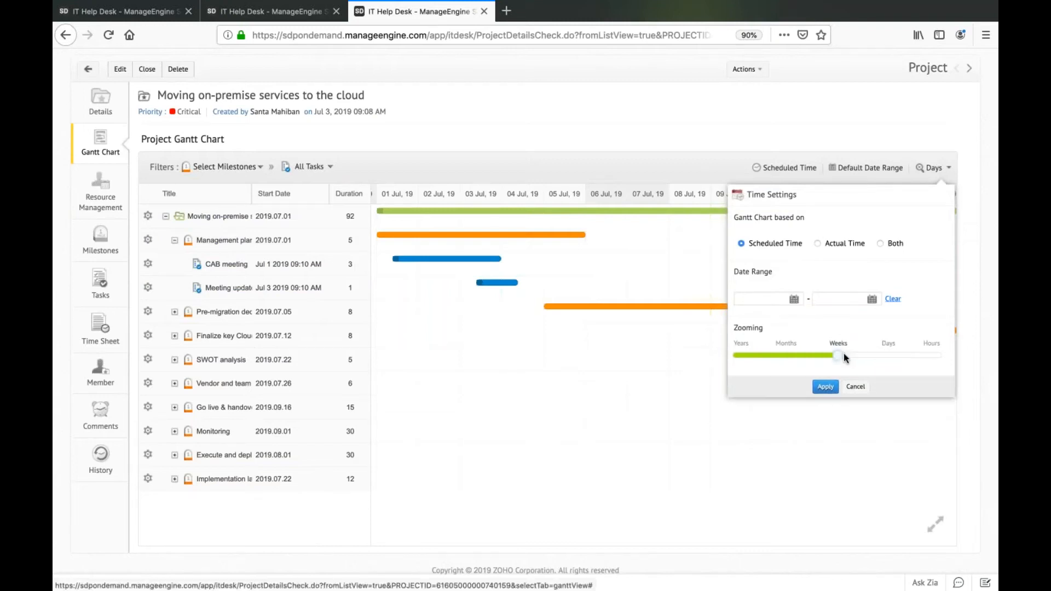
left_click(824, 387)
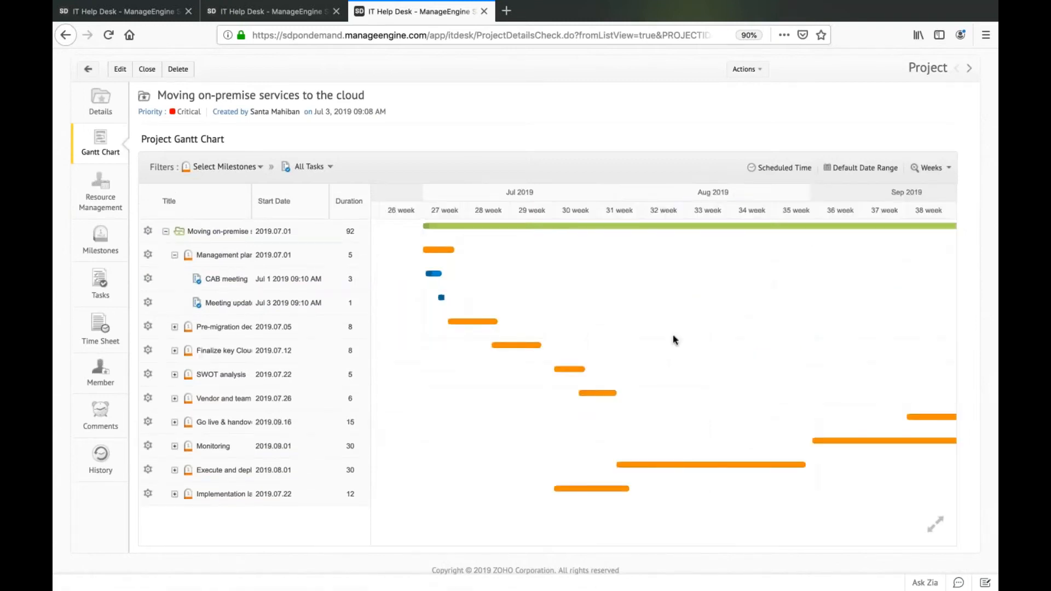
Examine the Gantt timeline and the details of the "CAB meeting" task and the "Finalize key Cloud components" milestone.
mouse_move(272, 314)
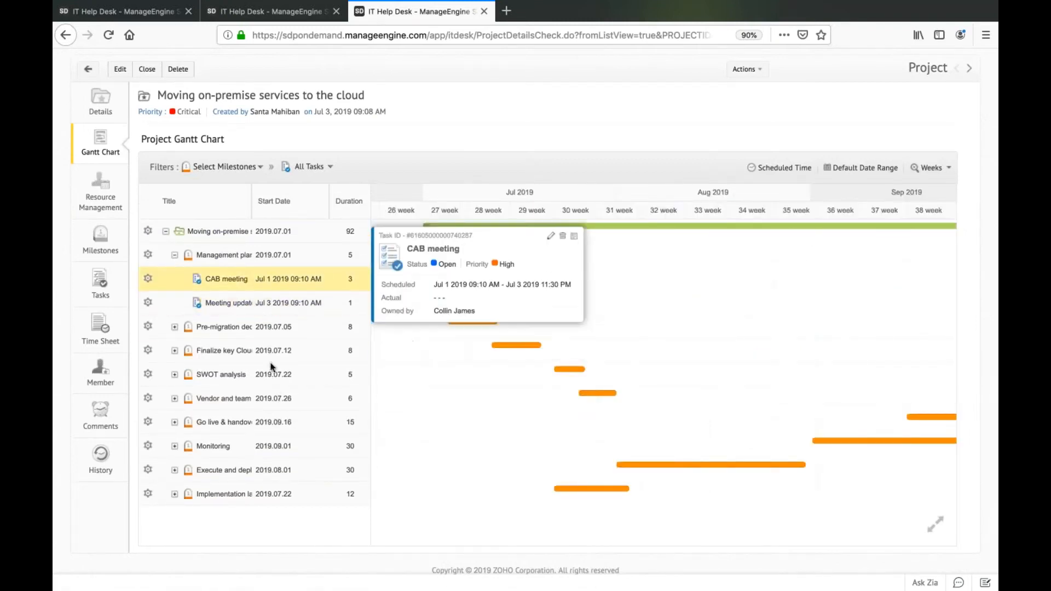
scroll(275, 390, "down", 1)
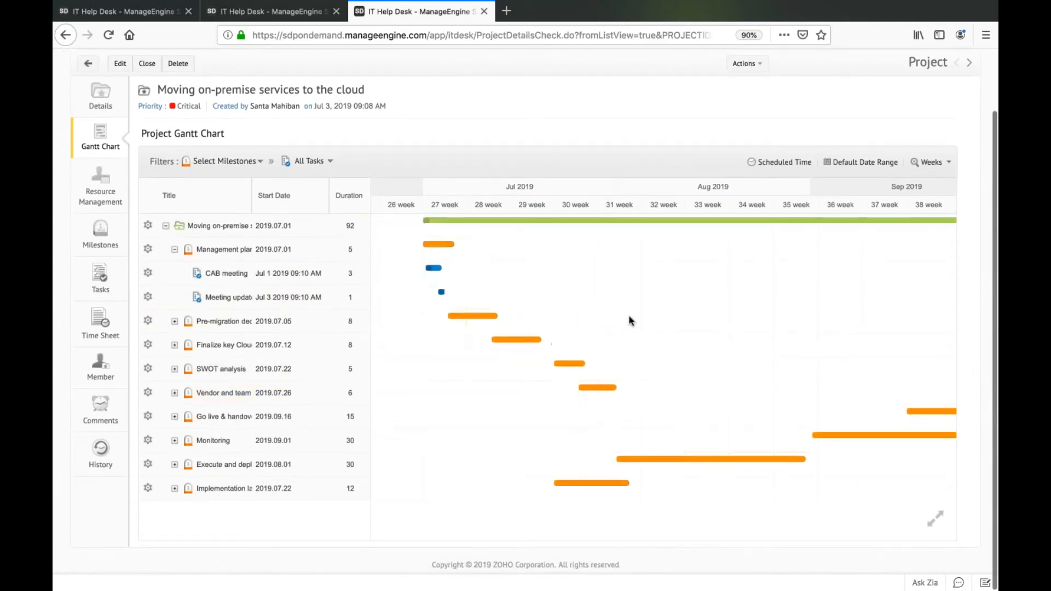
scroll(629, 316, "right", 4)
scroll(629, 316, "left", 7)
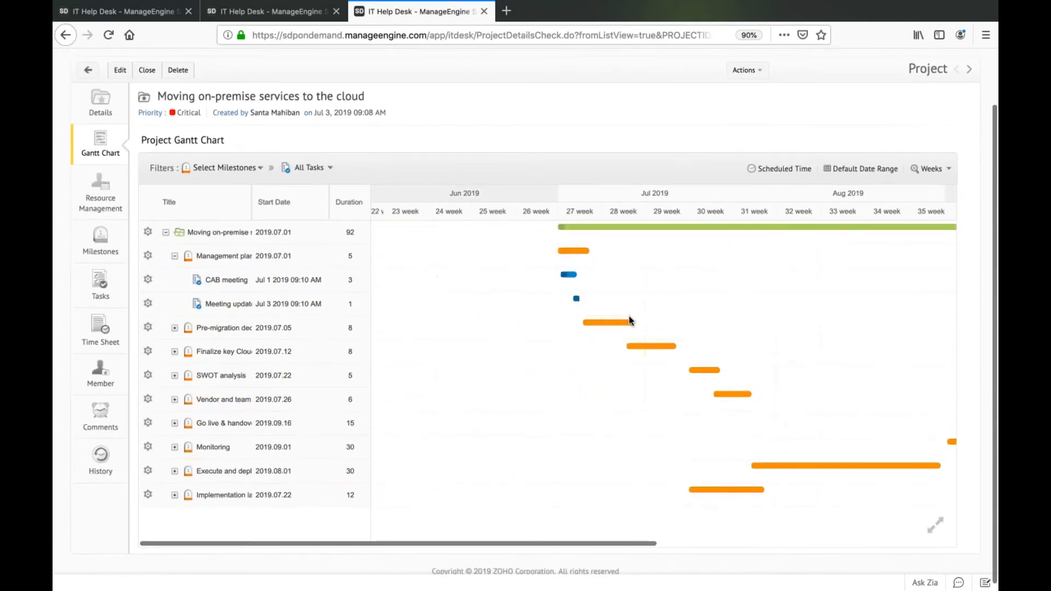
mouse_move(576, 253)
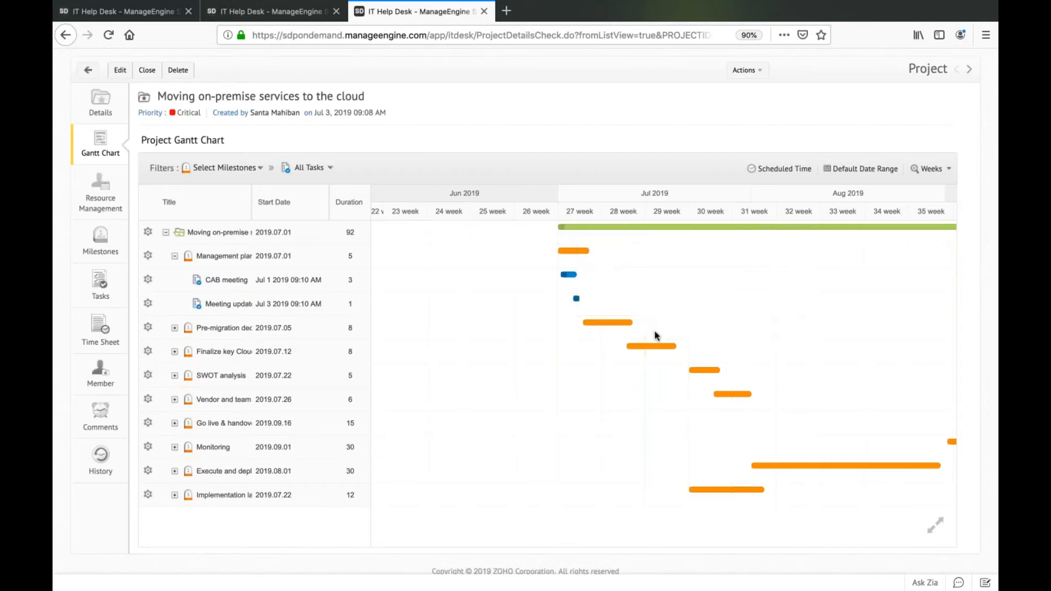
mouse_move(657, 352)
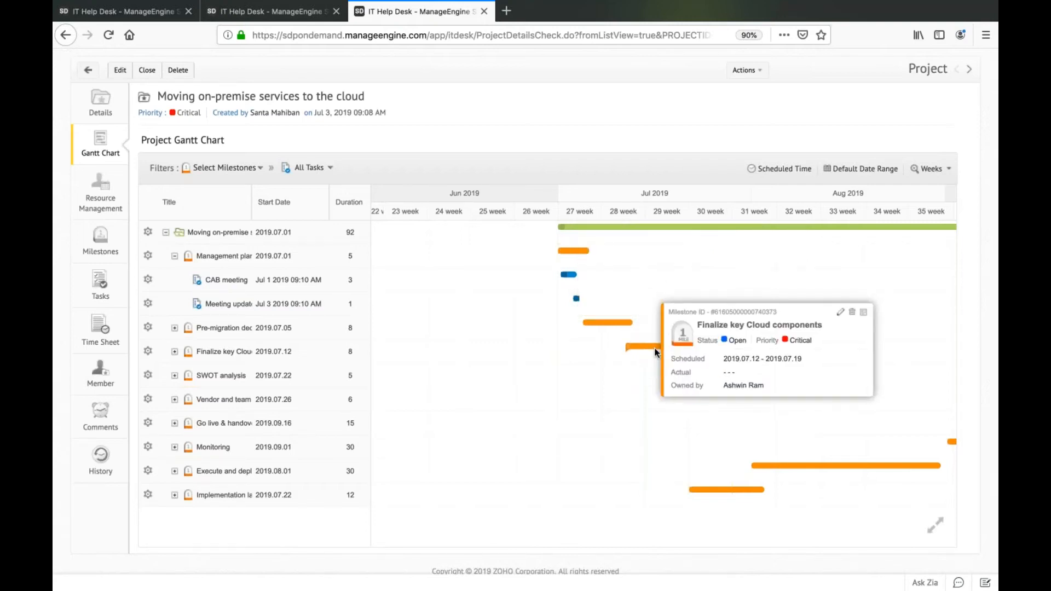
View the milestones available for filtering the Gantt chart and close the list without selecting one.
left_click(204, 178)
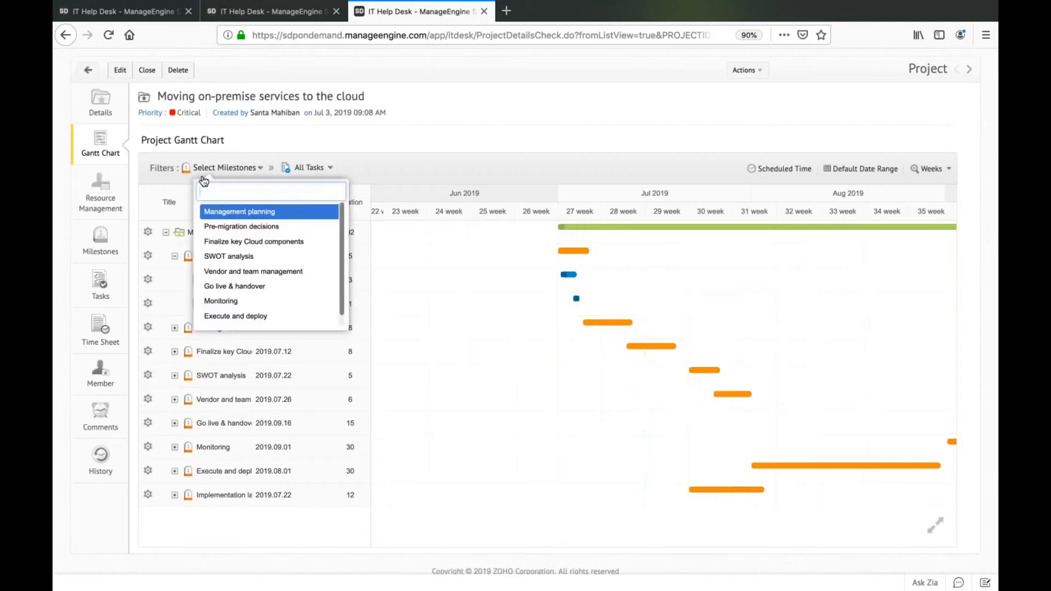
scroll(265, 301, "down", 2)
scroll(266, 301, "up", 2)
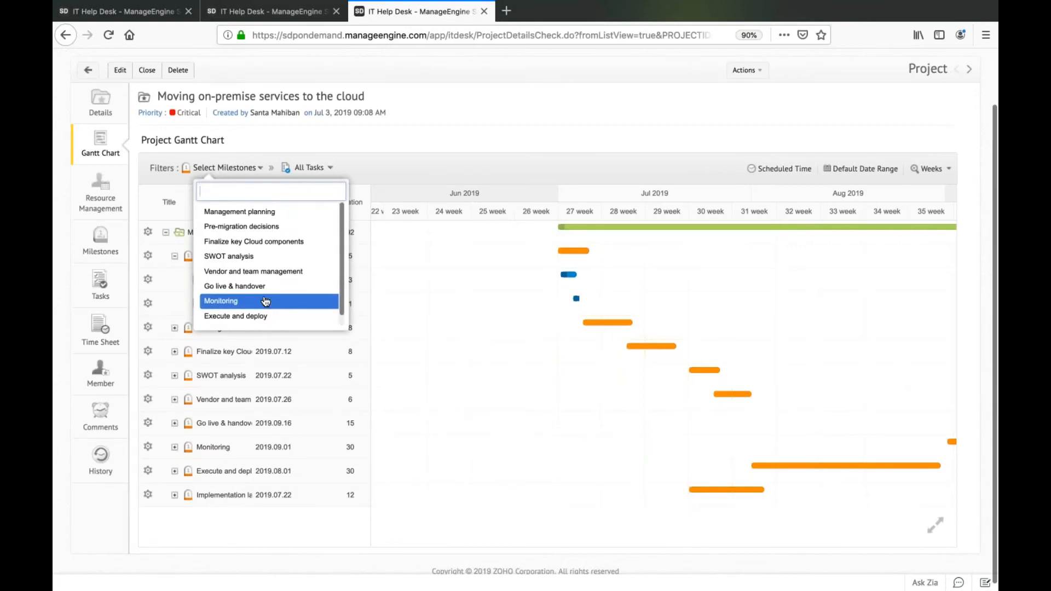
left_click(472, 161)
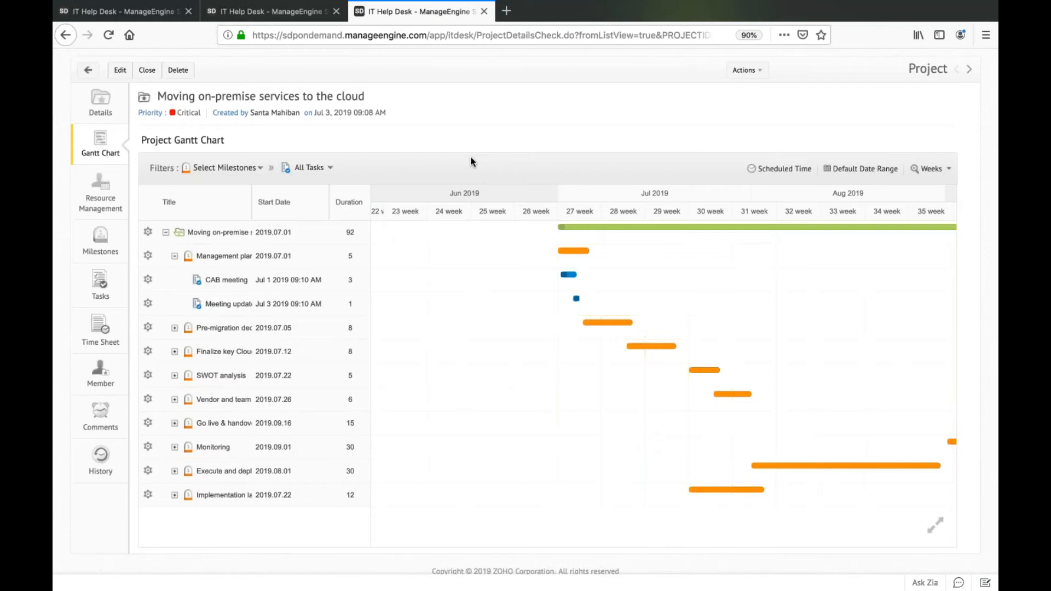
Show the actions available for the project, such as adding a milestone, task or comment.
left_click(784, 171)
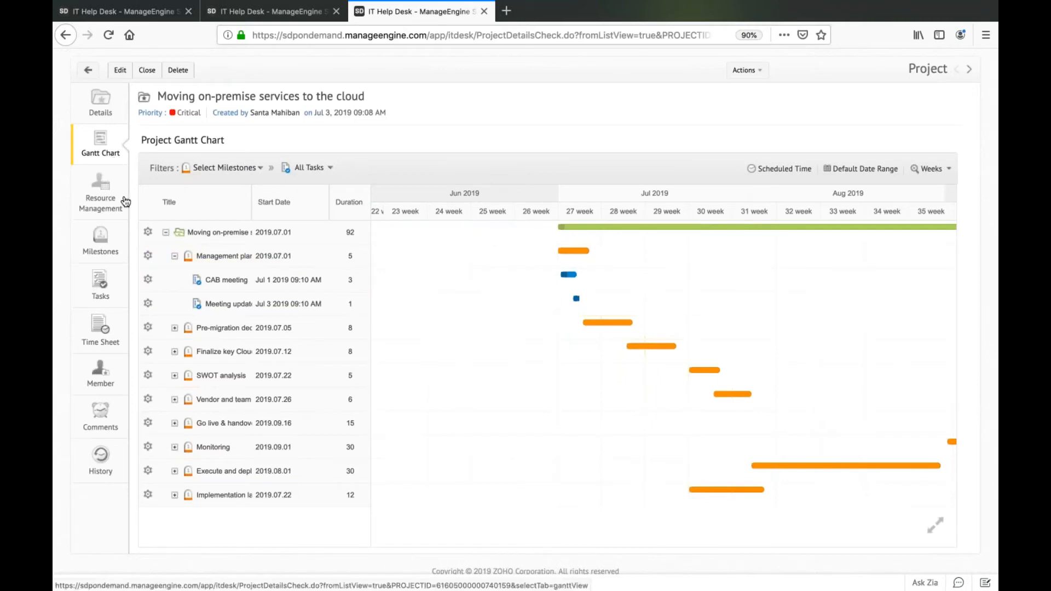
scroll(240, 195, "up", 1)
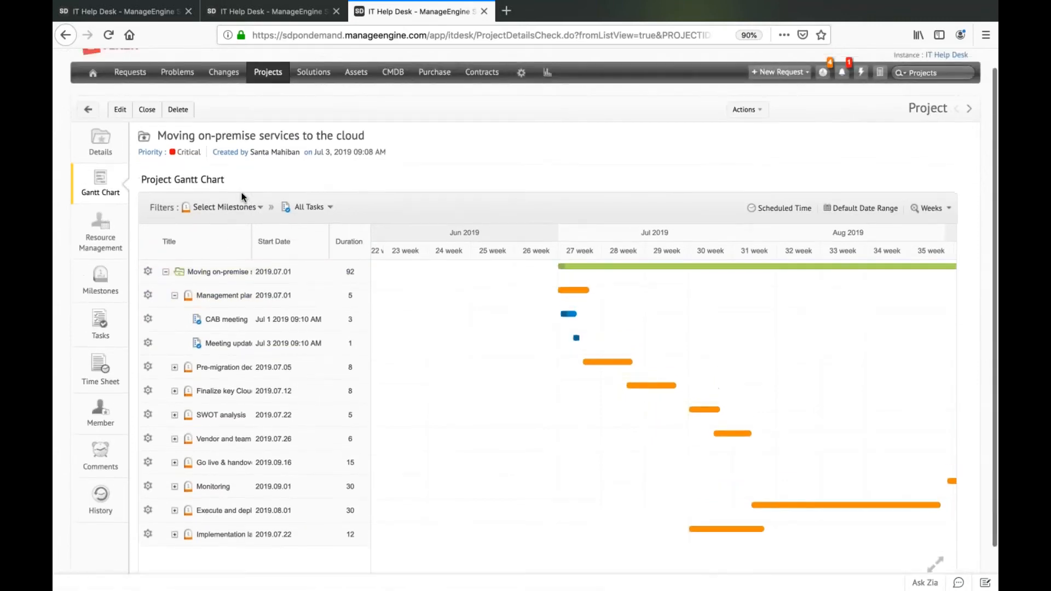
left_click(754, 113)
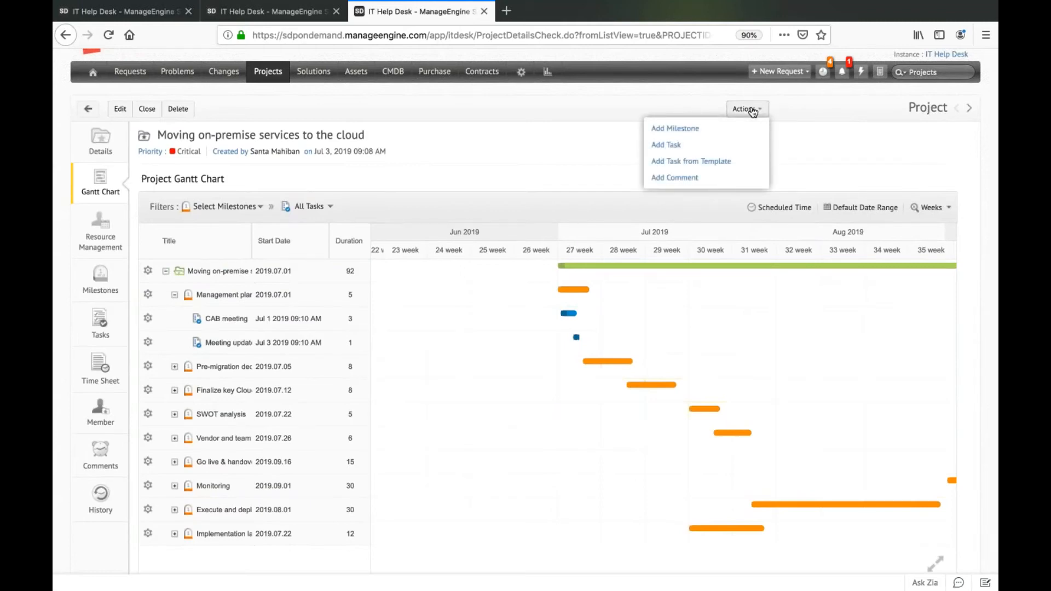
View the task filter options of the Gantt chart and look at its timeline through October in full screen.
left_click(317, 209)
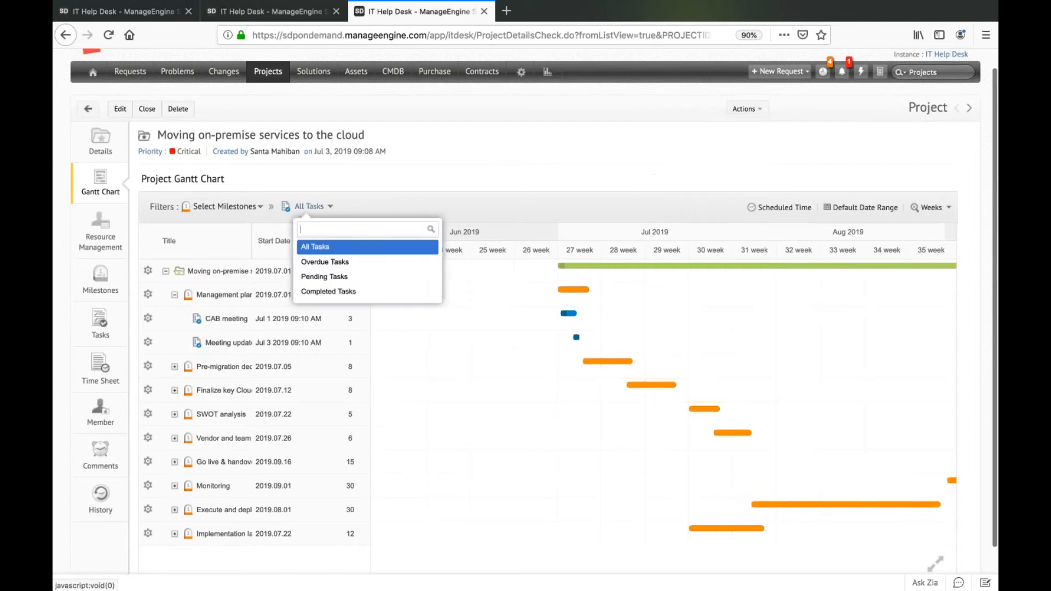
left_click(446, 193)
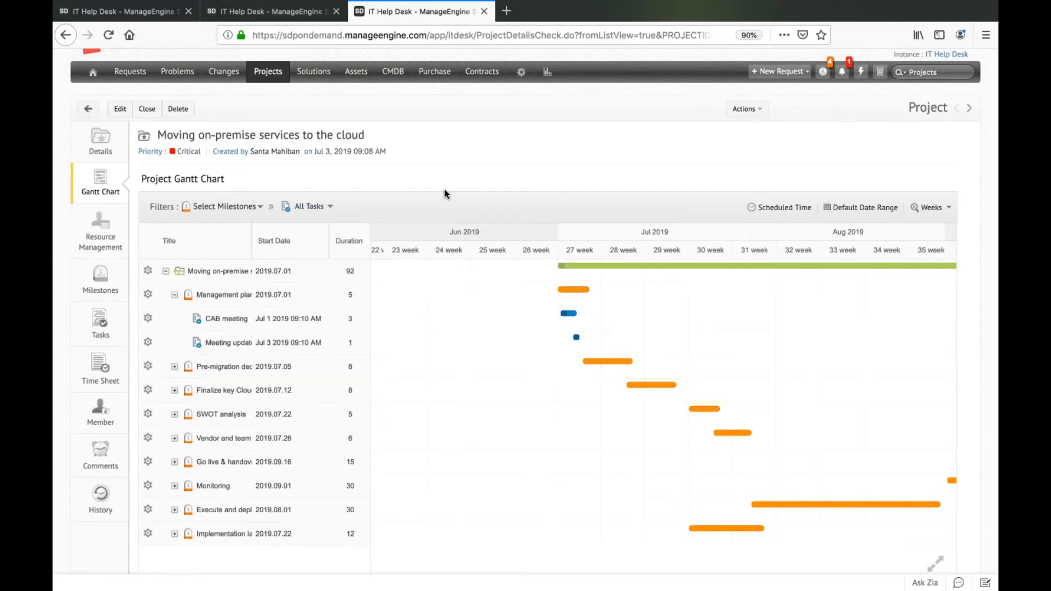
scroll(556, 442, "down", 2)
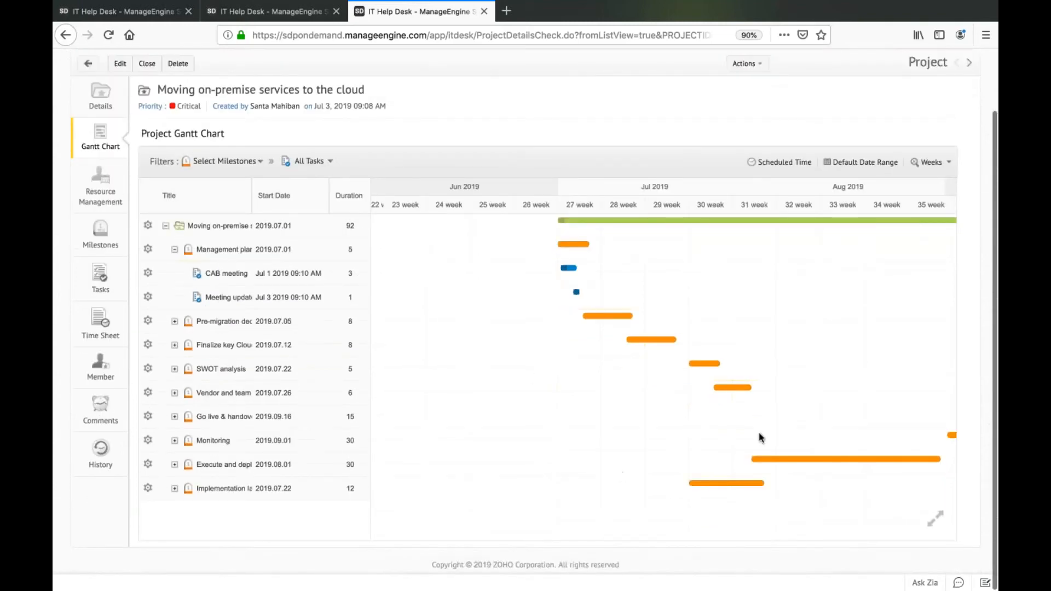
scroll(754, 421, "right", 5)
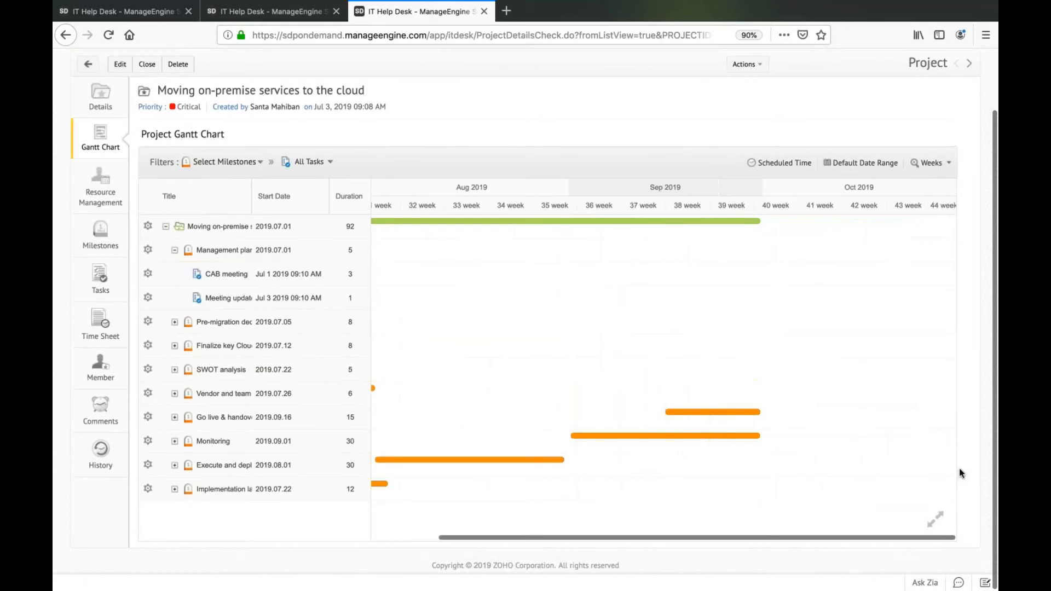
left_click(935, 519)
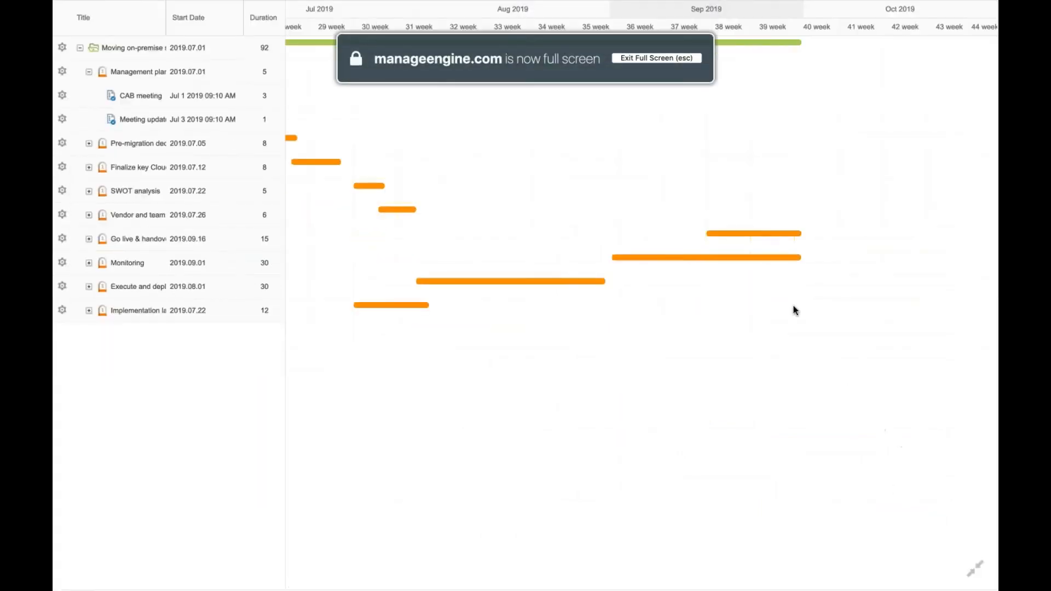
key("Escape")
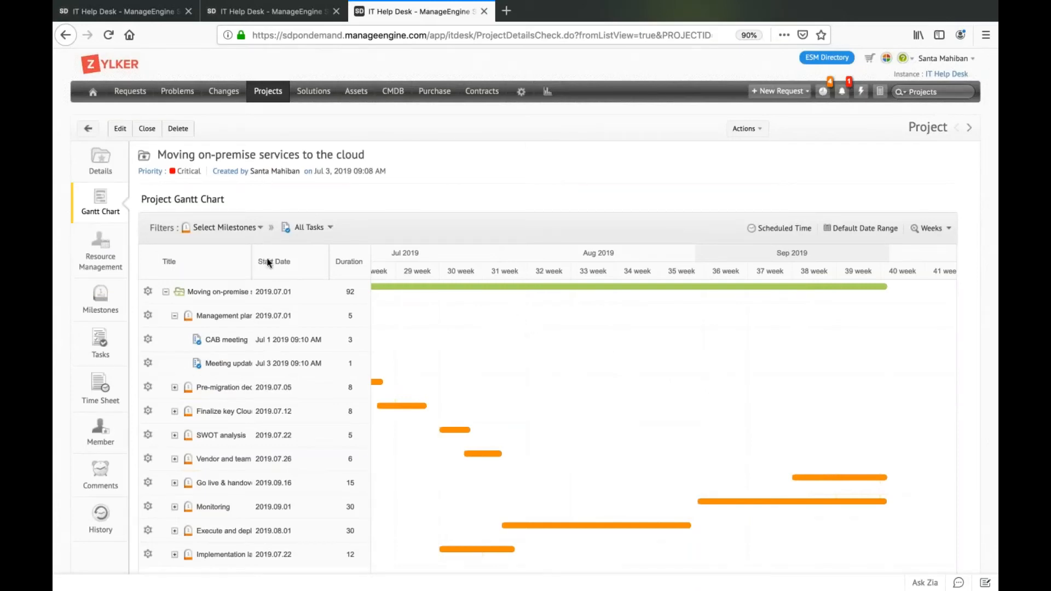
Open the project's resource management chart and set its time scale to Days.
left_click(105, 250)
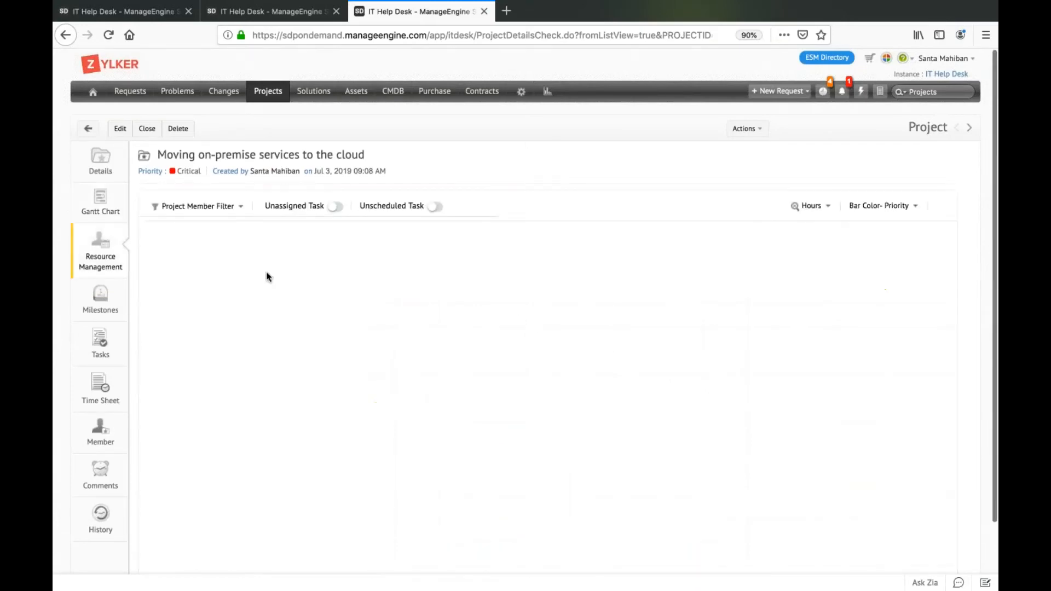
scroll(328, 301, "down", 2)
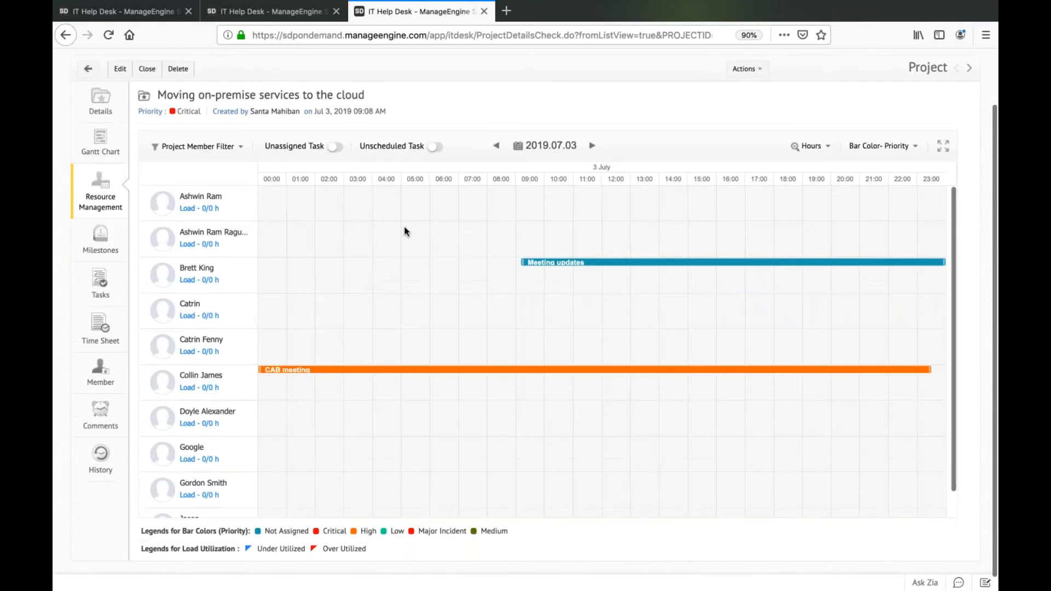
left_click(823, 151)
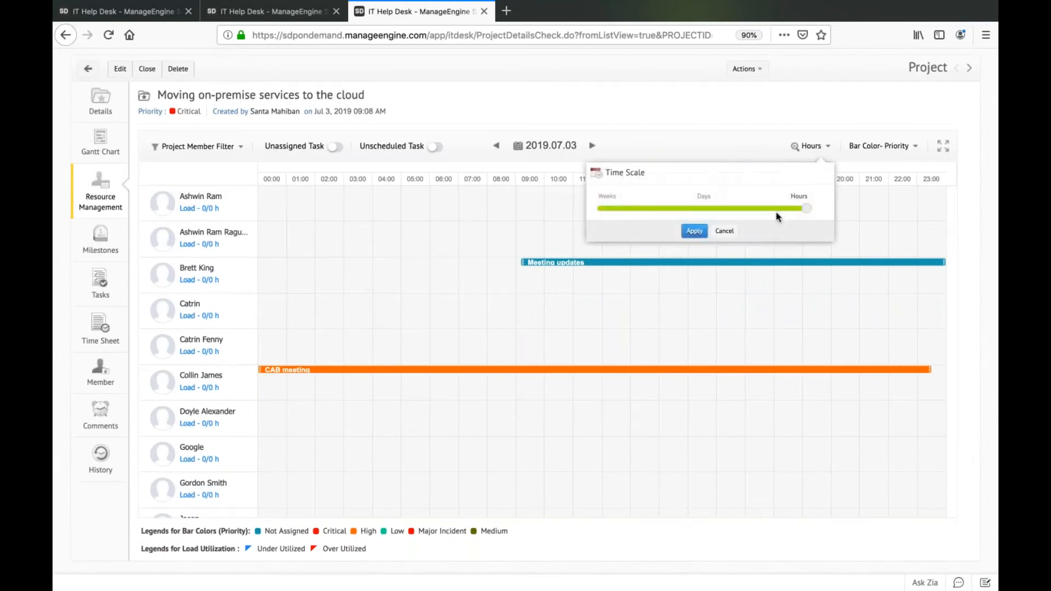
left_click_drag(809, 209, 722, 216)
left_click(694, 231)
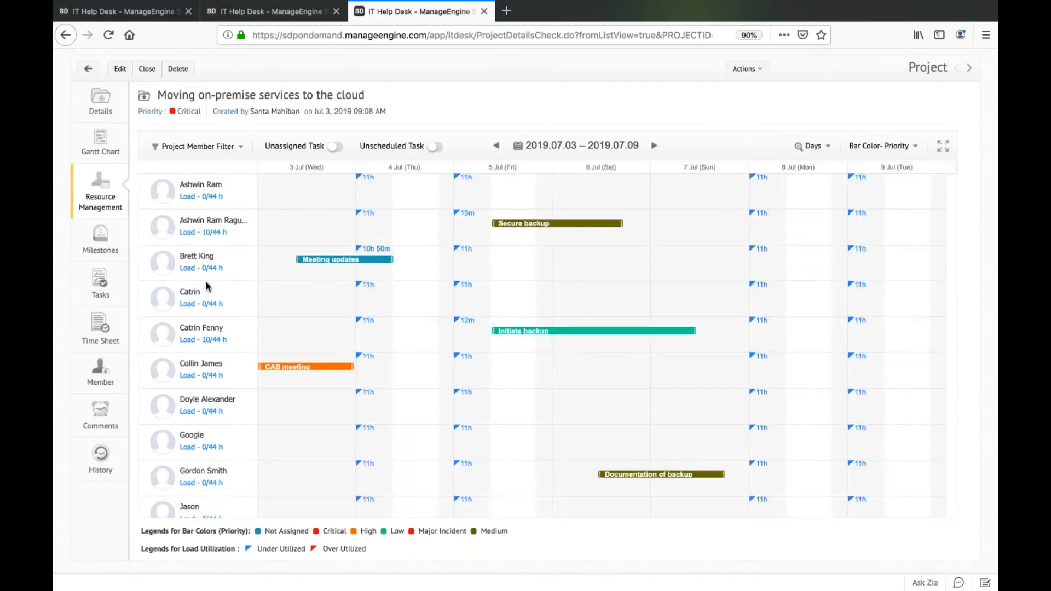
Examine the project members' workloads, task bars and under-utilization details for 2019.07.03 – 2019.07.09.
scroll(206, 281, "up", 2)
mouse_move(206, 281)
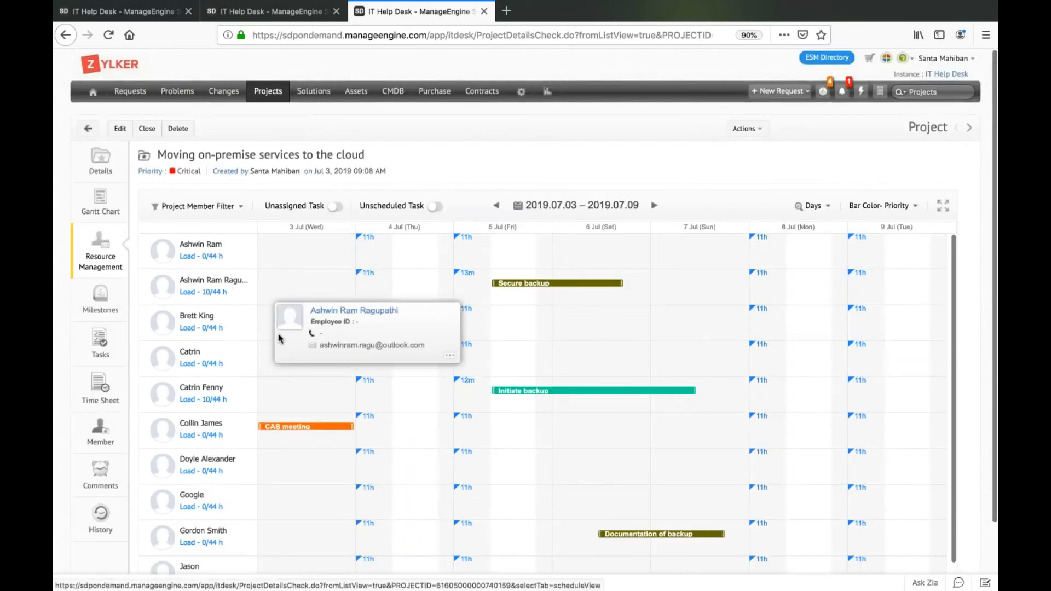
scroll(278, 333, "down", 2)
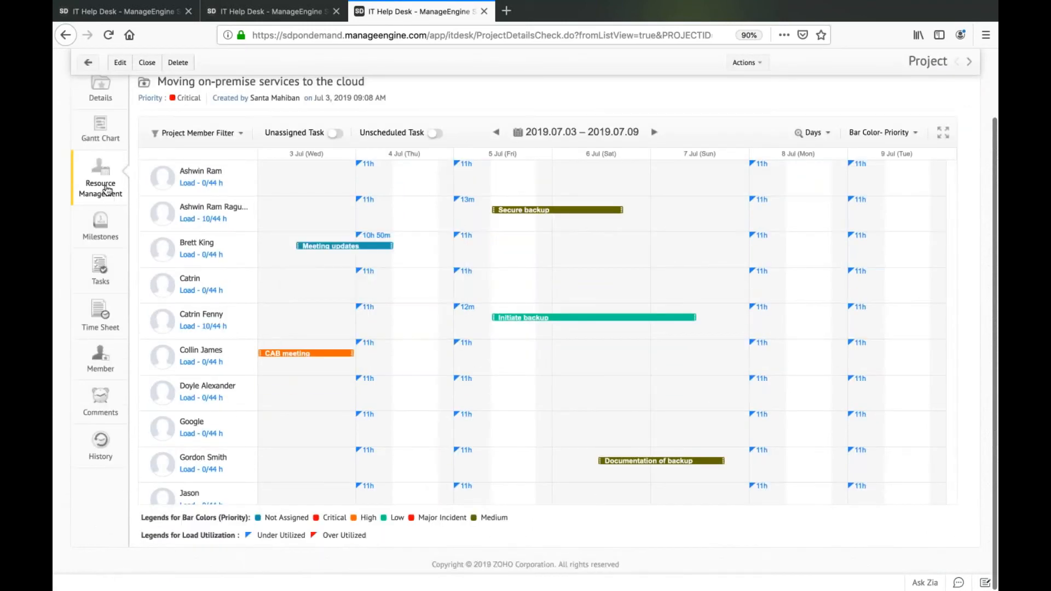
mouse_move(359, 247)
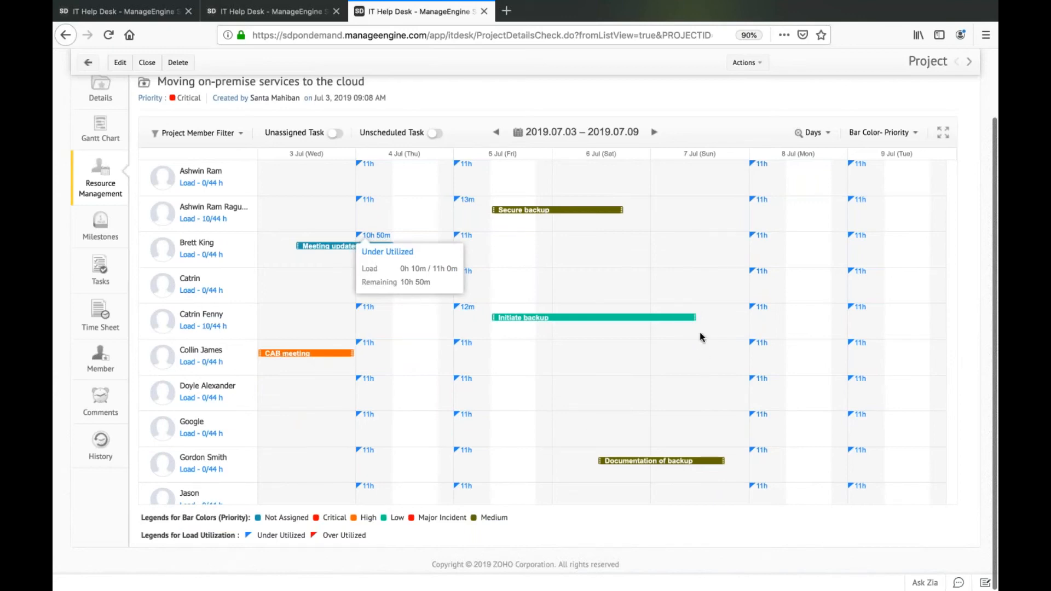
scroll(700, 334, "down", 1)
scroll(700, 337, "down", 3)
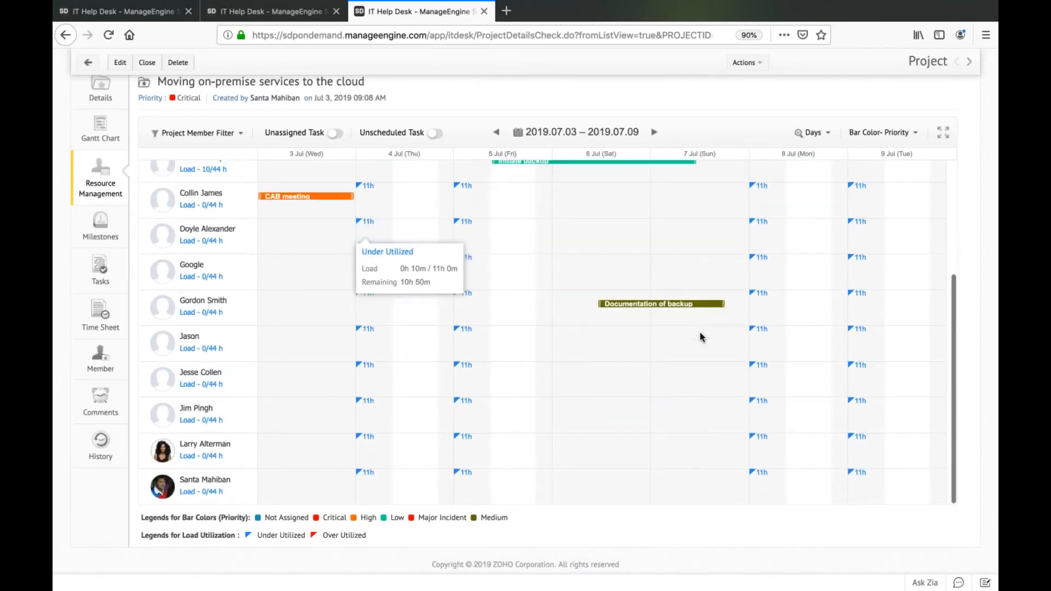
scroll(699, 338, "up", 4)
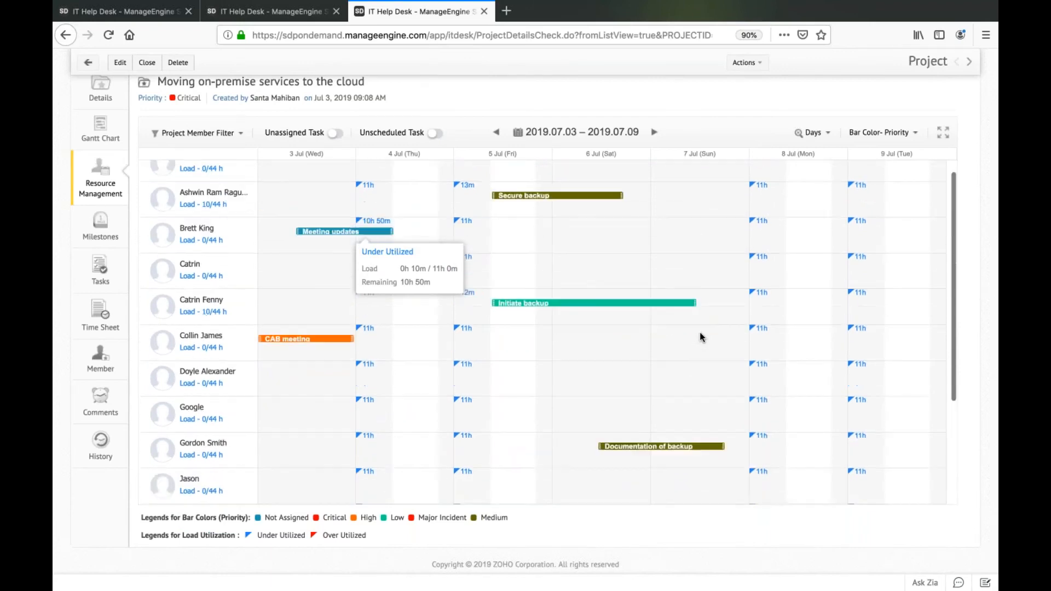
scroll(700, 333, "up", 1)
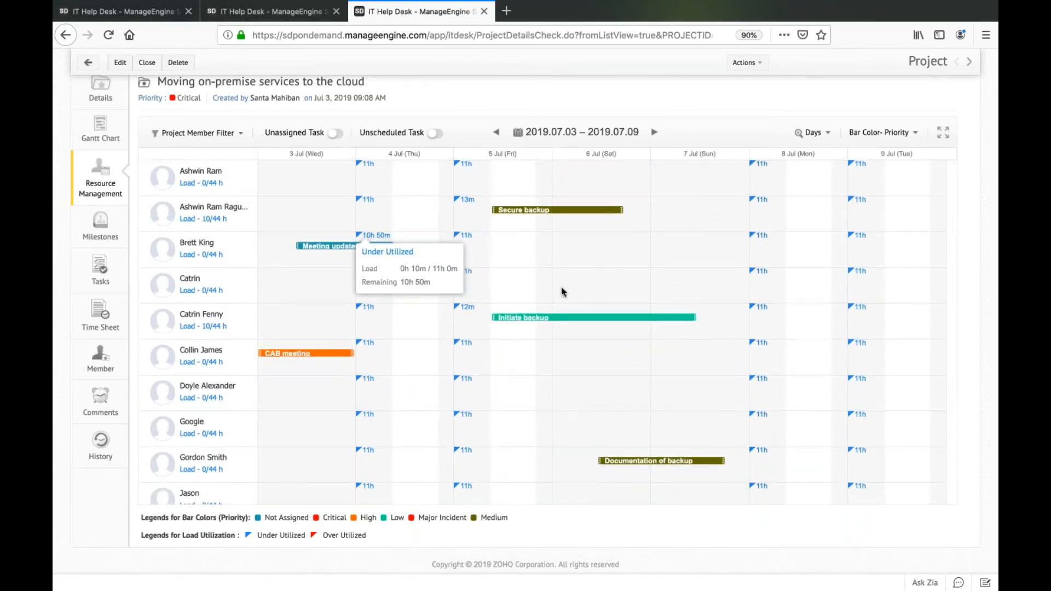
scroll(561, 287, "up", 2)
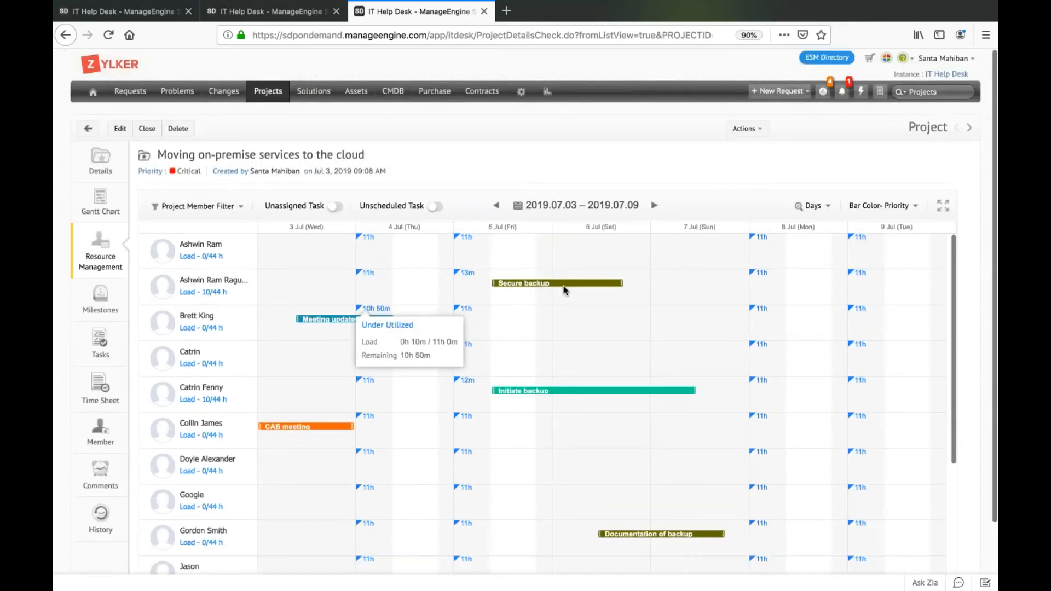
Reassign the "Initiate backup" task to the project member listed directly above Google in the resource chart.
left_click_drag(576, 397, 566, 468)
left_click(570, 359)
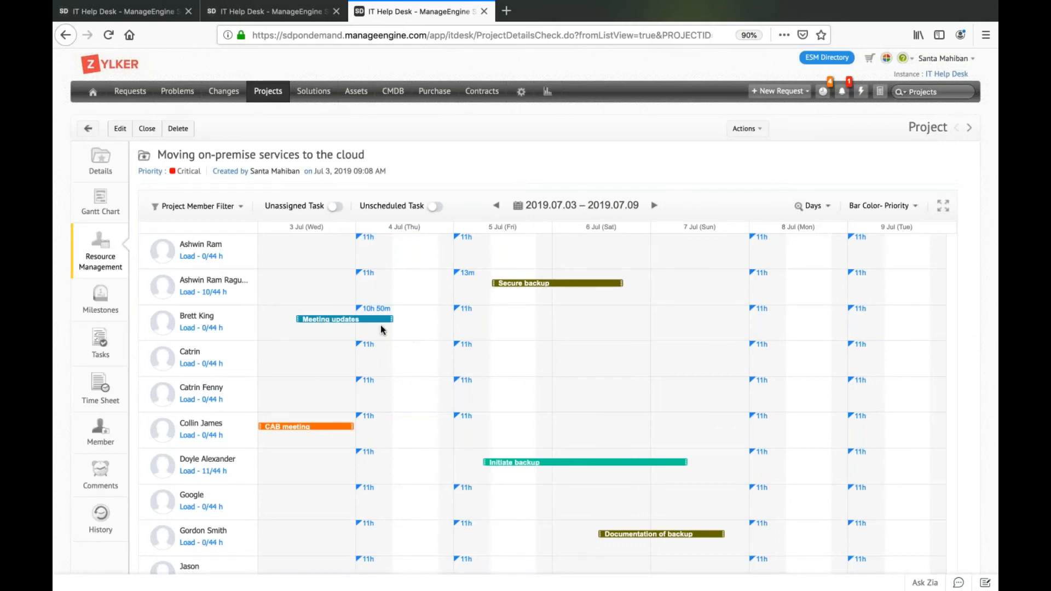
left_click(108, 262)
mouse_move(478, 326)
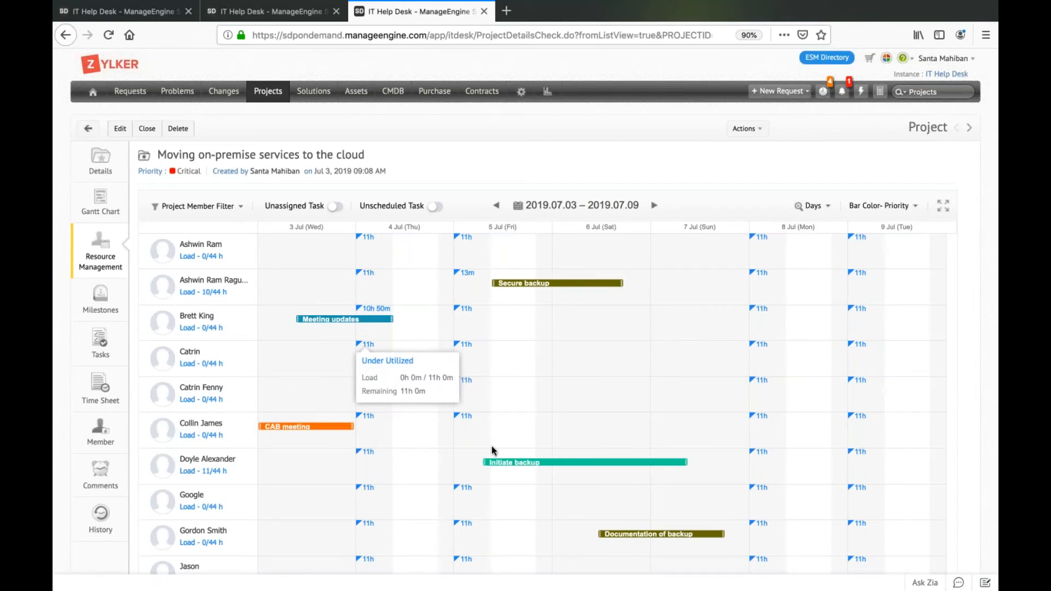
Review the project's task list and its milestones.
left_click(96, 339)
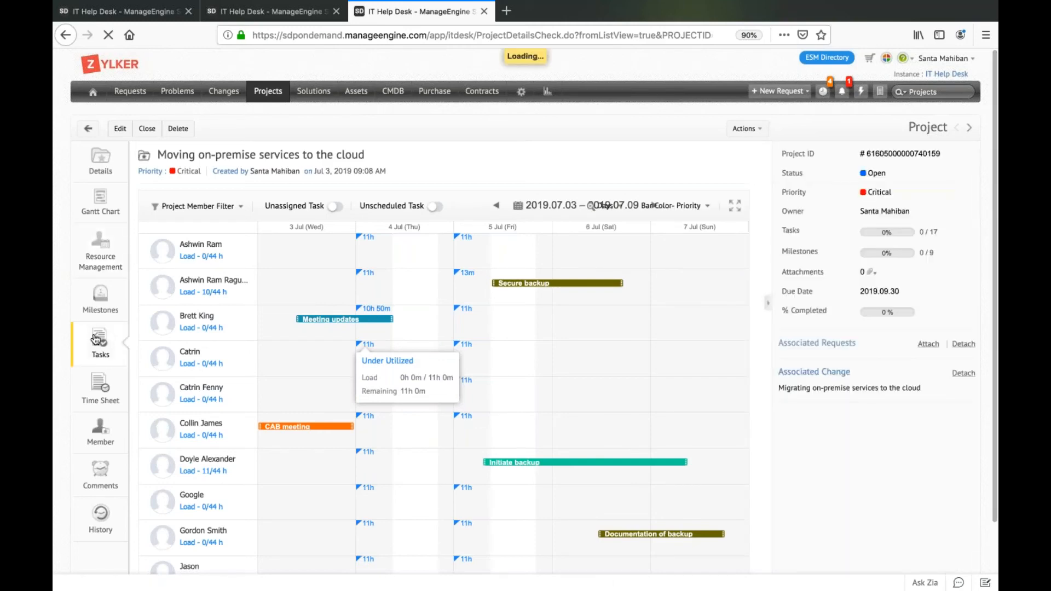
scroll(380, 452, "down", 1)
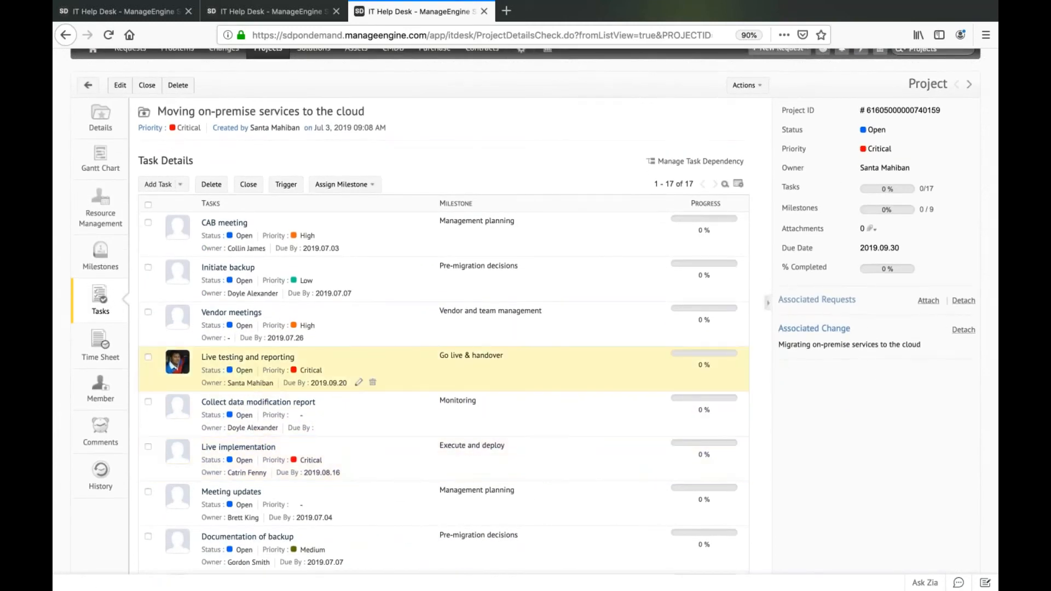
scroll(296, 268, "up", 1)
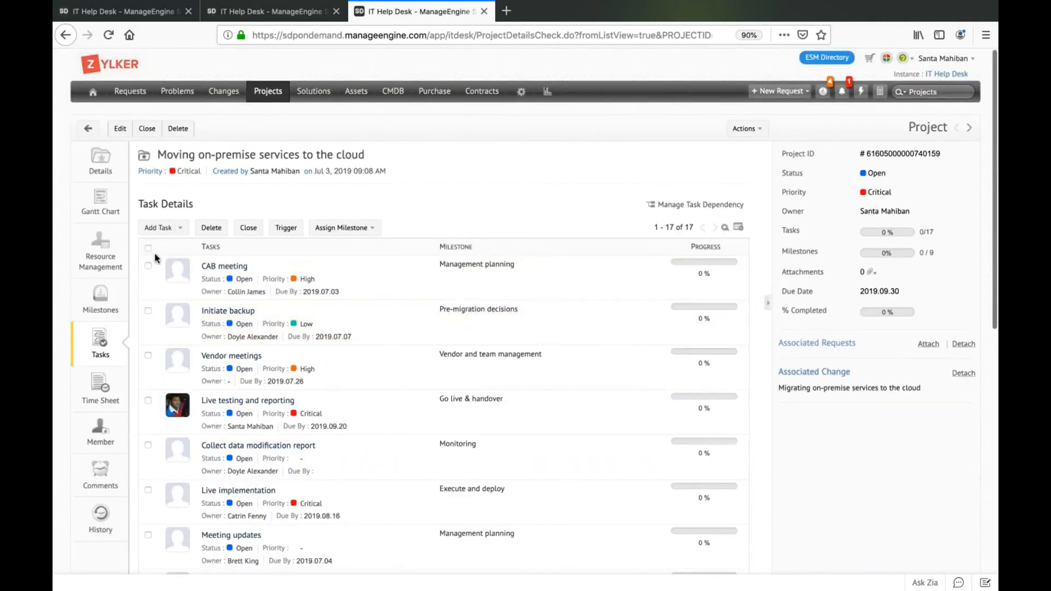
left_click(106, 297)
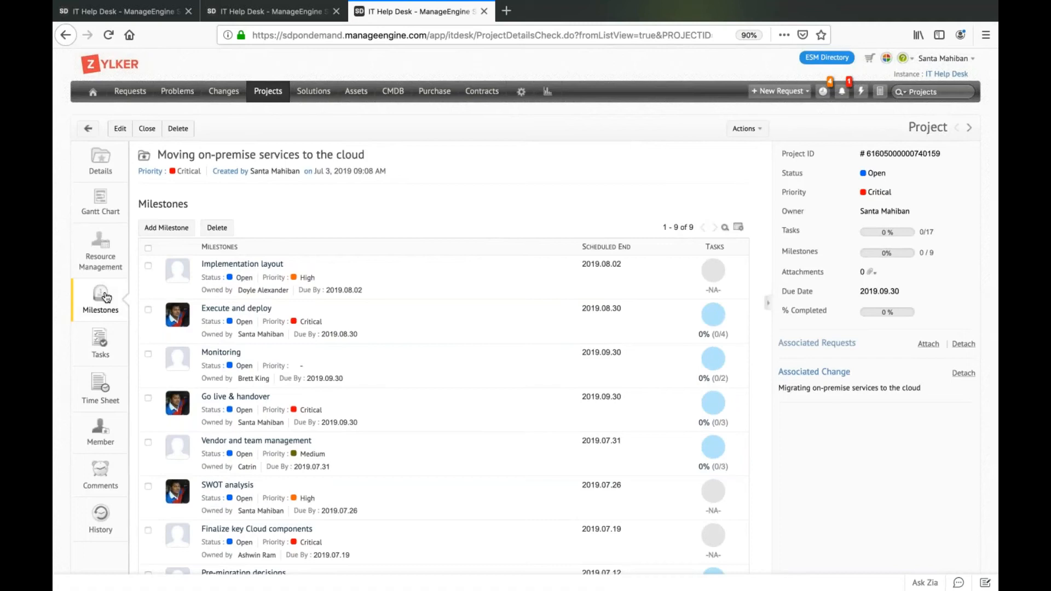
Open the project's details page and show the actions available for the project.
left_click(112, 159)
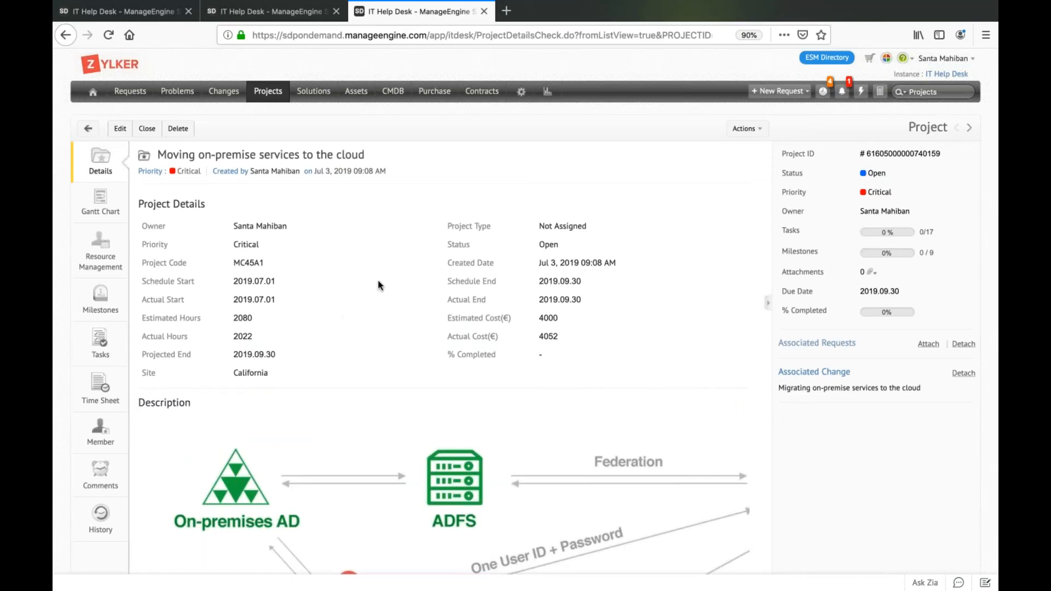
left_click(746, 128)
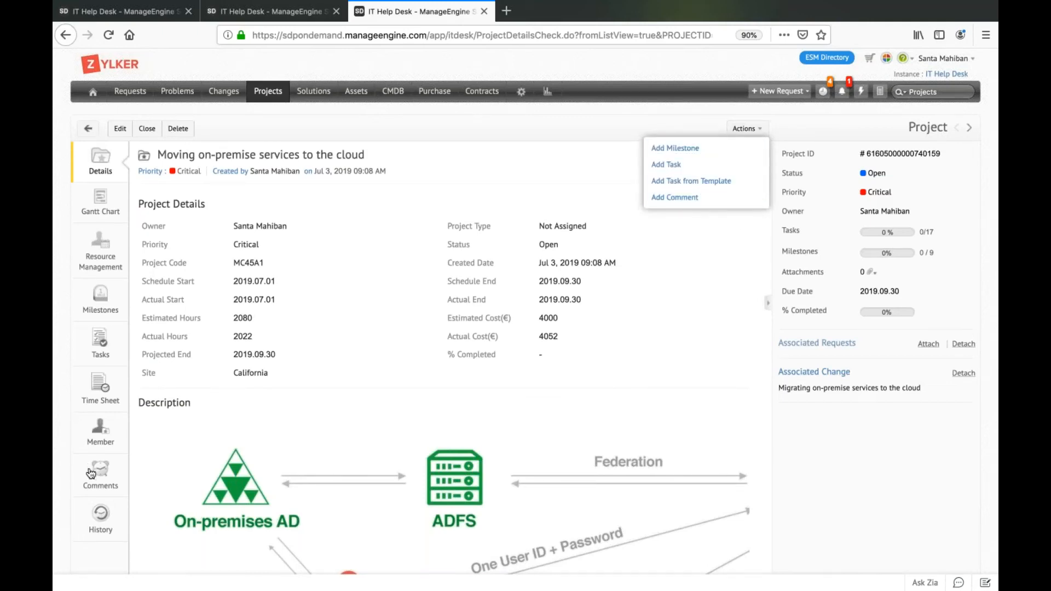
scroll(91, 473, "down", 1)
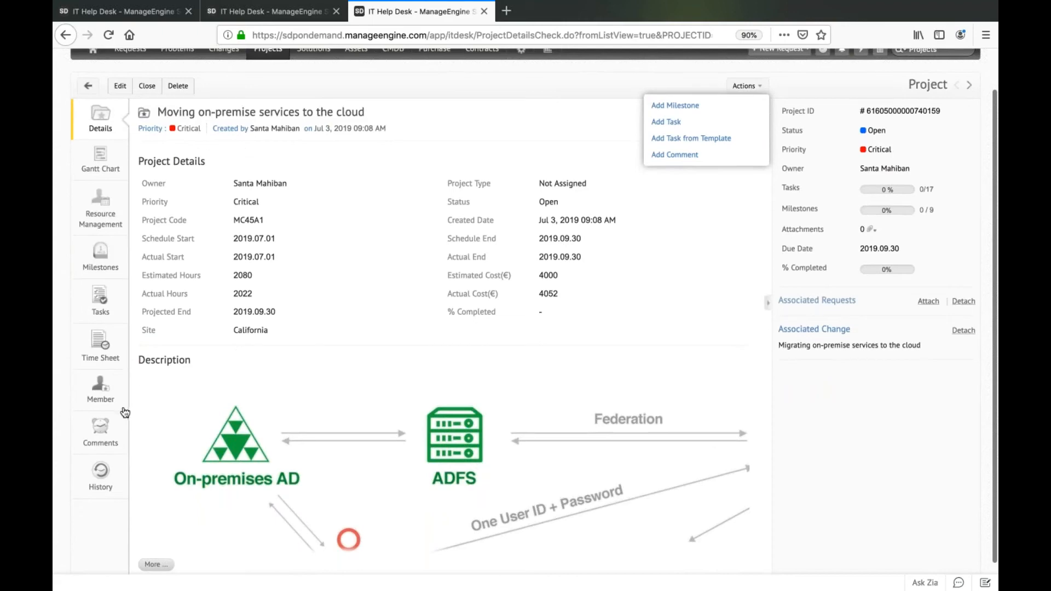
scroll(113, 436, "up", 1)
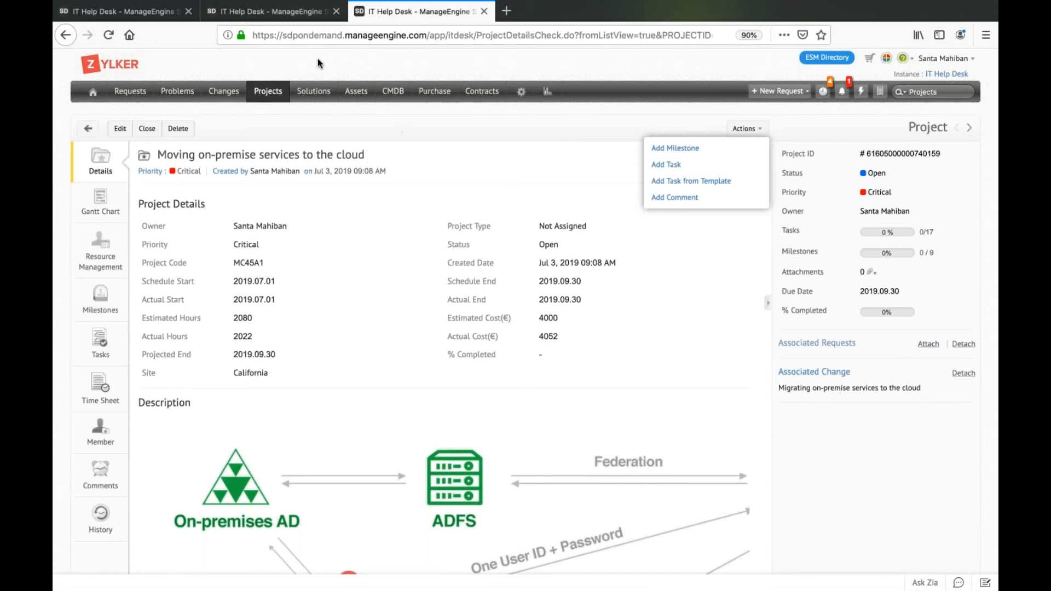
Switch to the browser tab with the change and view its Review stage before returning to the Implementation stage.
left_click(295, 9)
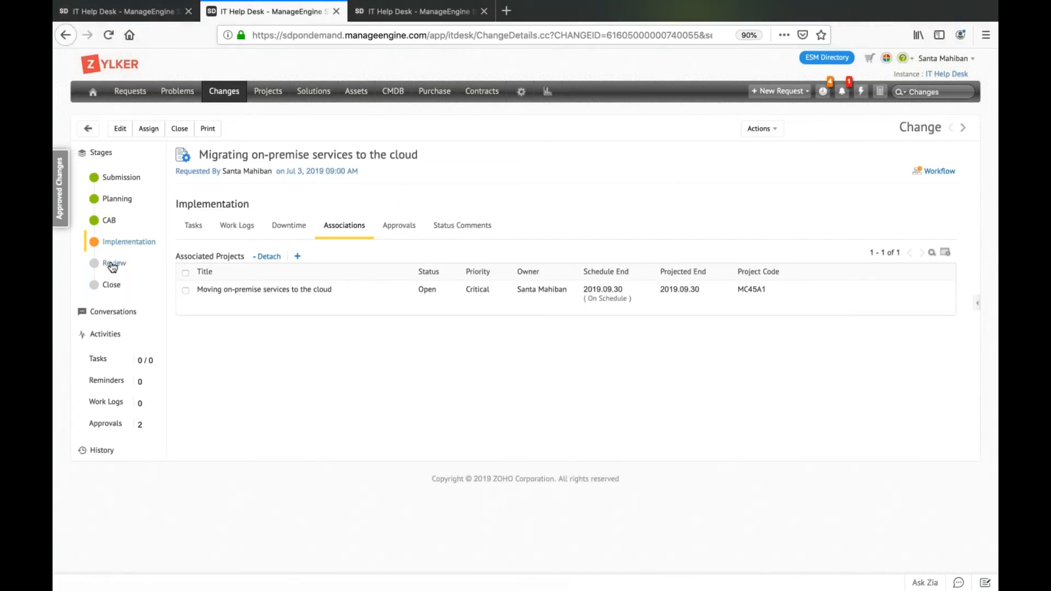
left_click(131, 265)
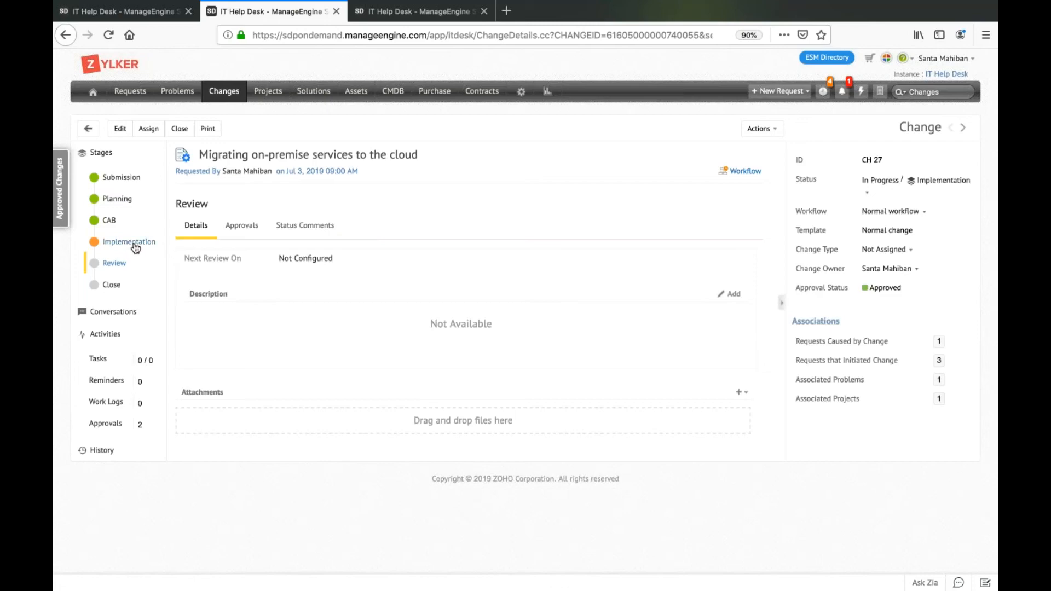
left_click(135, 247)
Set the change's Implementation stage status to Completed with the status comment "implementation successful" and save it.
left_click(887, 182)
left_click(815, 276)
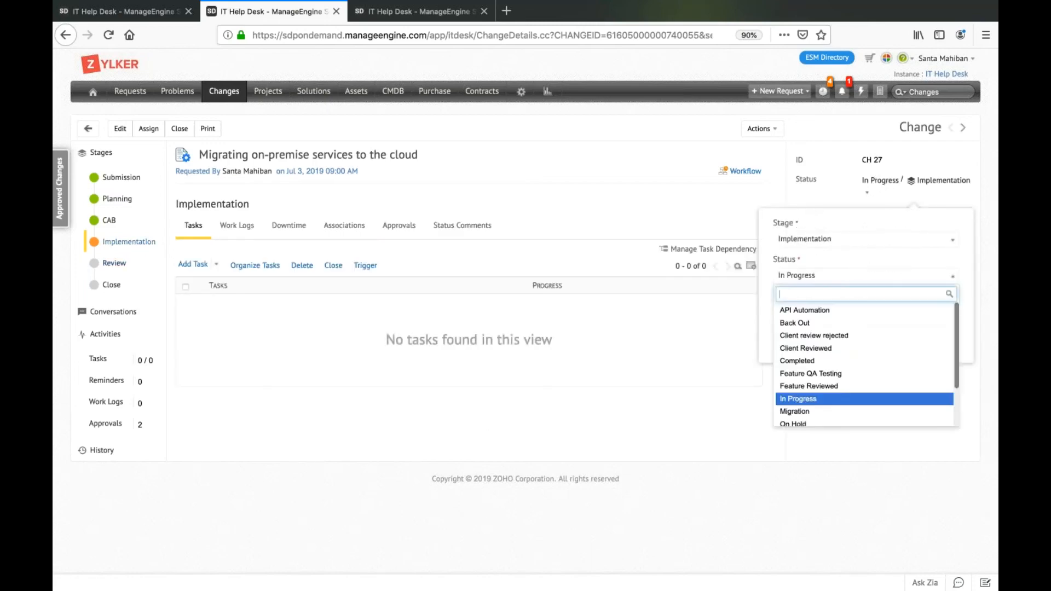
left_click(819, 361)
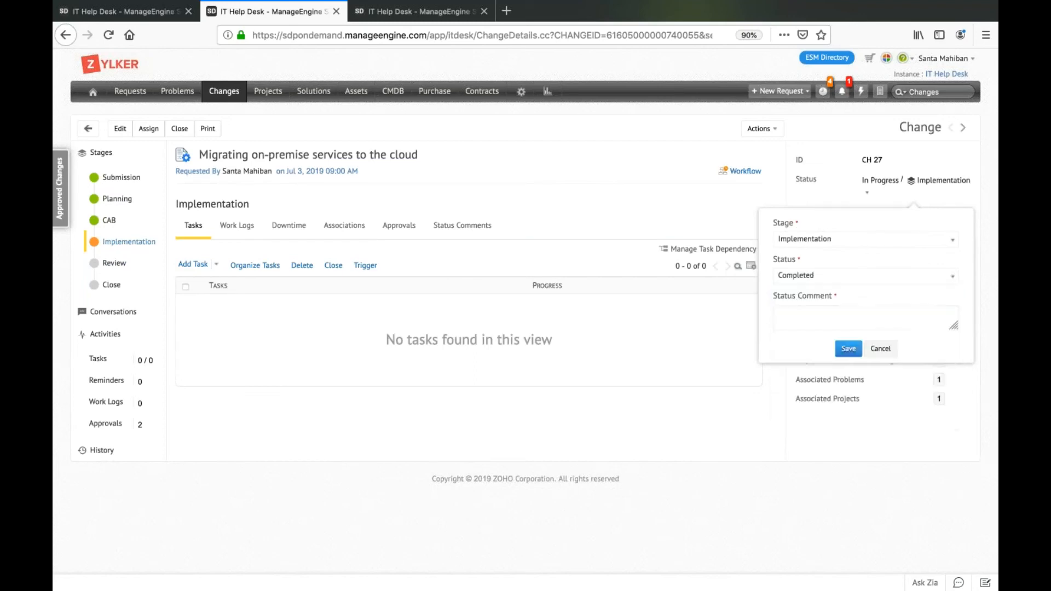
left_click(843, 327)
type("im")
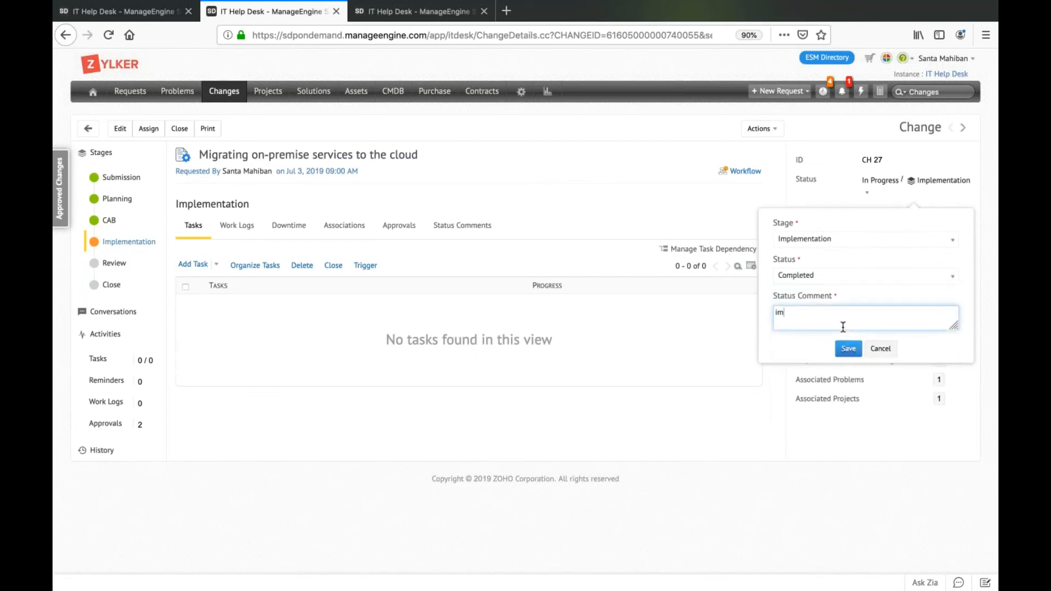
type("plementation successful")
left_click(849, 349)
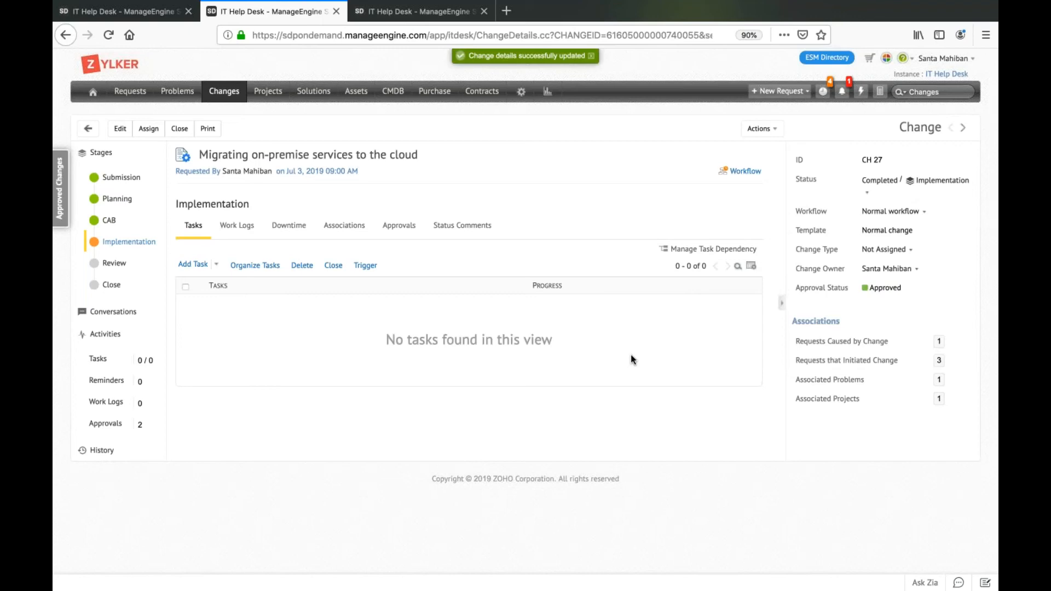
Open a blank browser tab, return to the tab with the change and reload its page.
key("ctrl+t")
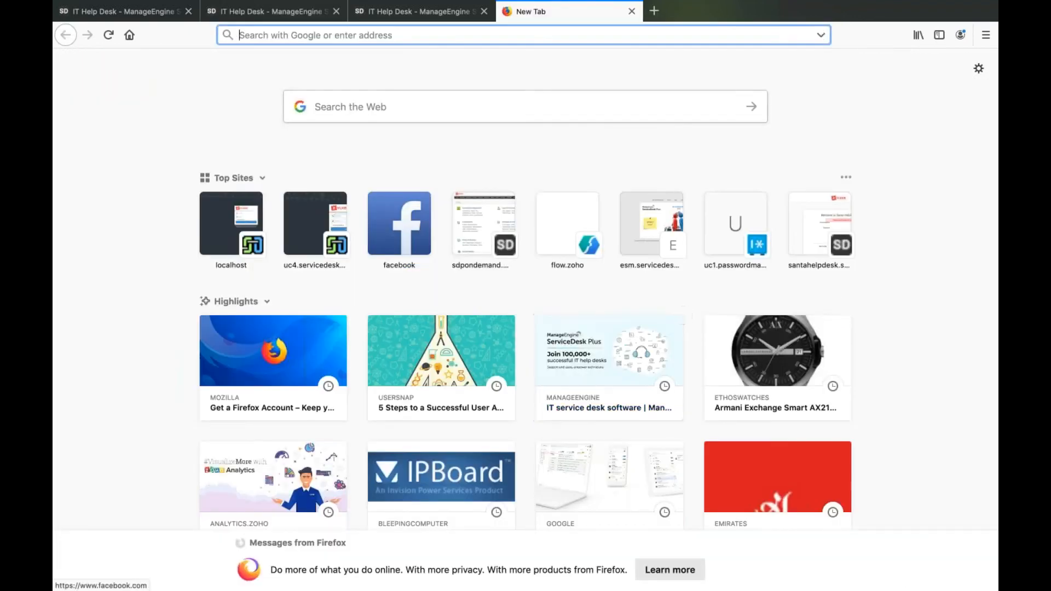
left_click(290, 15)
key("F5")
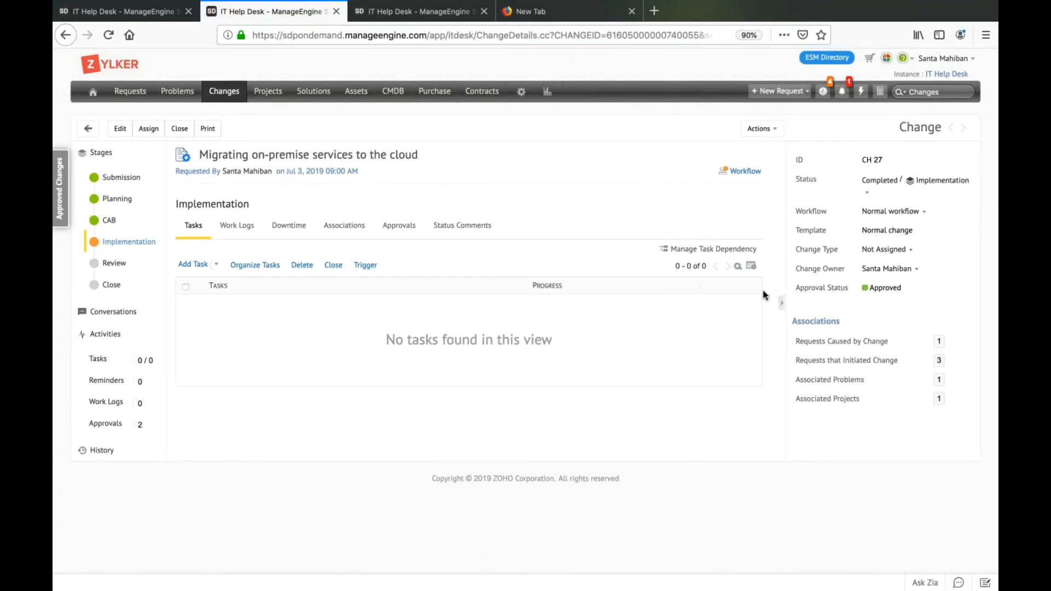
Open the change's Review stage, look over its workflow execution diagram down to Implementation, and leave the diagram.
left_click(121, 264)
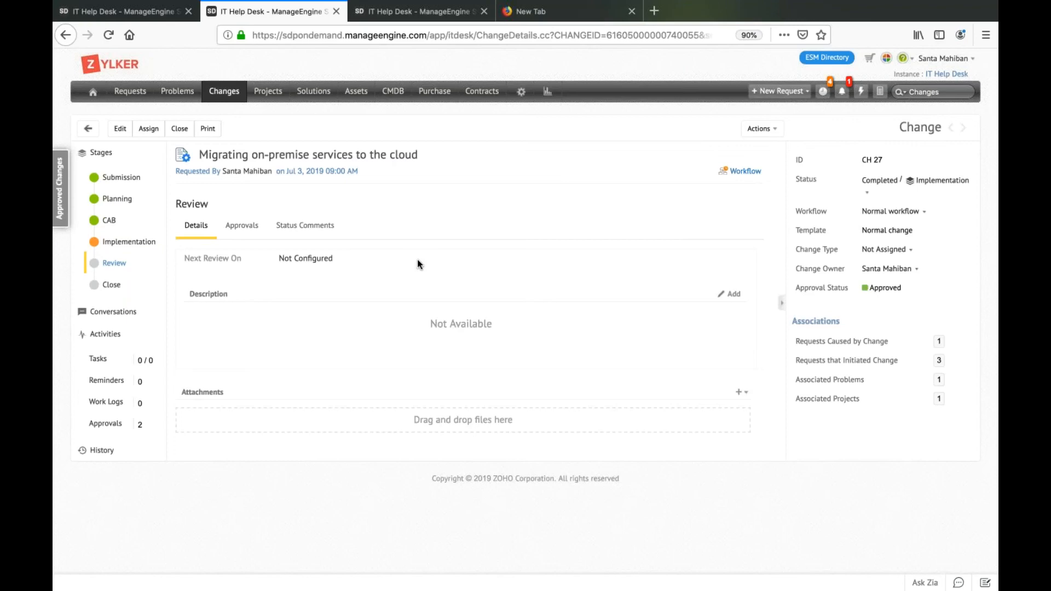
mouse_move(753, 176)
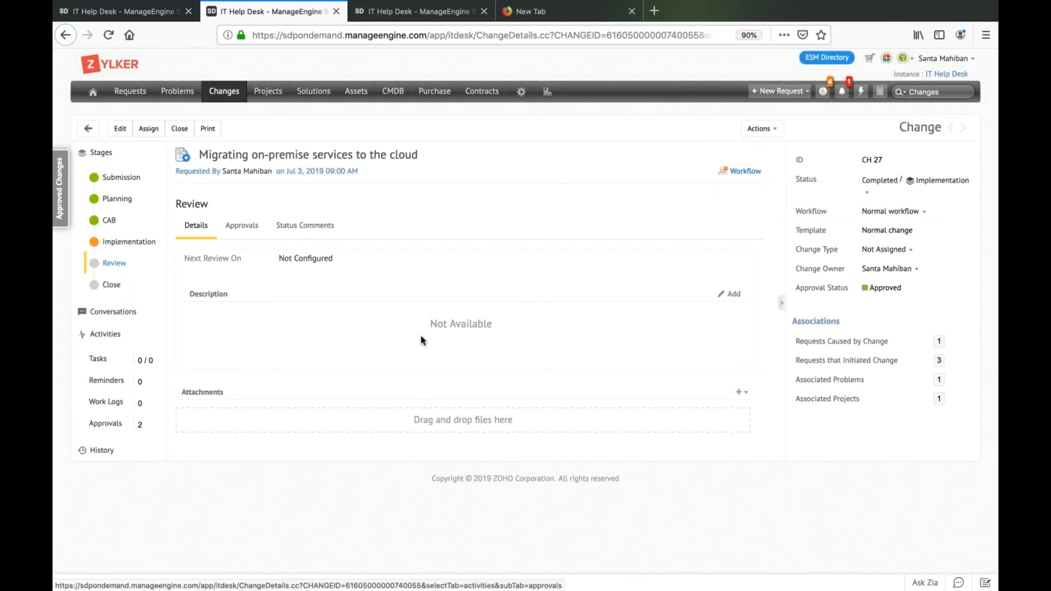
left_click(750, 172)
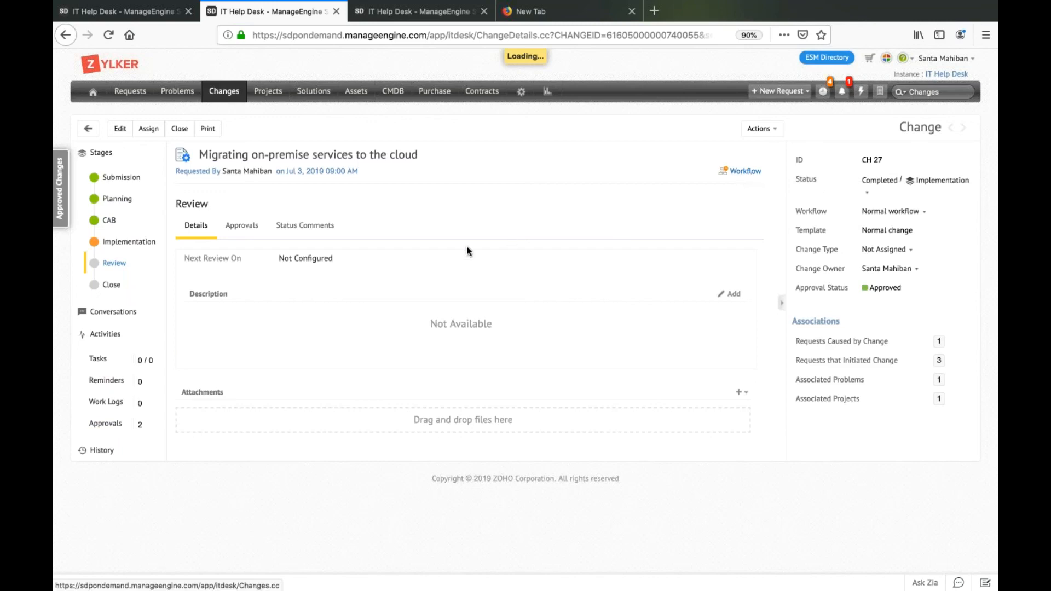
scroll(468, 247, "down", 2)
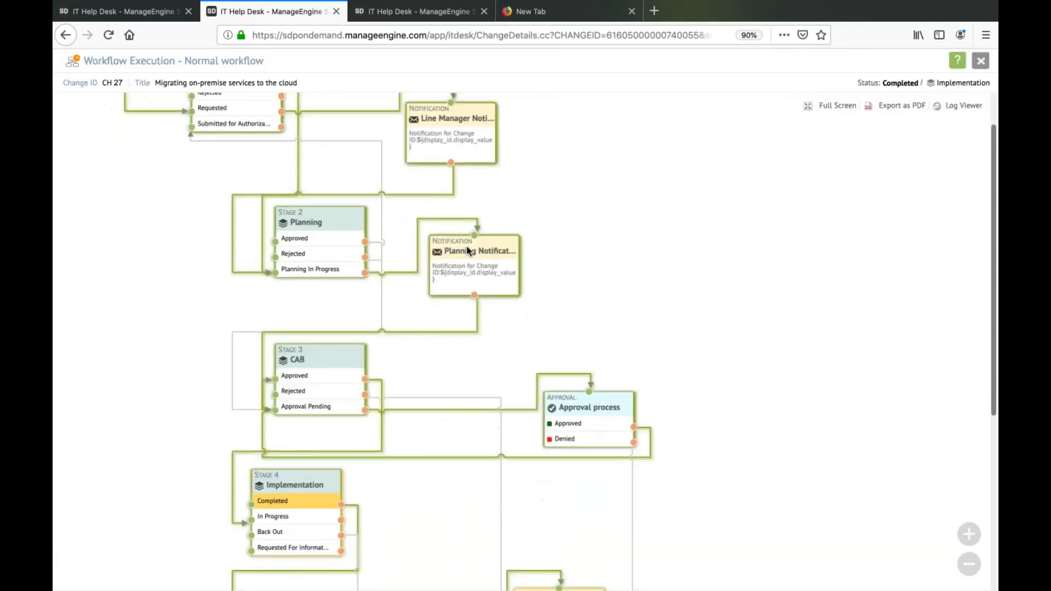
key("Escape")
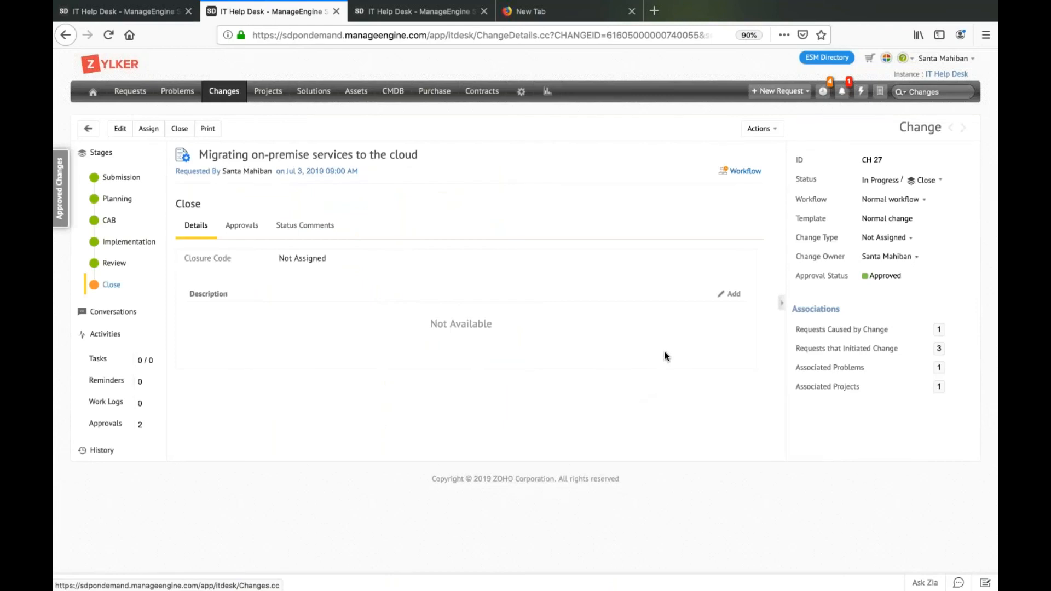
Reopen the change's workflow diagram, examine the executed path from Planning through the Close stage, and close the diagram.
left_click(740, 174)
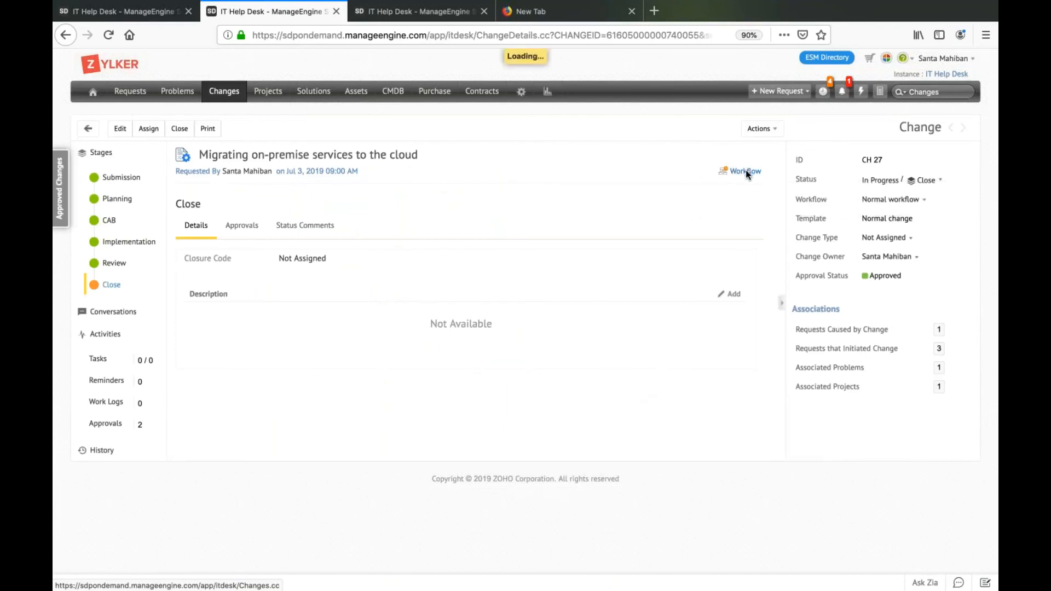
scroll(533, 328, "down", 5)
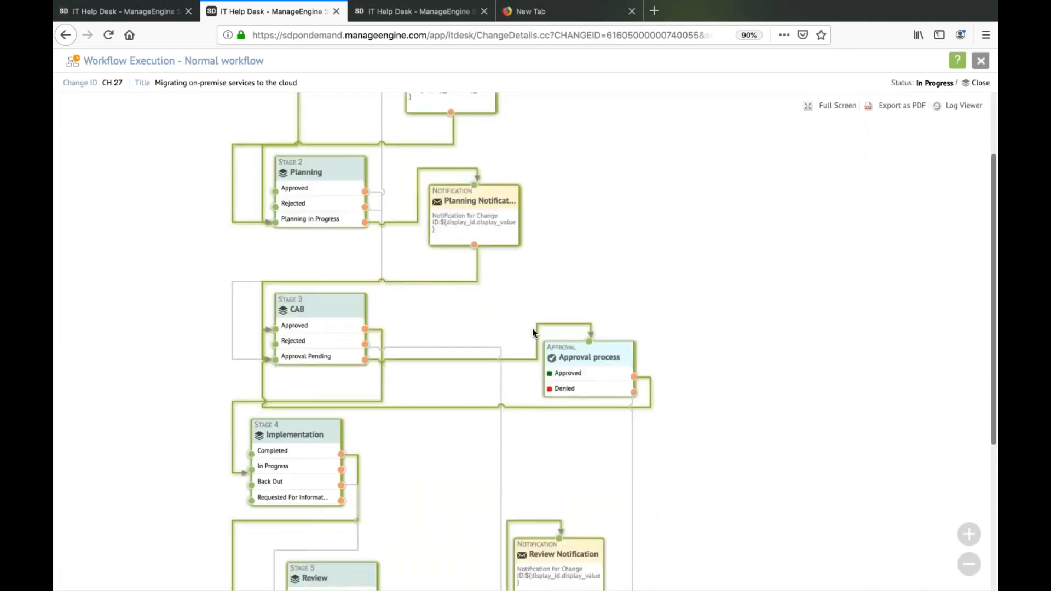
scroll(533, 328, "down", 3)
scroll(532, 327, "up", 2)
scroll(531, 326, "up", 5)
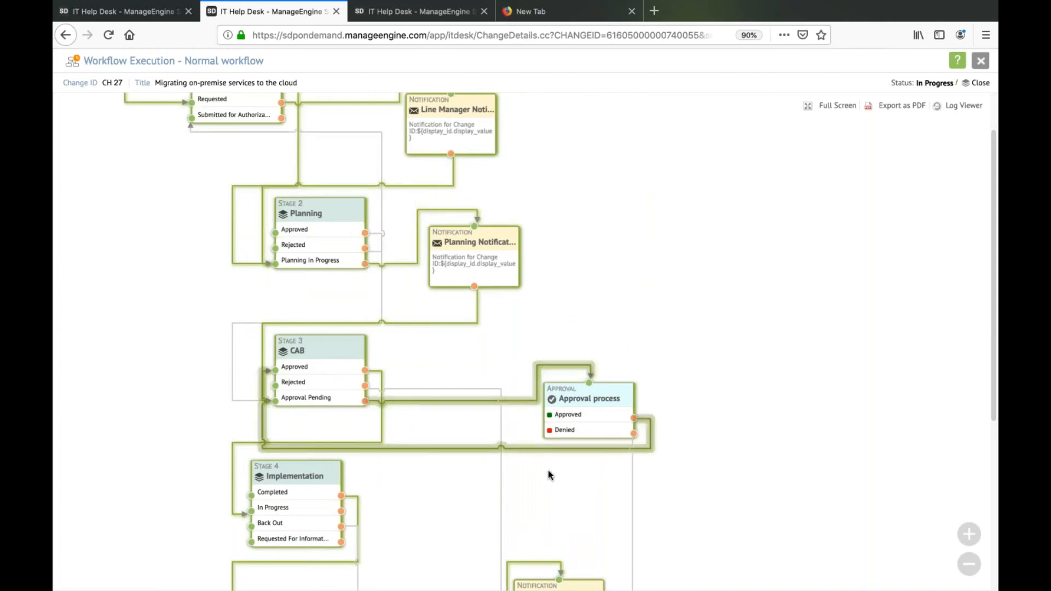
scroll(549, 475, "down", 2)
scroll(550, 475, "down", 6)
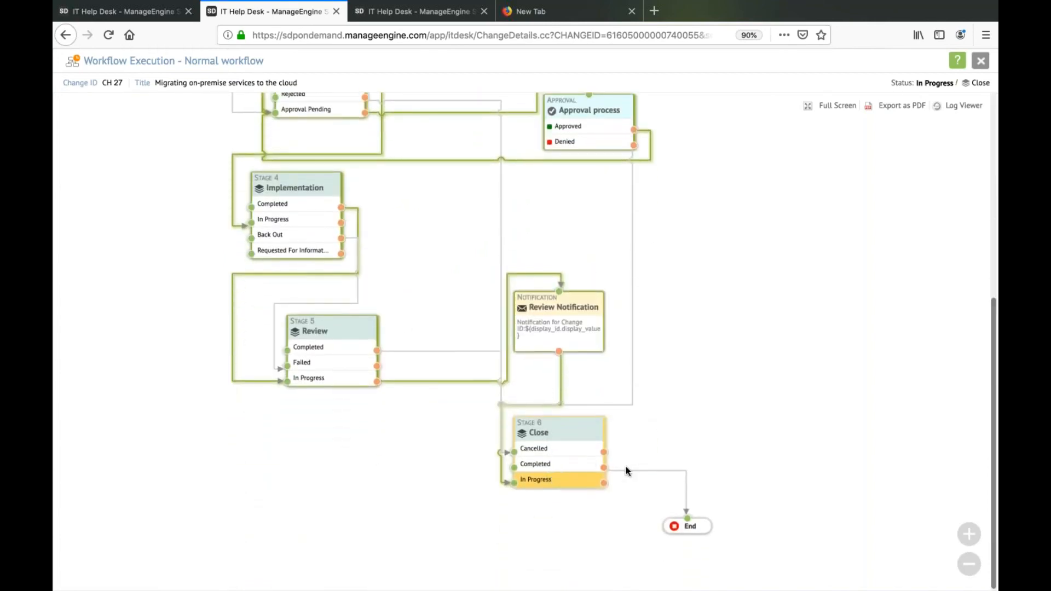
left_click(981, 62)
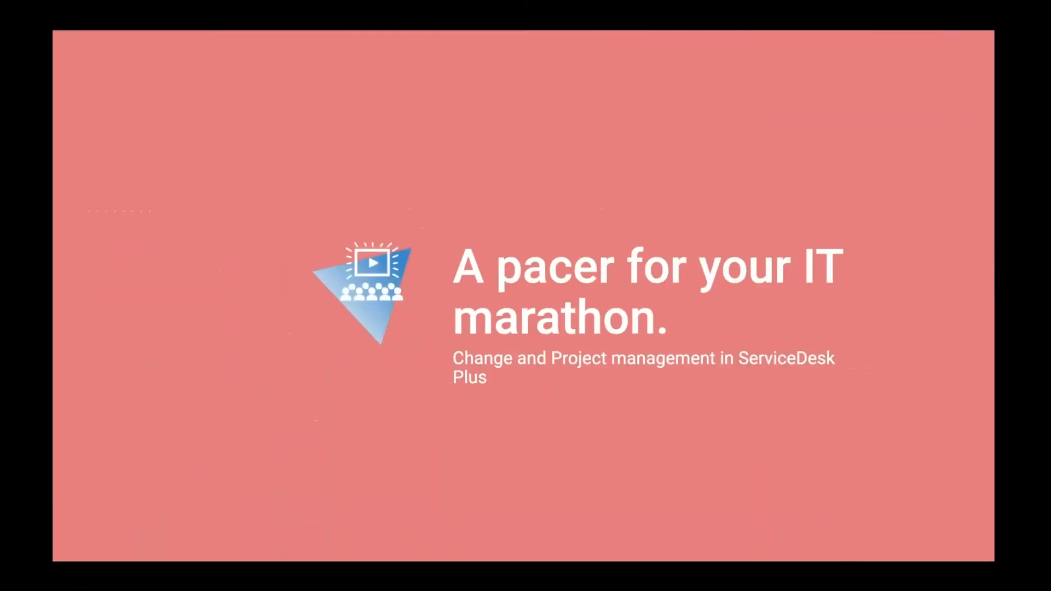
left_click(679, 189)
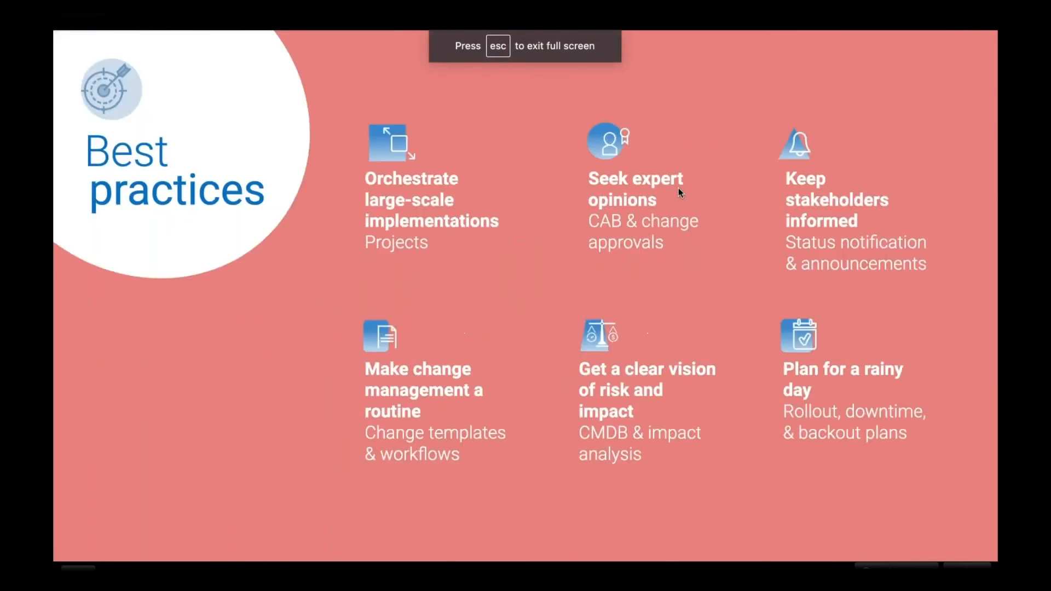